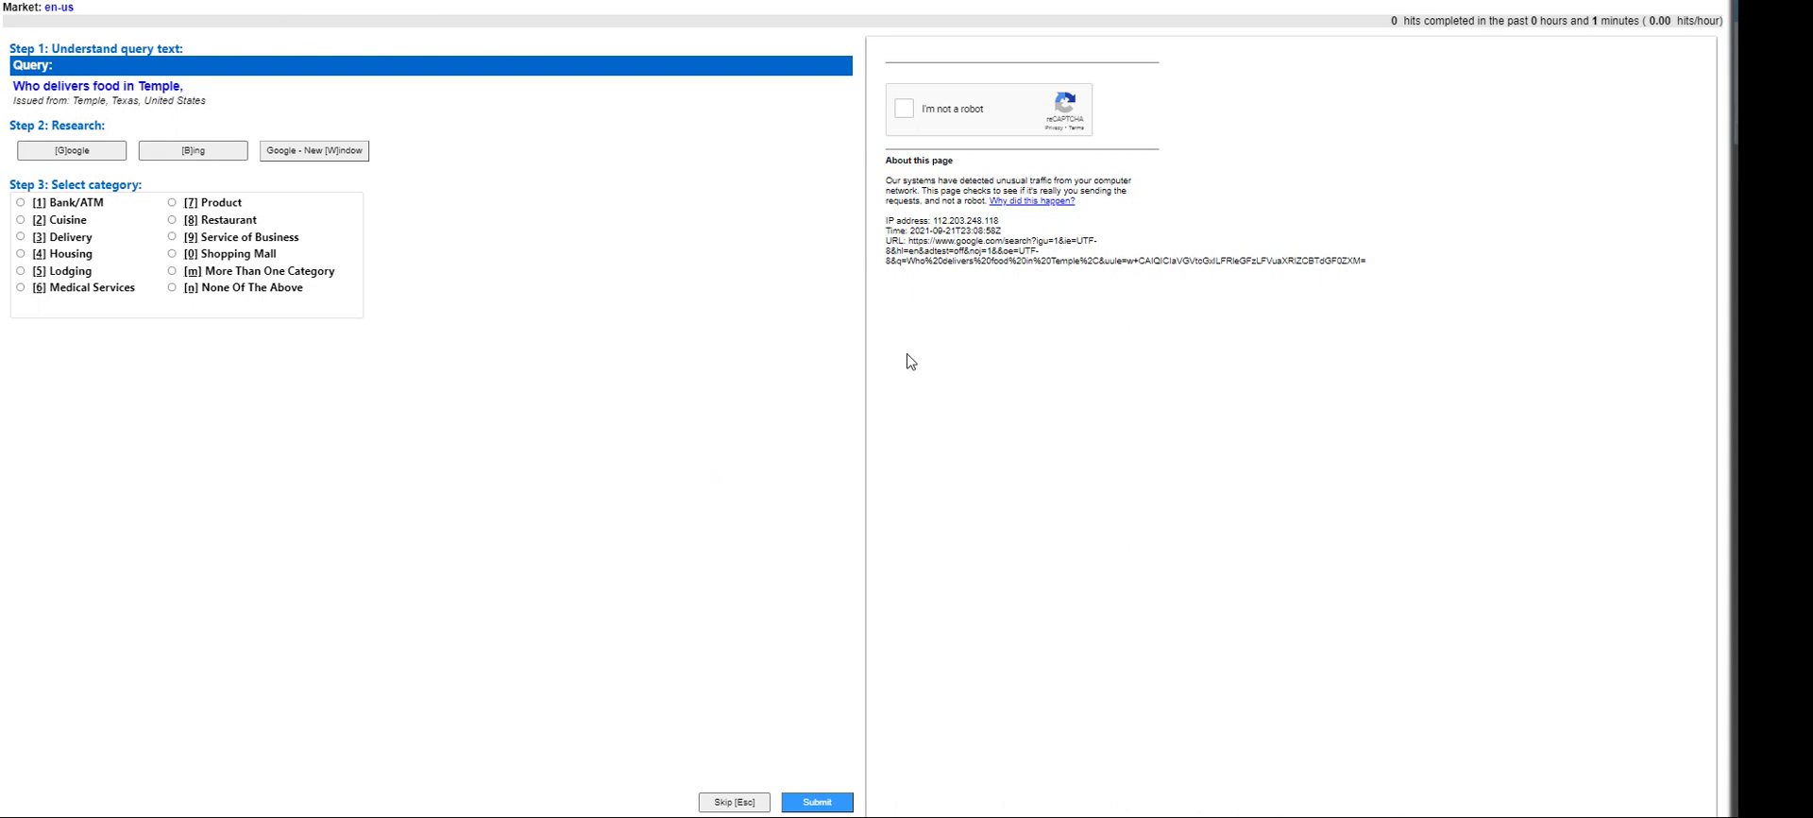
- Consult the second page of the category guideline and classify the Temple food delivery query as Service of Business
{"action": "key", "text": "Tab"}
{"action": "left_click", "coordinate": [728, 315]}
{"action": "key", "text": "ctrl+Tab"}
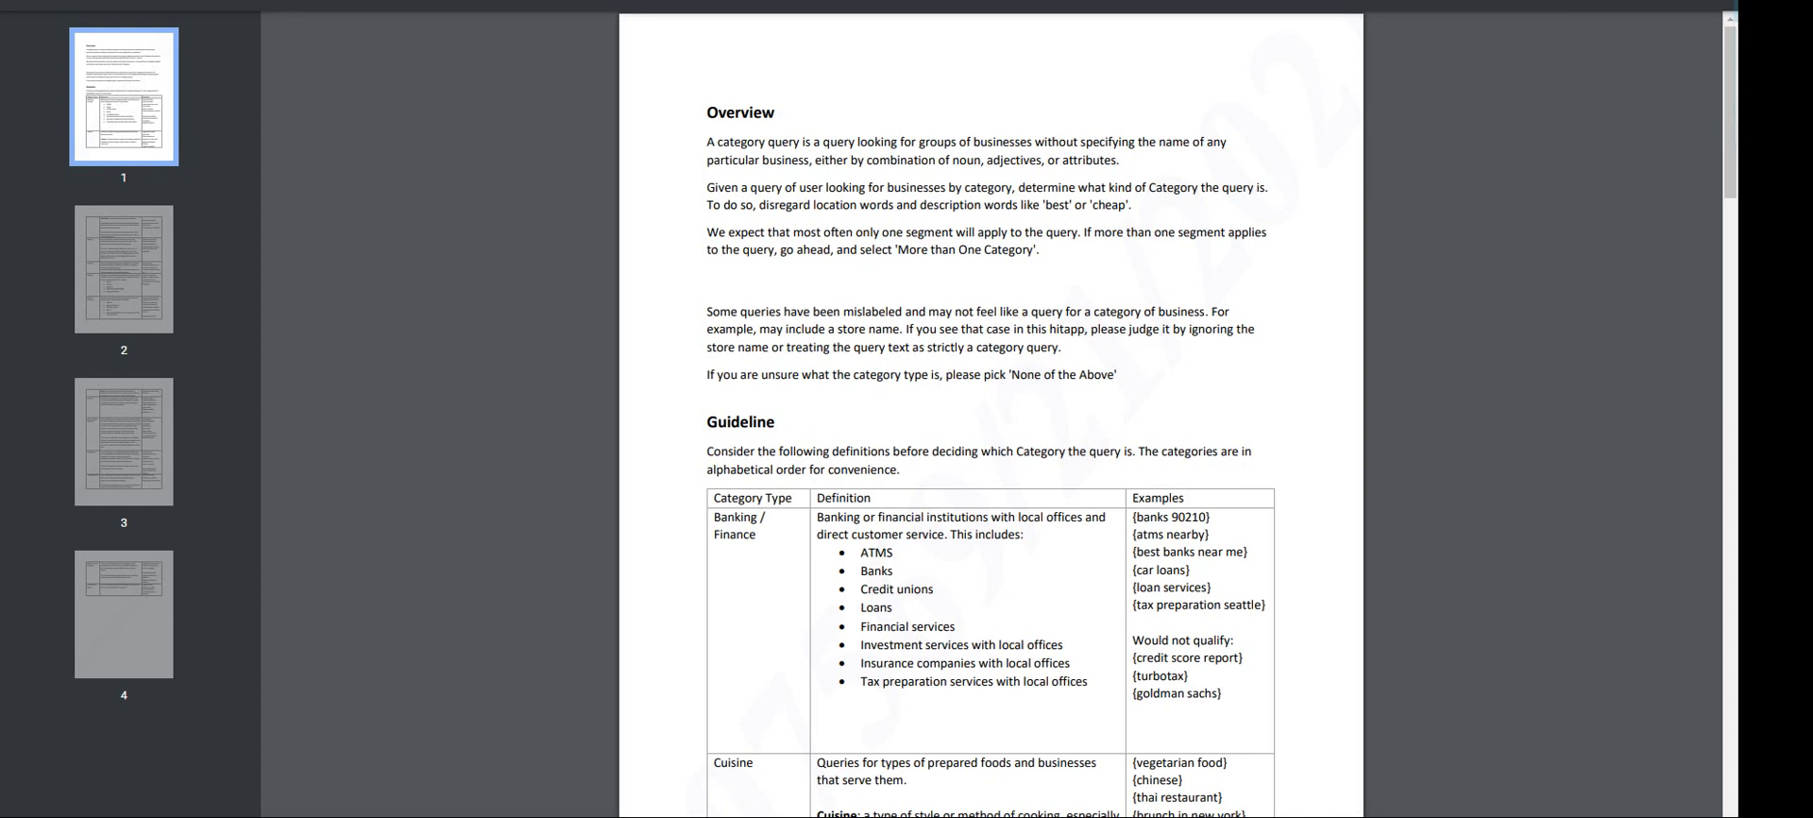
{"action": "left_click", "coordinate": [141, 231]}
{"action": "key", "text": "ctrl+Tab"}
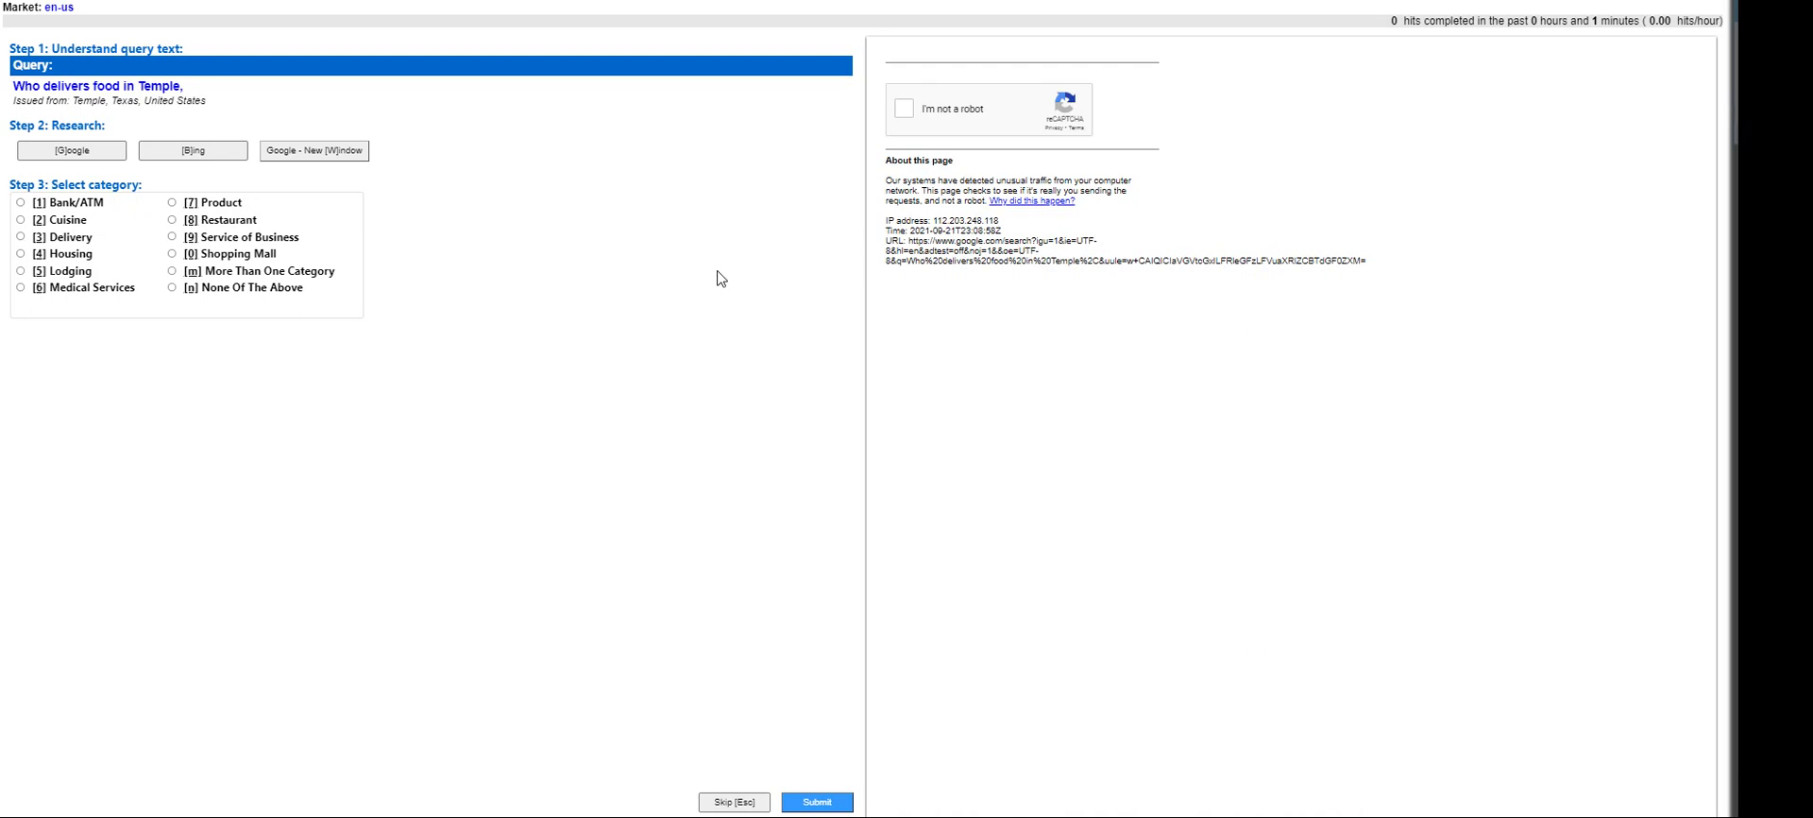
{"action": "left_click", "coordinate": [264, 236]}
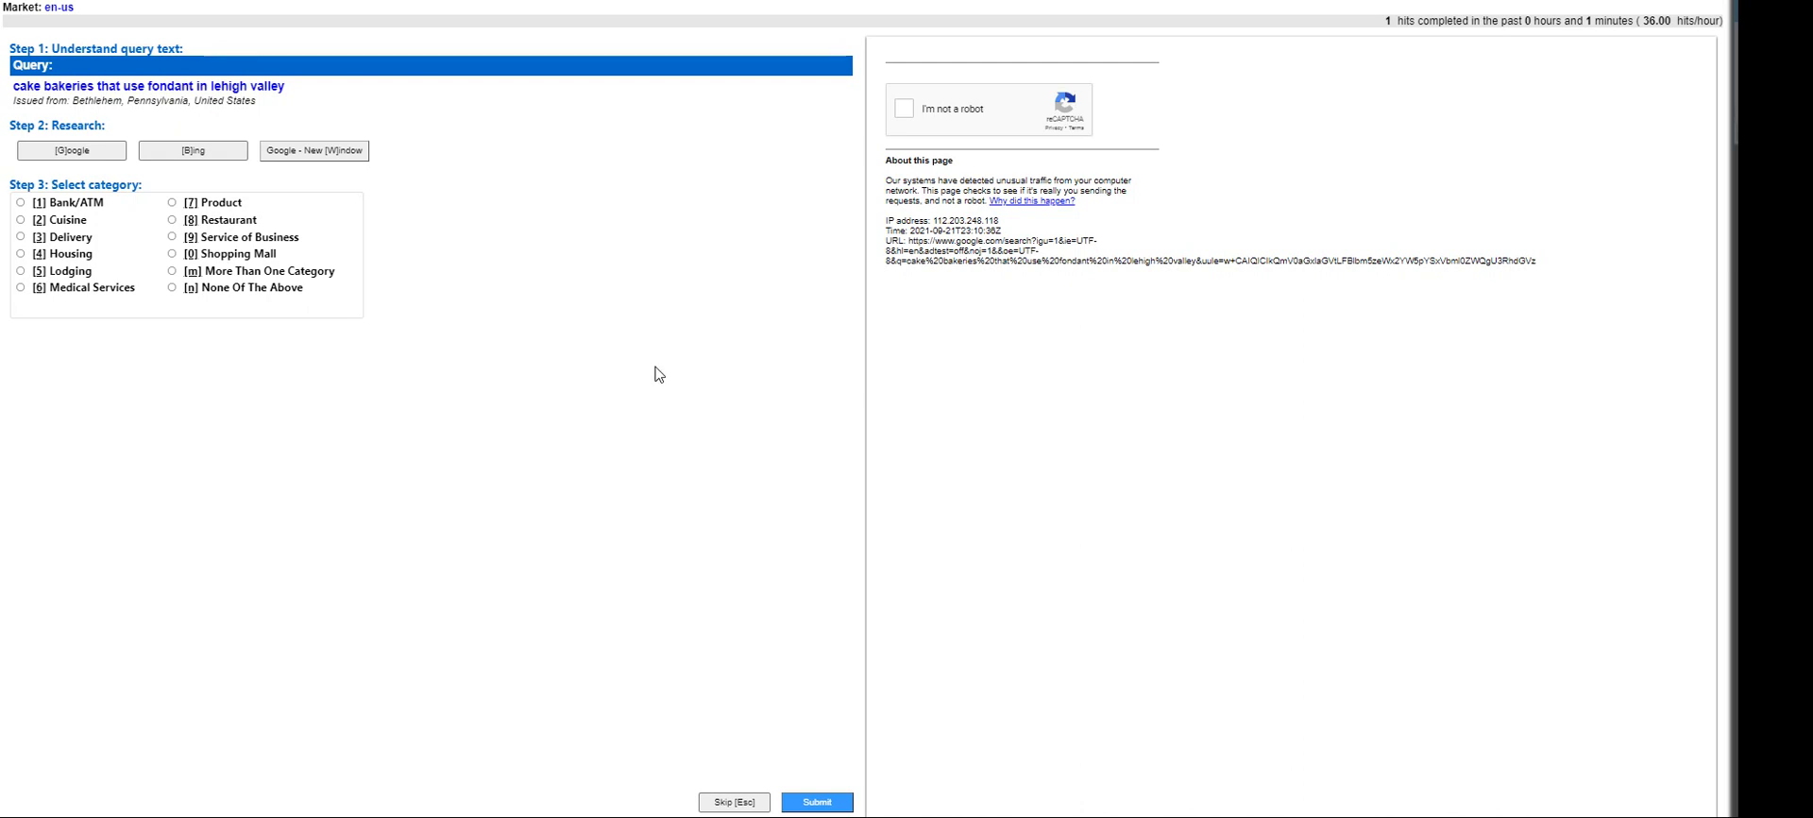
- Examine the guideline's Restaurant and Cuisine definitions to decide the category for the Lehigh Valley cake bakeries query
{"action": "key", "text": "Tab"}
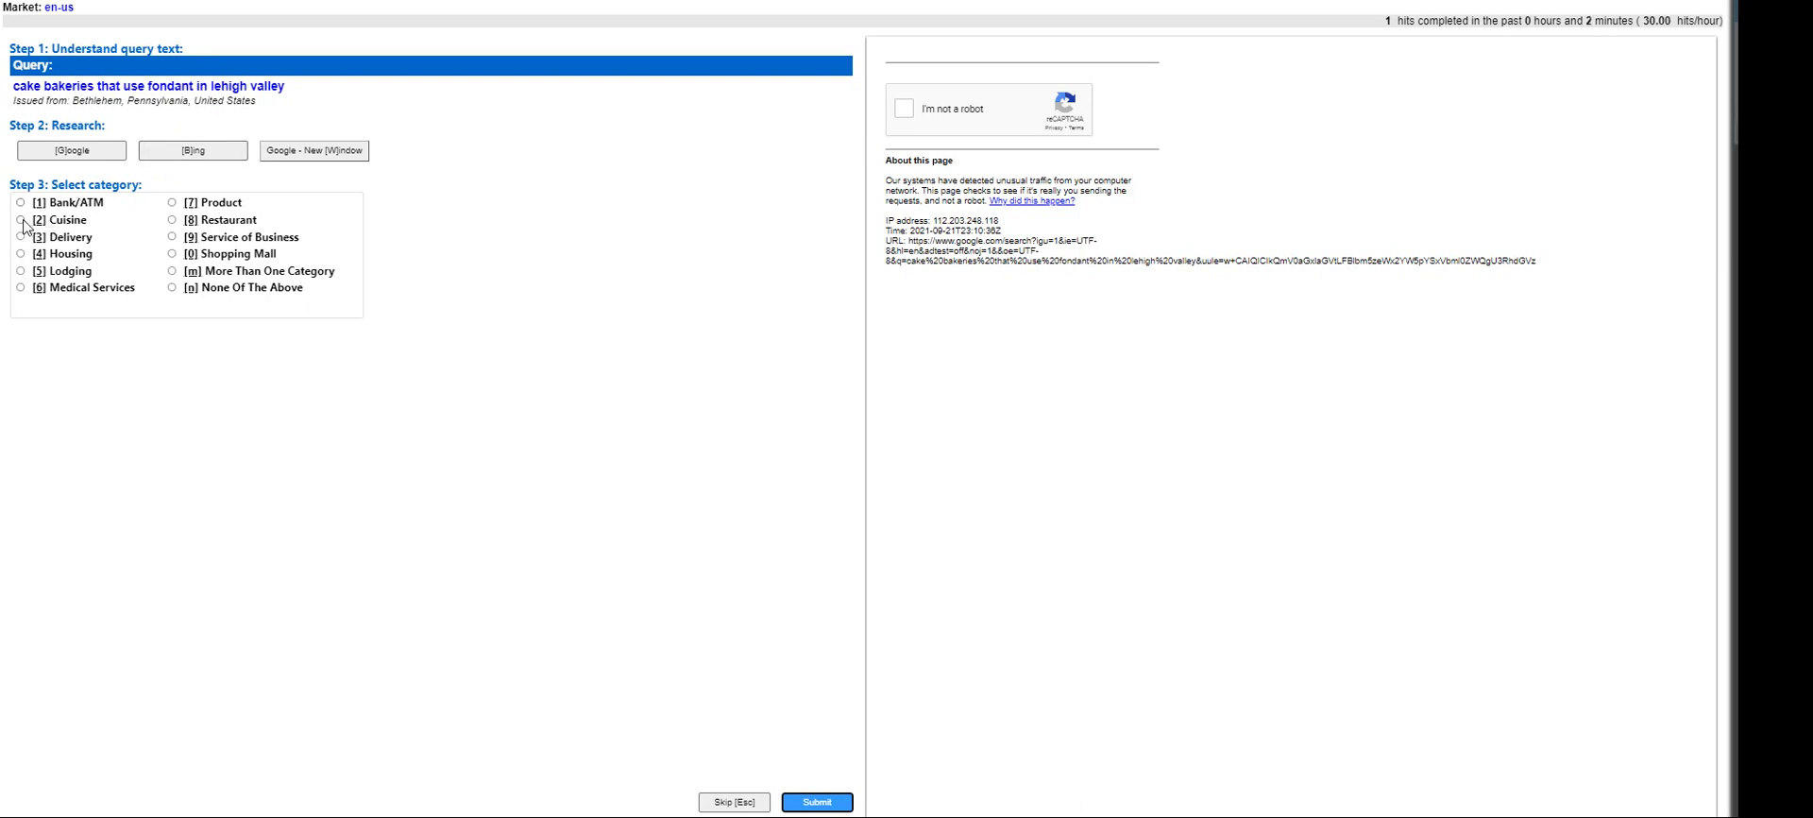
{"action": "key", "text": "alt+Tab"}
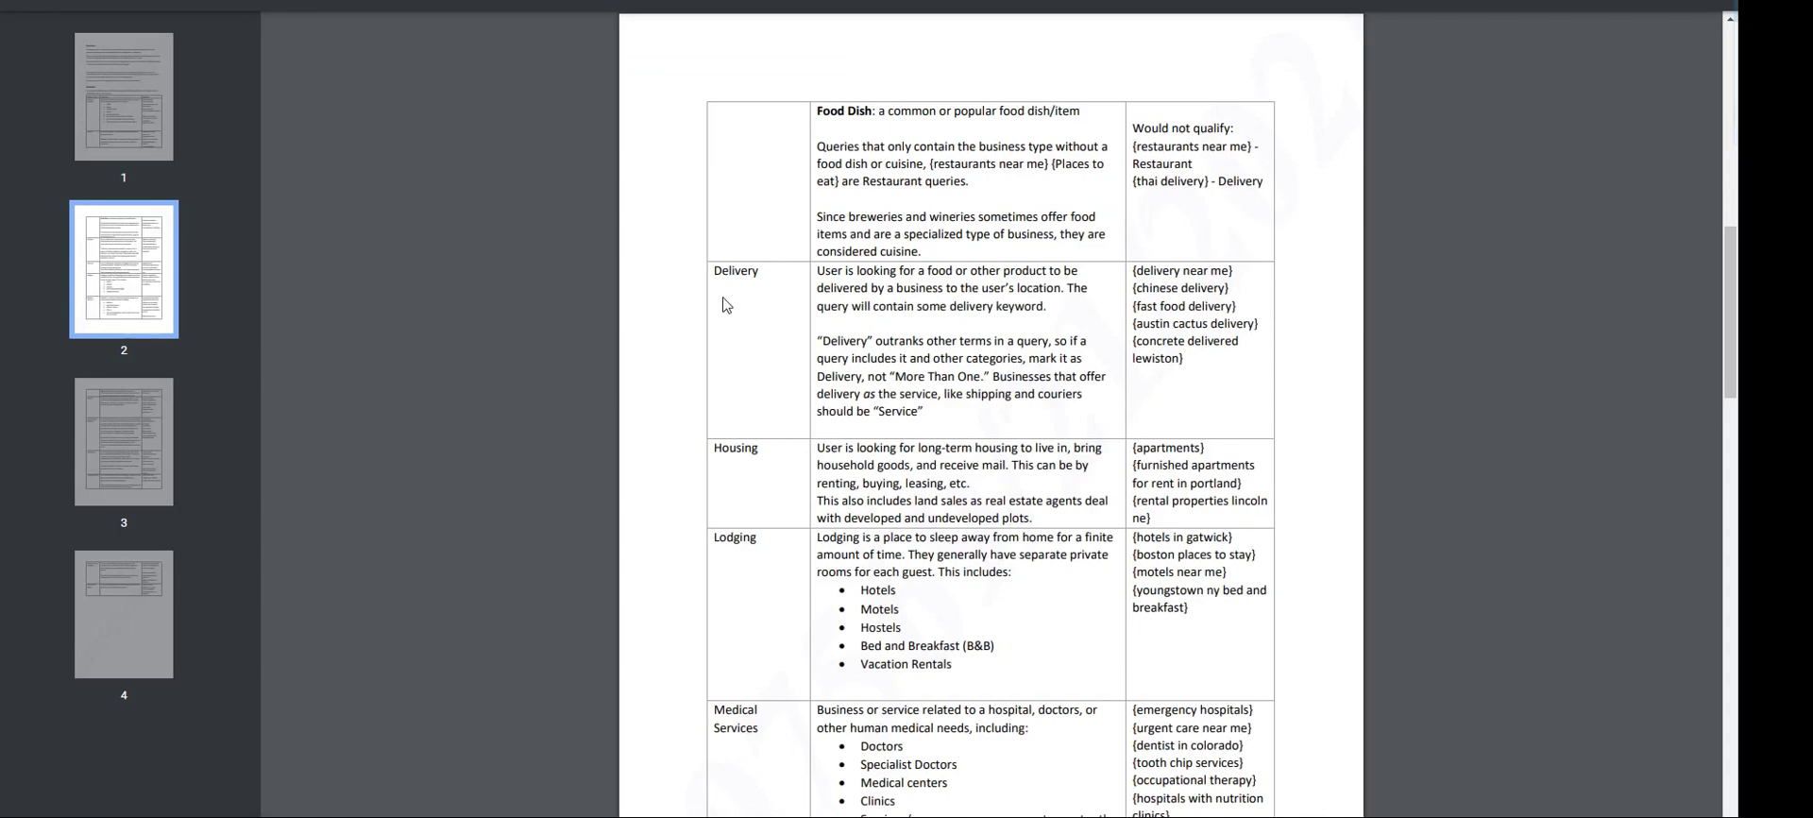
{"action": "scroll", "coordinate": [899, 522], "scroll_direction": "down", "scroll_amount": 3}
{"action": "left_click", "coordinate": [124, 441]}
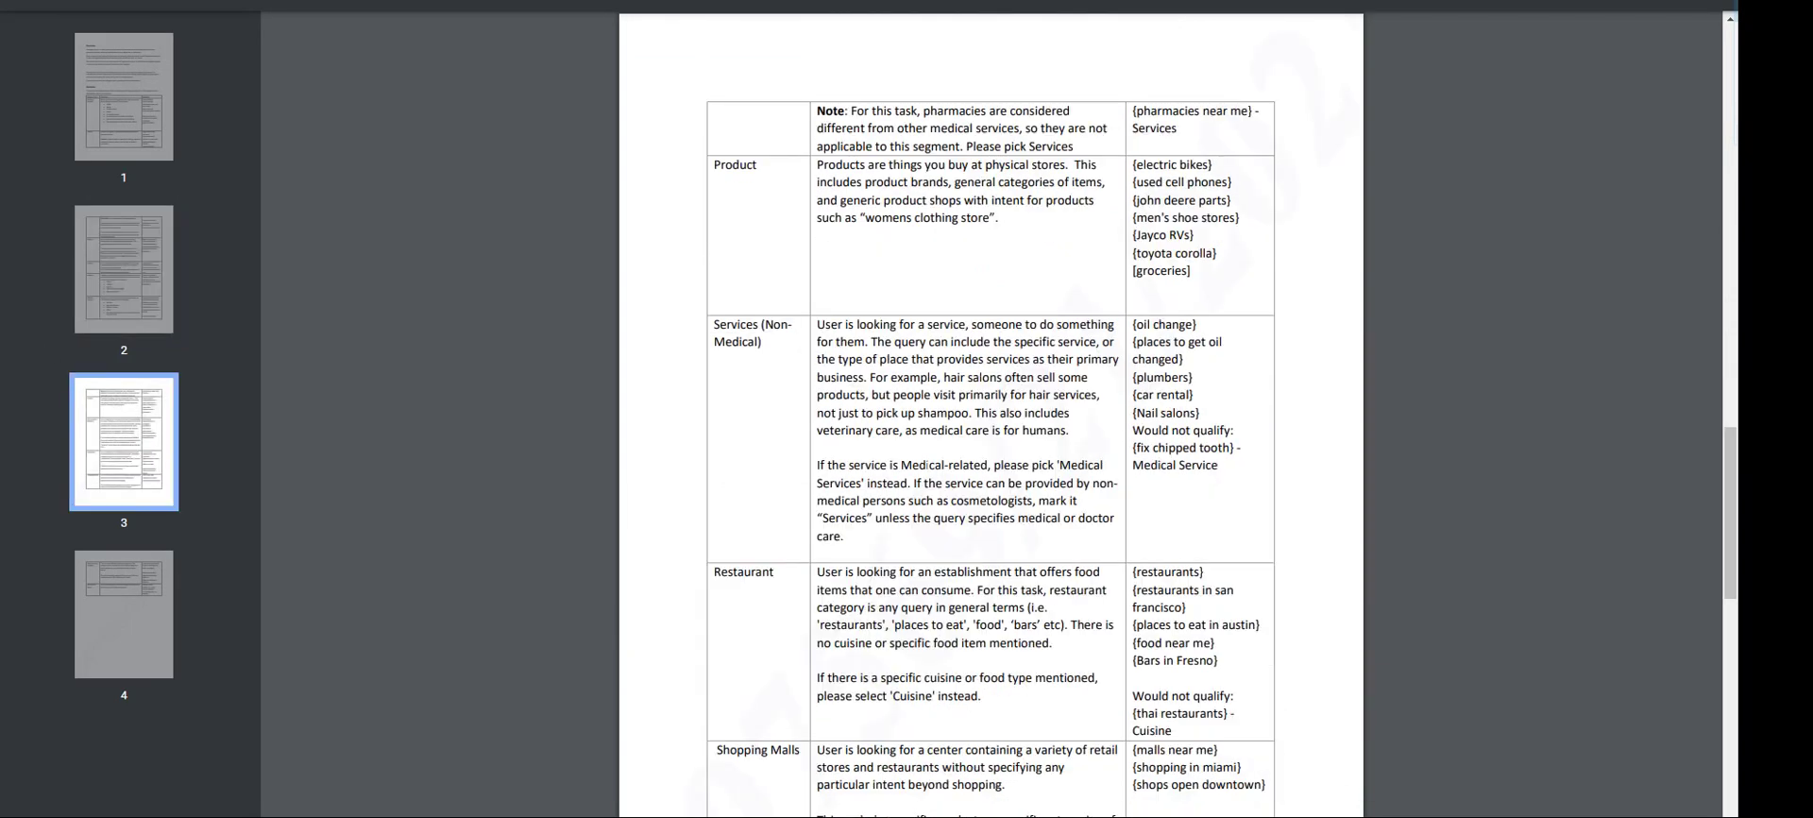
{"action": "scroll", "coordinate": [453, 409], "scroll_direction": "down", "scroll_amount": 2}
{"action": "scroll", "coordinate": [920, 463], "scroll_direction": "down", "scroll_amount": 1}
{"action": "scroll", "coordinate": [920, 464], "scroll_direction": "down", "scroll_amount": 2}
{"action": "scroll", "coordinate": [921, 464], "scroll_direction": "up", "scroll_amount": 3}
{"action": "left_click_drag", "start_coordinate": [874, 207], "coordinate": [1020, 357]}
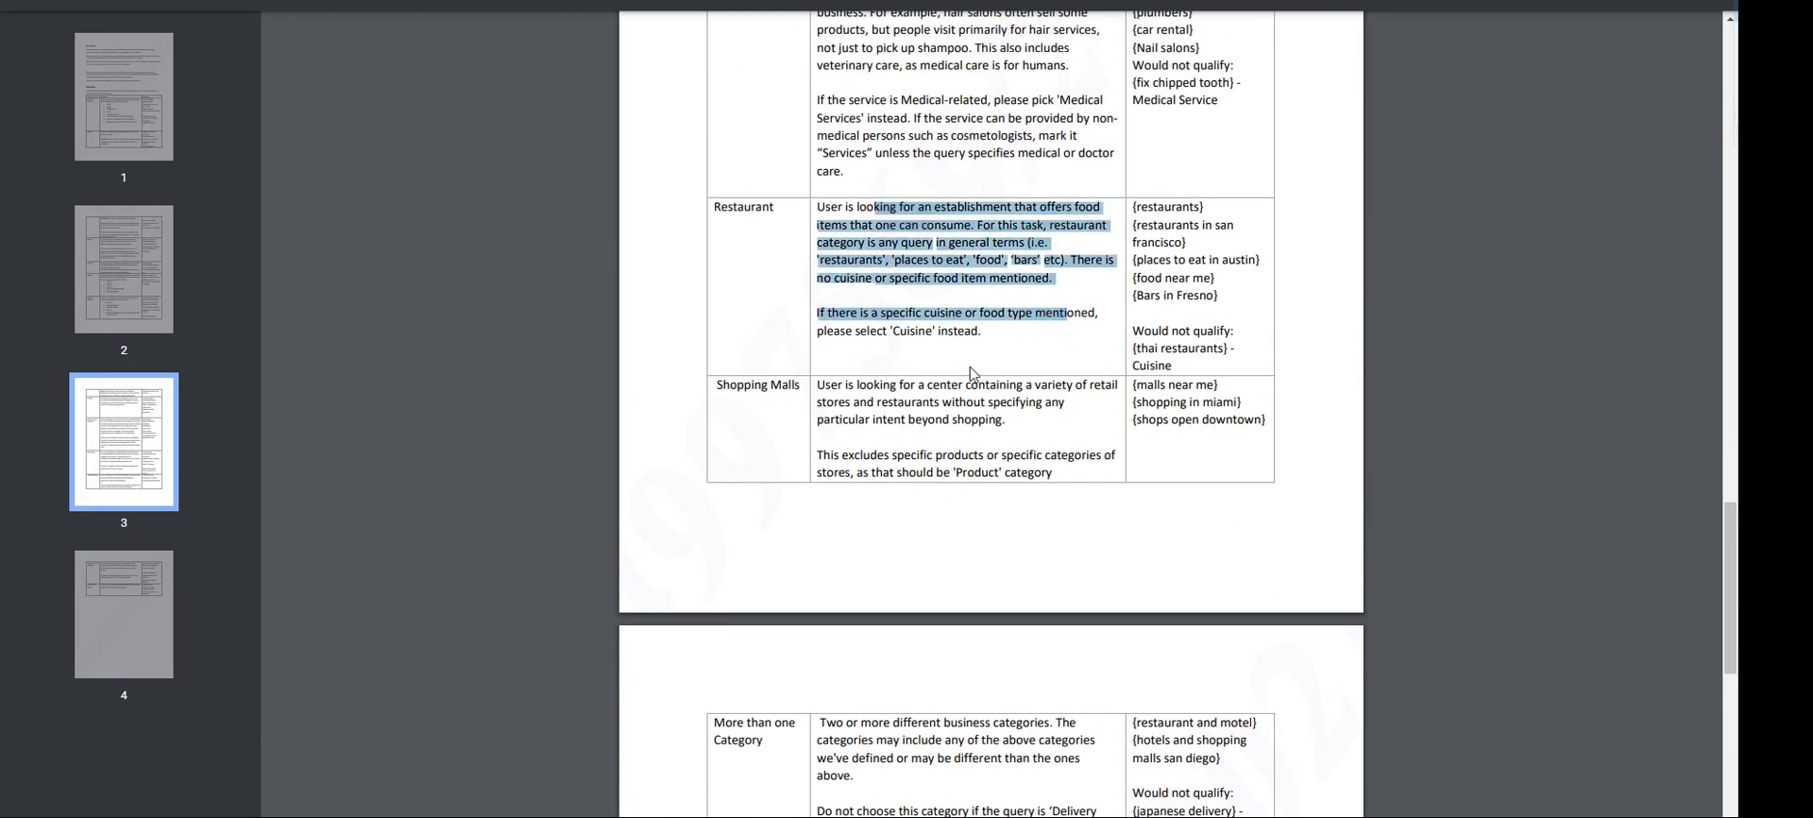
{"action": "scroll", "coordinate": [963, 357], "scroll_direction": "down", "scroll_amount": 2}
{"action": "scroll", "coordinate": [963, 359], "scroll_direction": "up", "scroll_amount": 8}
{"action": "scroll", "coordinate": [791, 354], "scroll_direction": "up", "scroll_amount": 8}
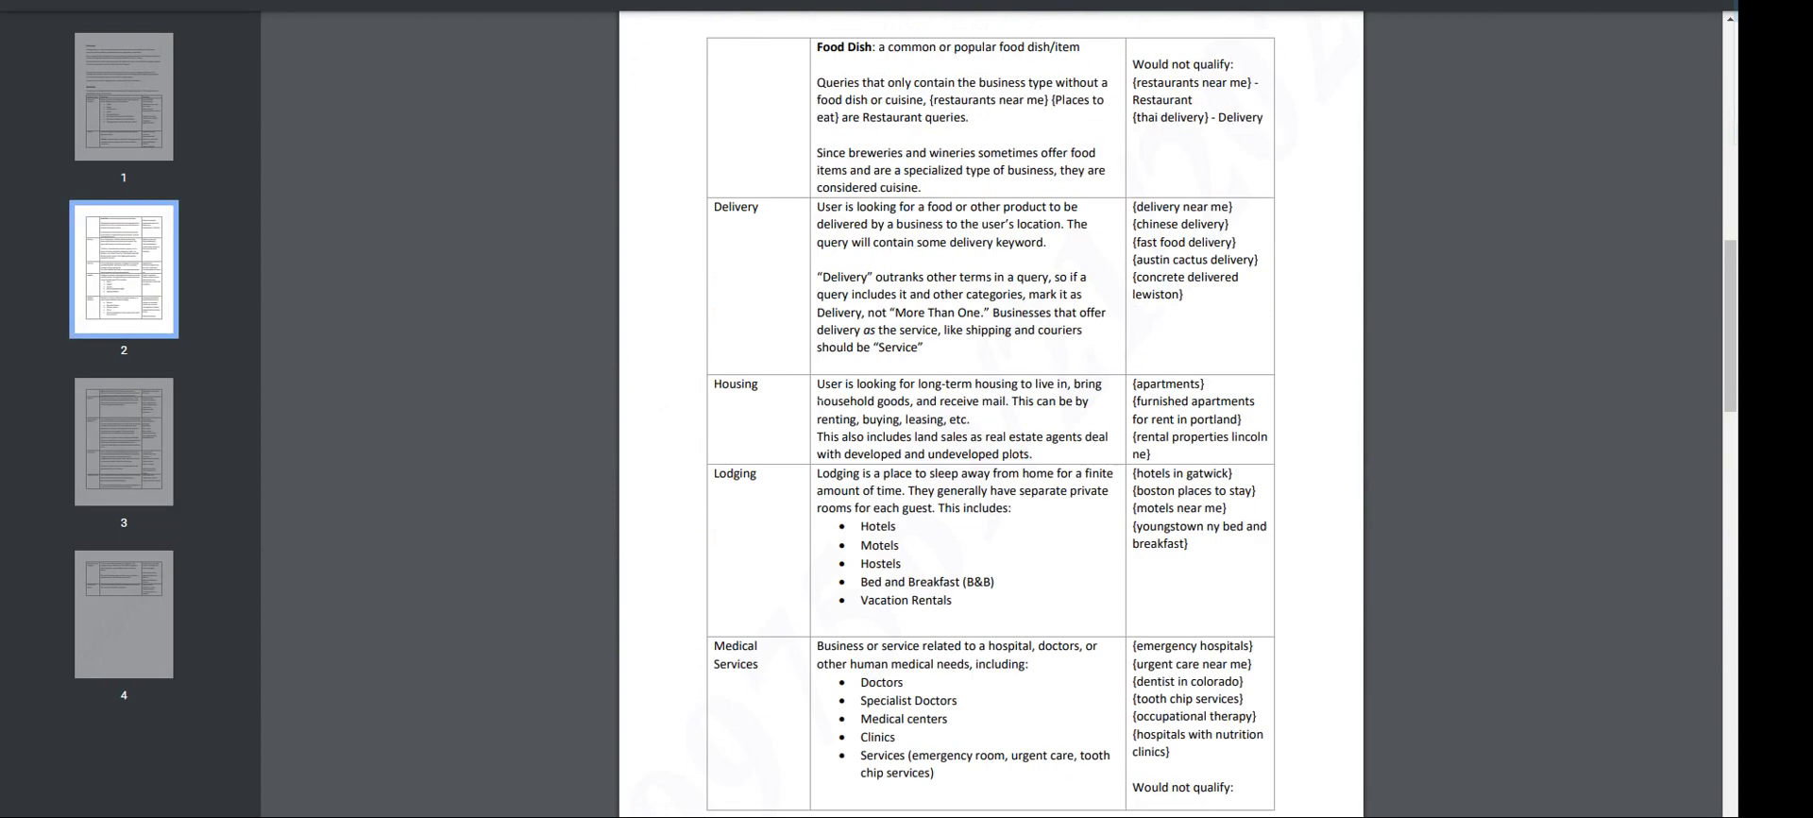
{"action": "scroll", "coordinate": [958, 503], "scroll_direction": "up", "scroll_amount": 9}
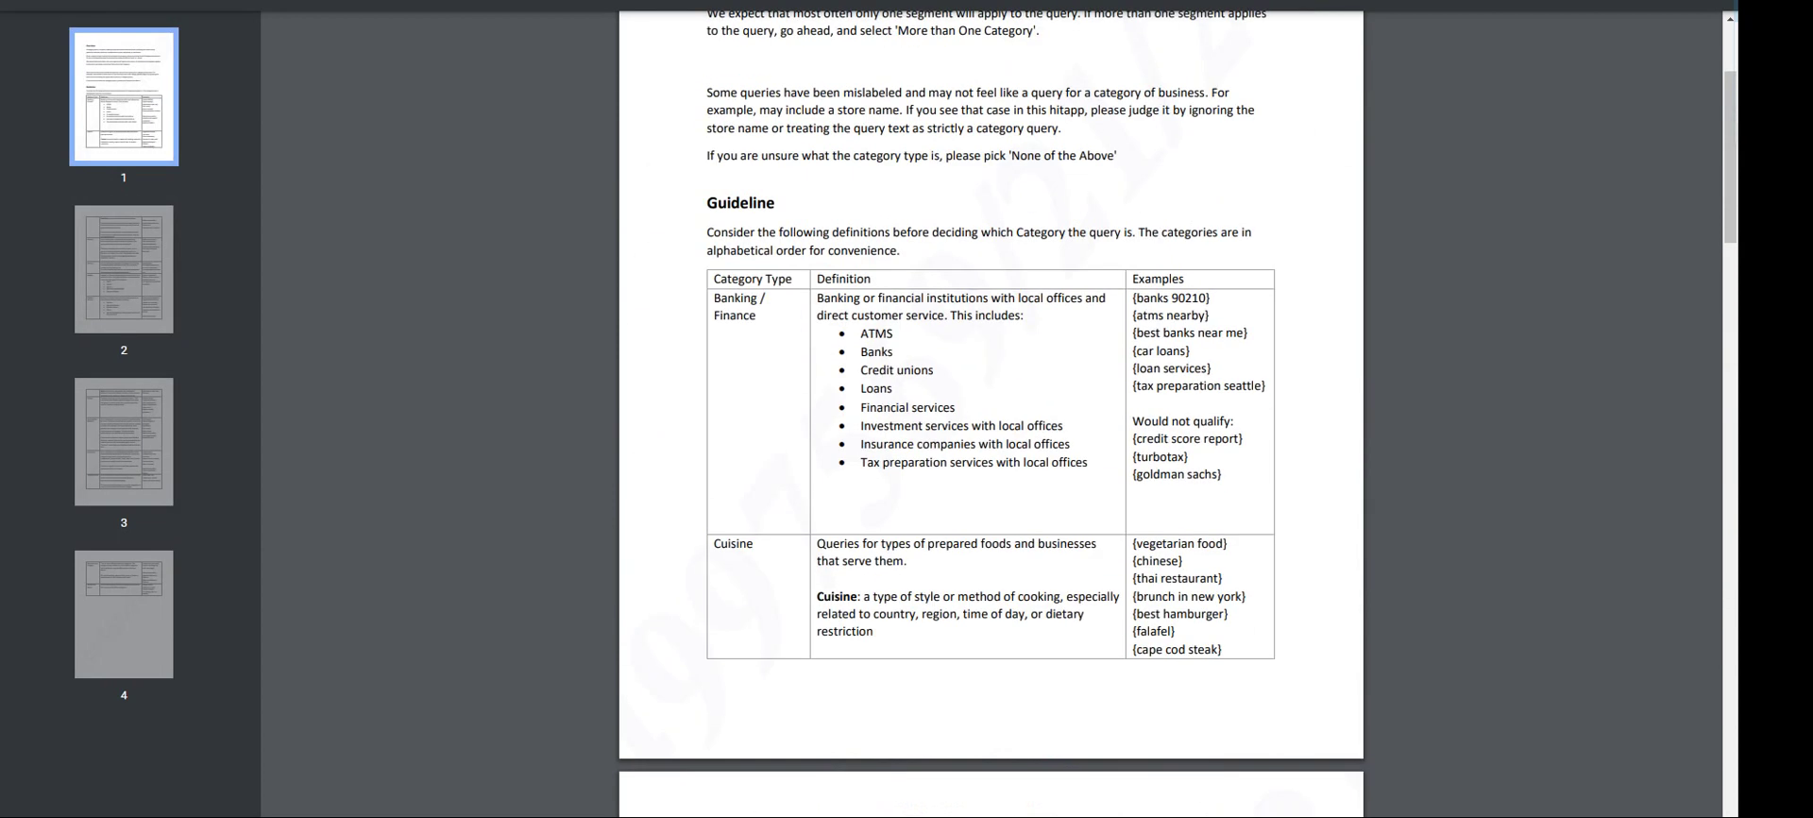
{"action": "left_click_drag", "start_coordinate": [819, 597], "coordinate": [1011, 639]}
{"action": "left_click", "coordinate": [1011, 639]}
- Submit the cake bakeries query as Cuisine and the Nashville brewery restaurant query as Restaurant
{"action": "key", "text": "alt+Tab"}
{"action": "left_click", "coordinate": [61, 219]}
{"action": "key", "text": "Return"}
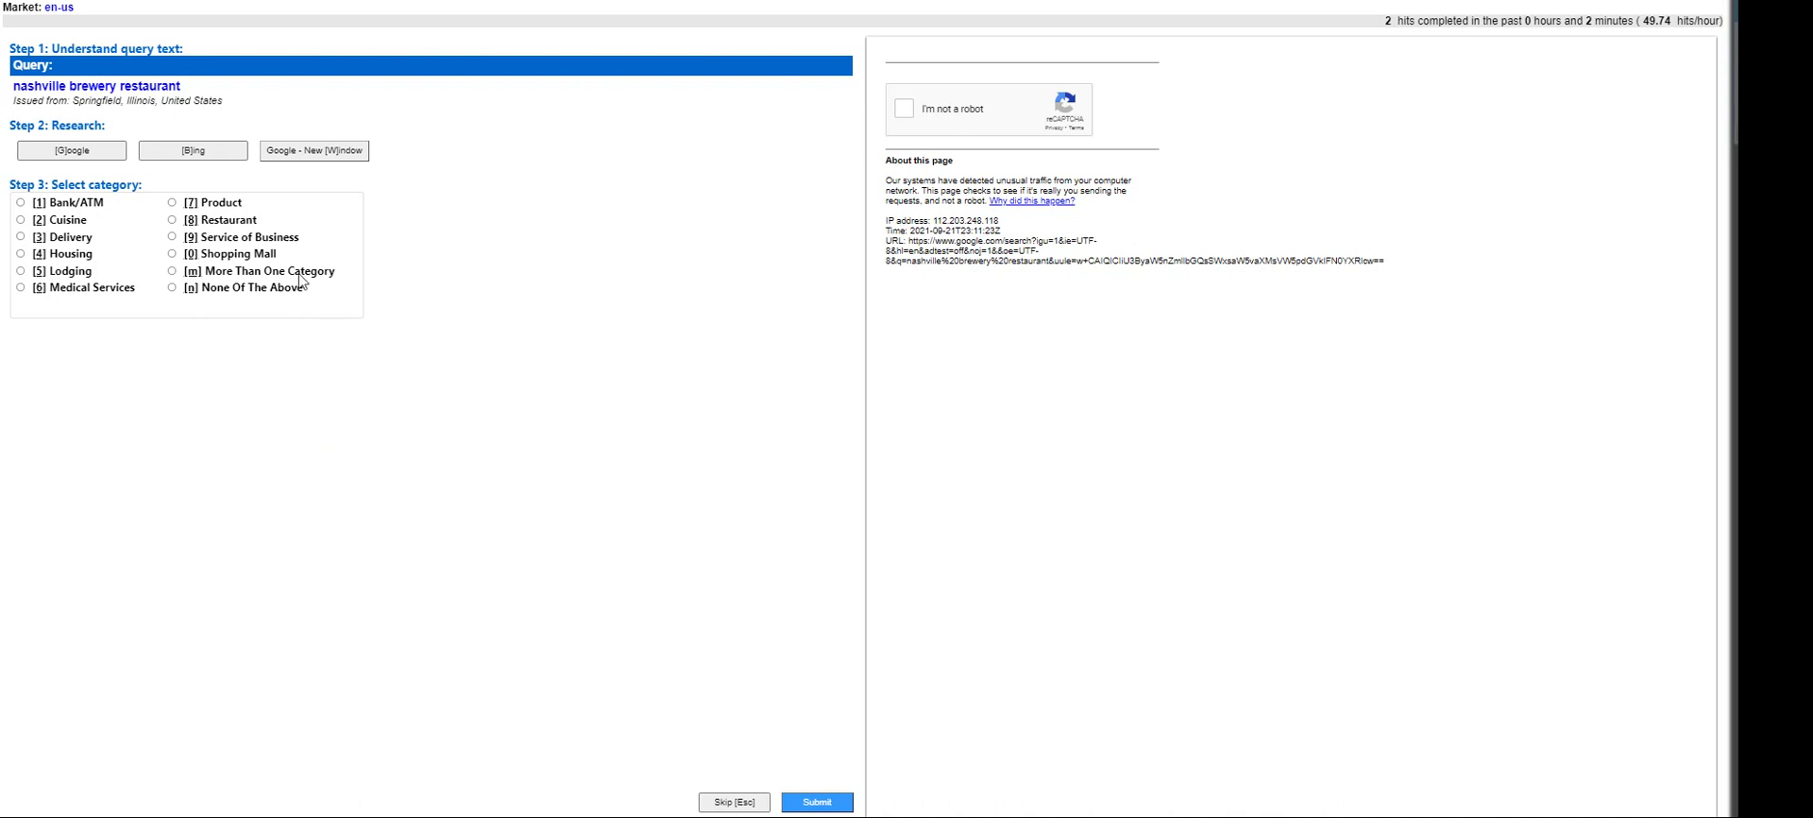
{"action": "left_click", "coordinate": [198, 220]}
{"action": "left_click", "coordinate": [808, 802]}
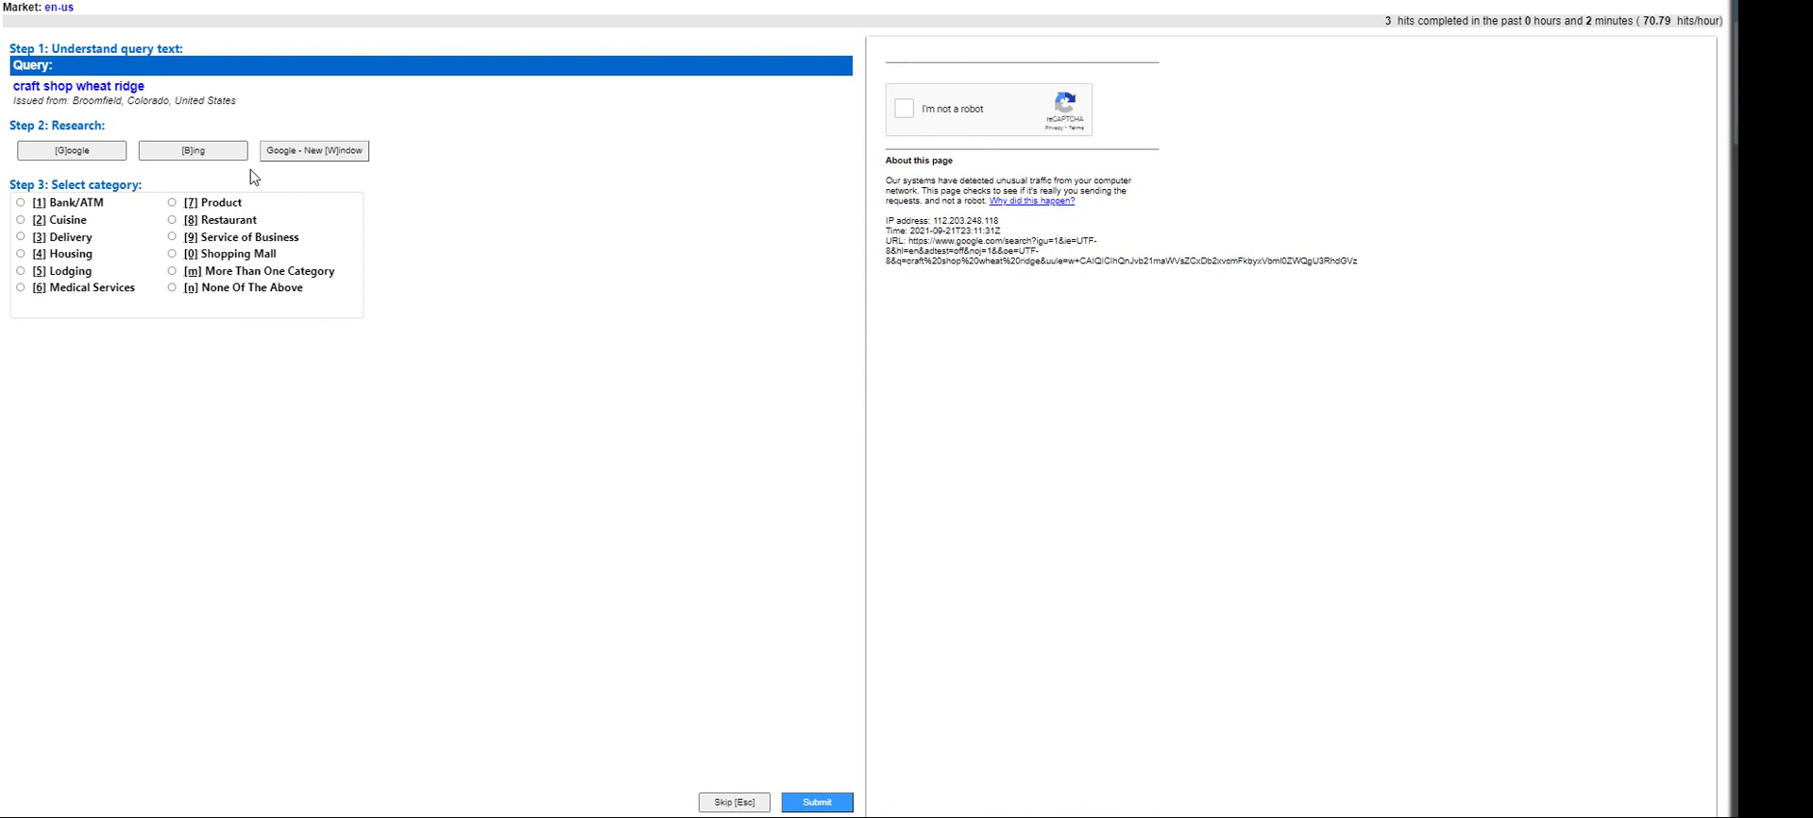
- Research the "craft shop wheat ridge" query on Google and Bing, completing the robot check and examining the local shop listings
{"action": "left_click", "coordinate": [93, 152]}
{"action": "left_click", "coordinate": [93, 153]}
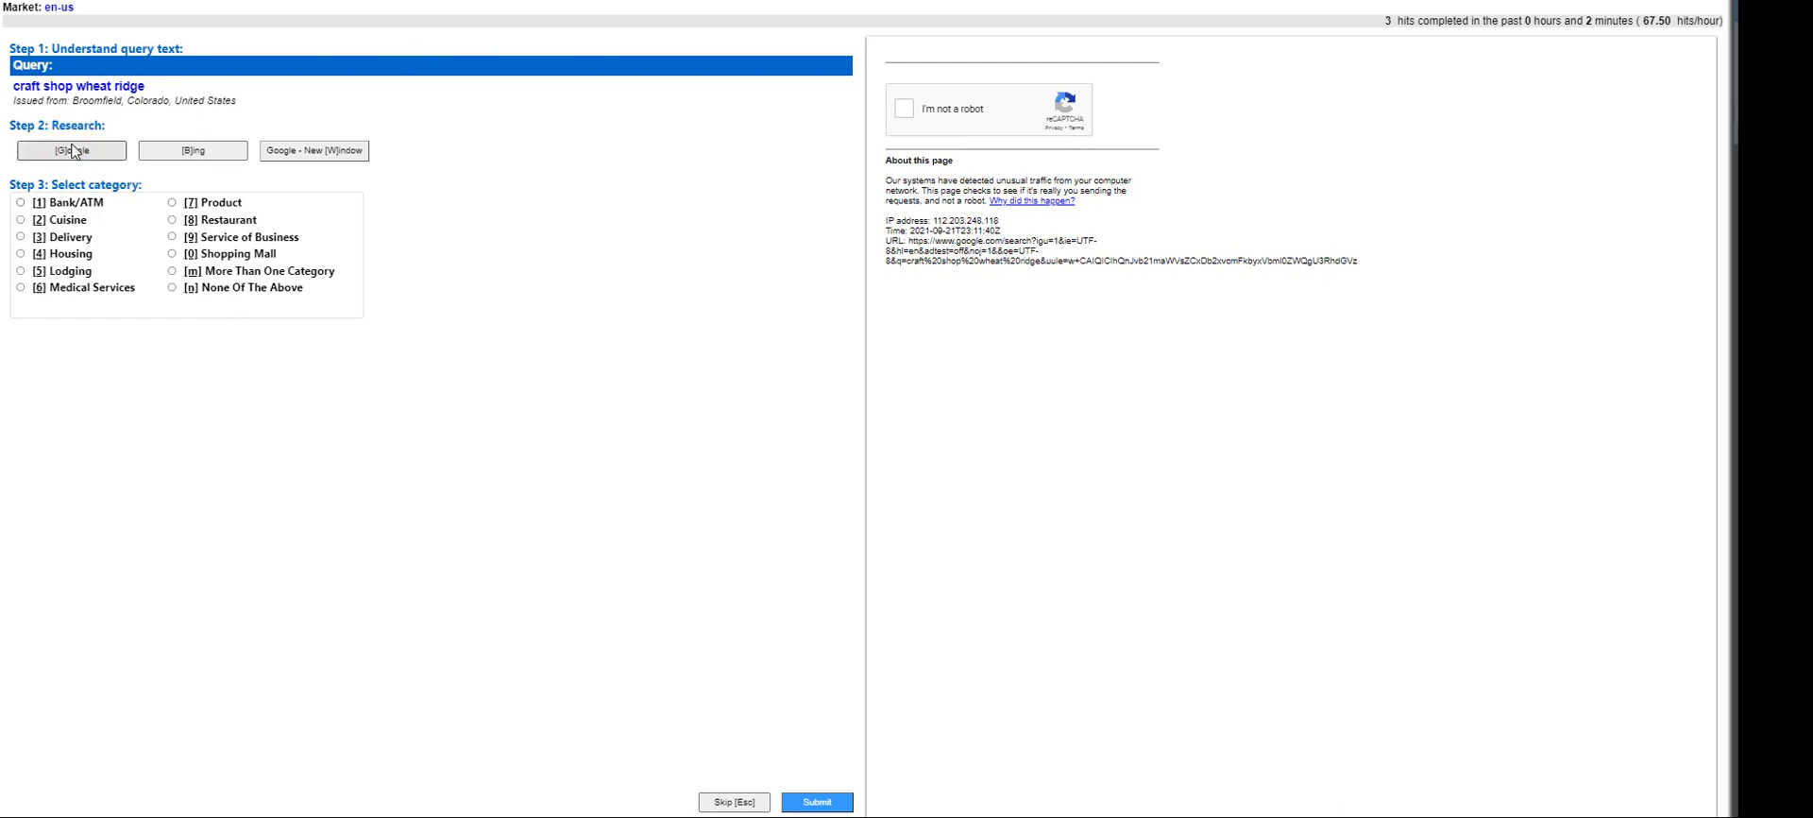
{"action": "left_click", "coordinate": [920, 104]}
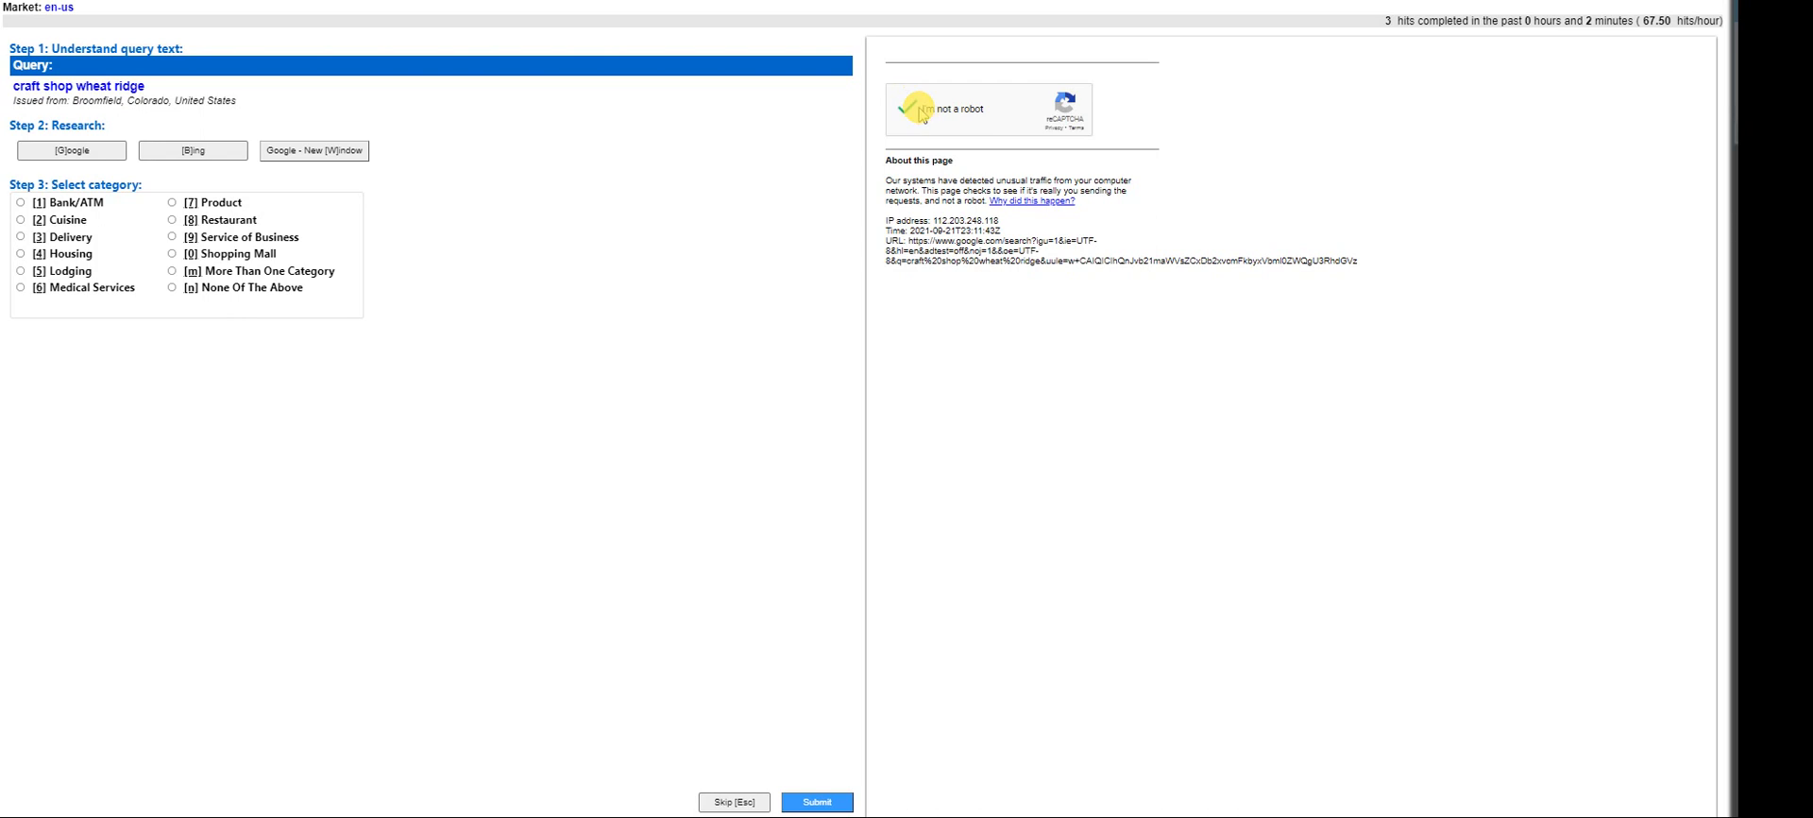
{"action": "left_click", "coordinate": [908, 111]}
{"action": "left_click", "coordinate": [210, 153]}
{"action": "left_click", "coordinate": [289, 153]}
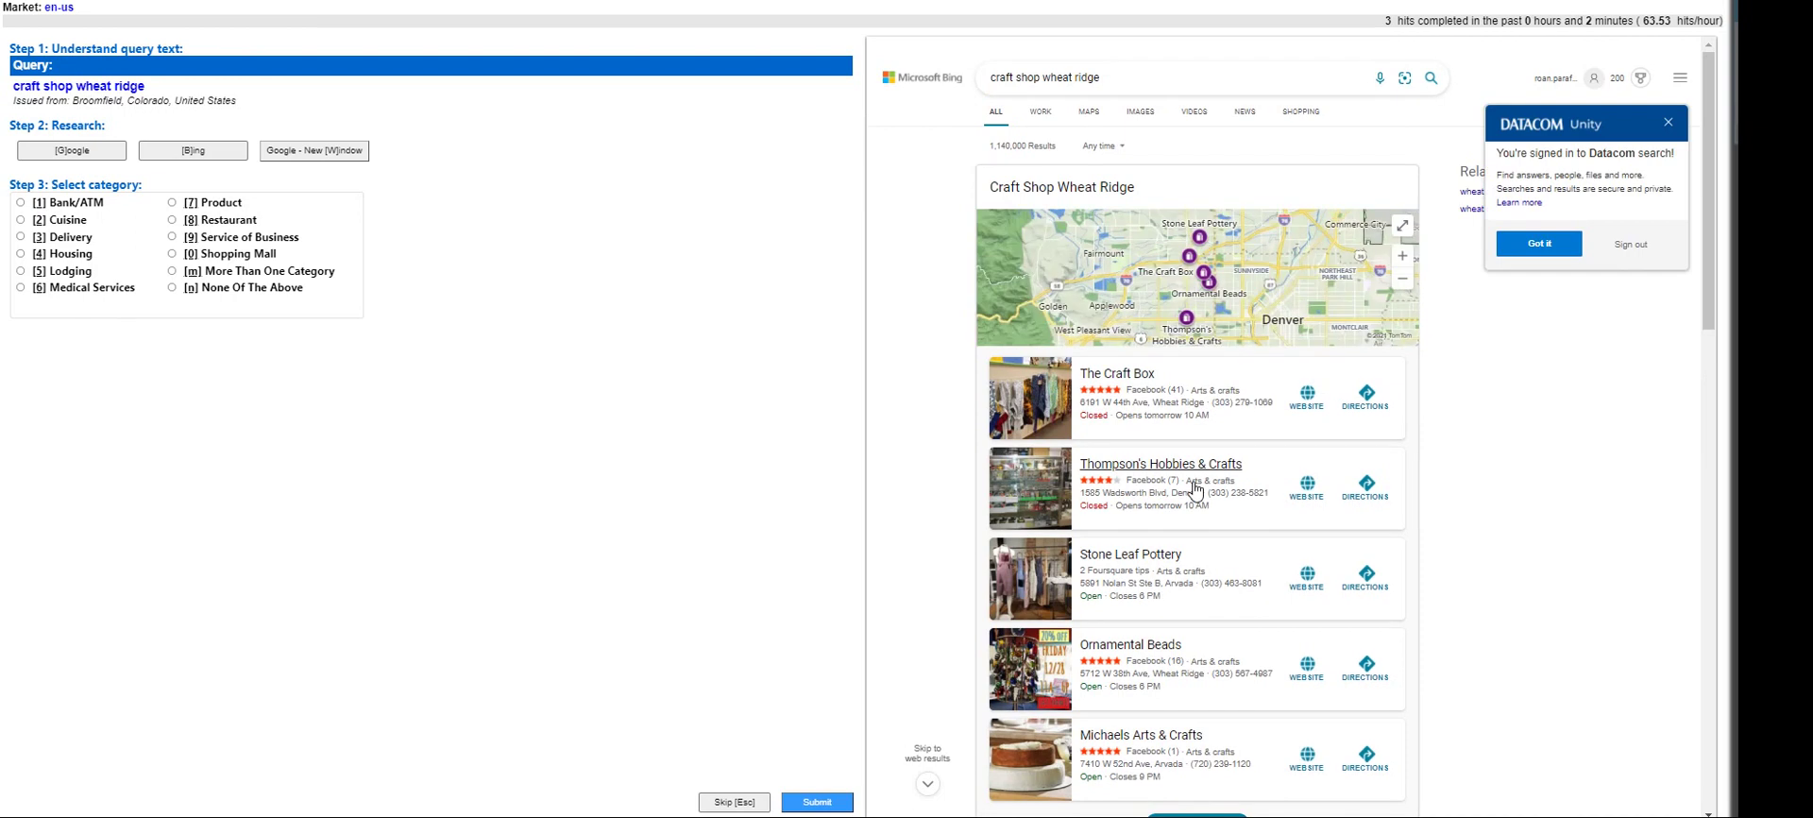
{"action": "scroll", "coordinate": [1195, 488], "scroll_direction": "down", "scroll_amount": 3}
{"action": "scroll", "coordinate": [1194, 488], "scroll_direction": "down", "scroll_amount": 2}
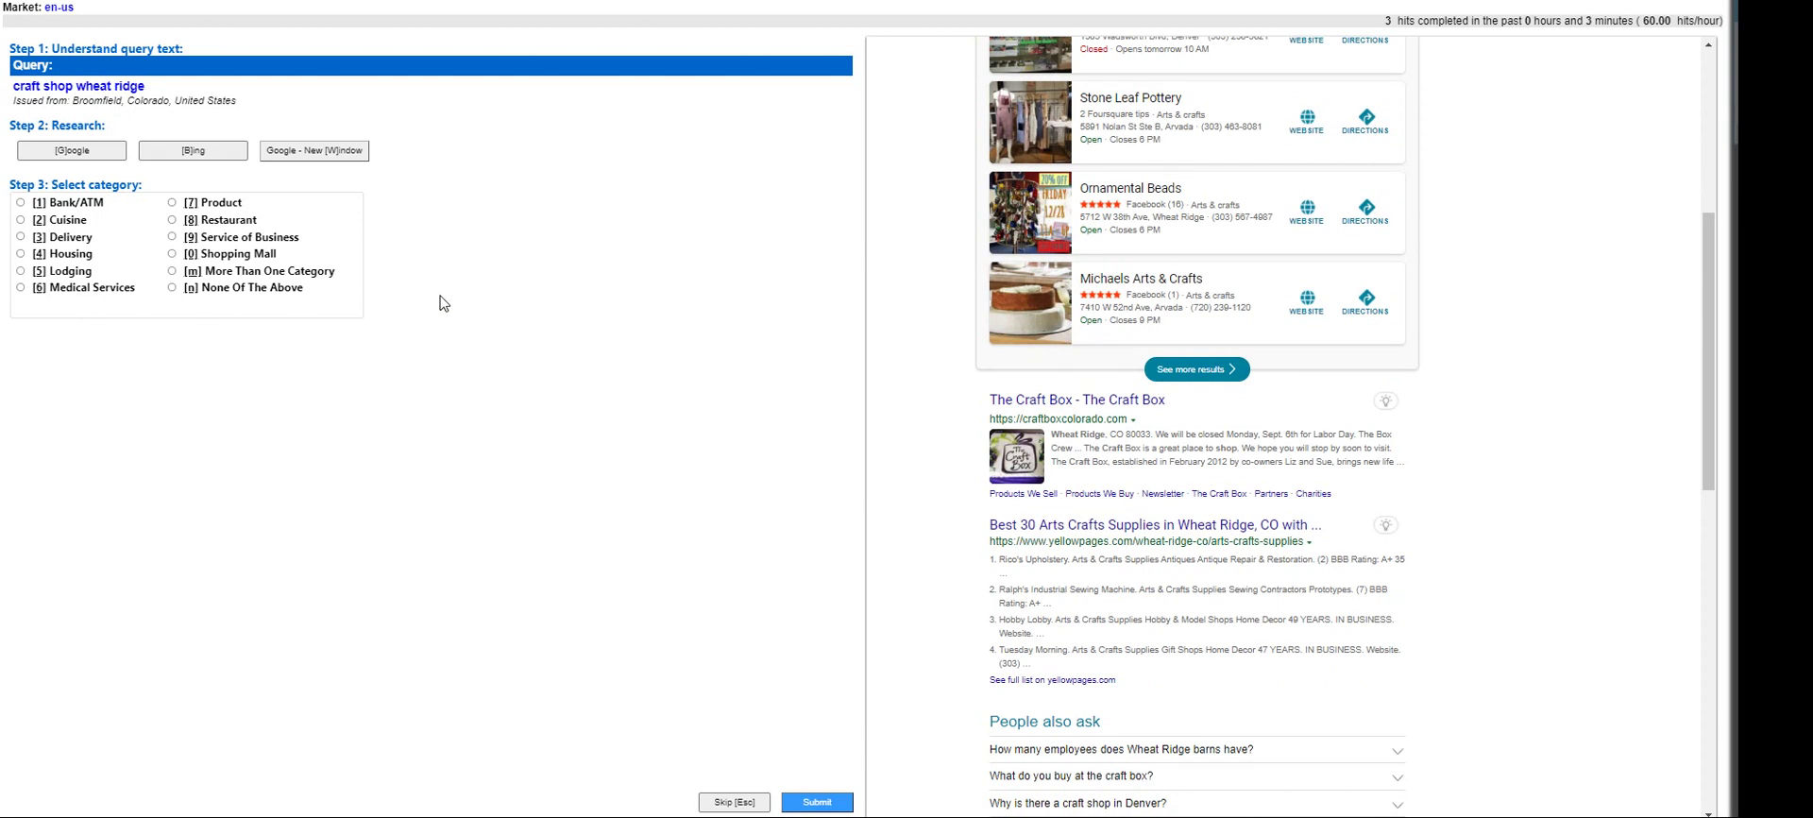
- Submit the craft shop query as None Of The Above and the women's perfumes query as Product
{"action": "left_click", "coordinate": [202, 287]}
{"action": "left_click", "coordinate": [818, 801]}
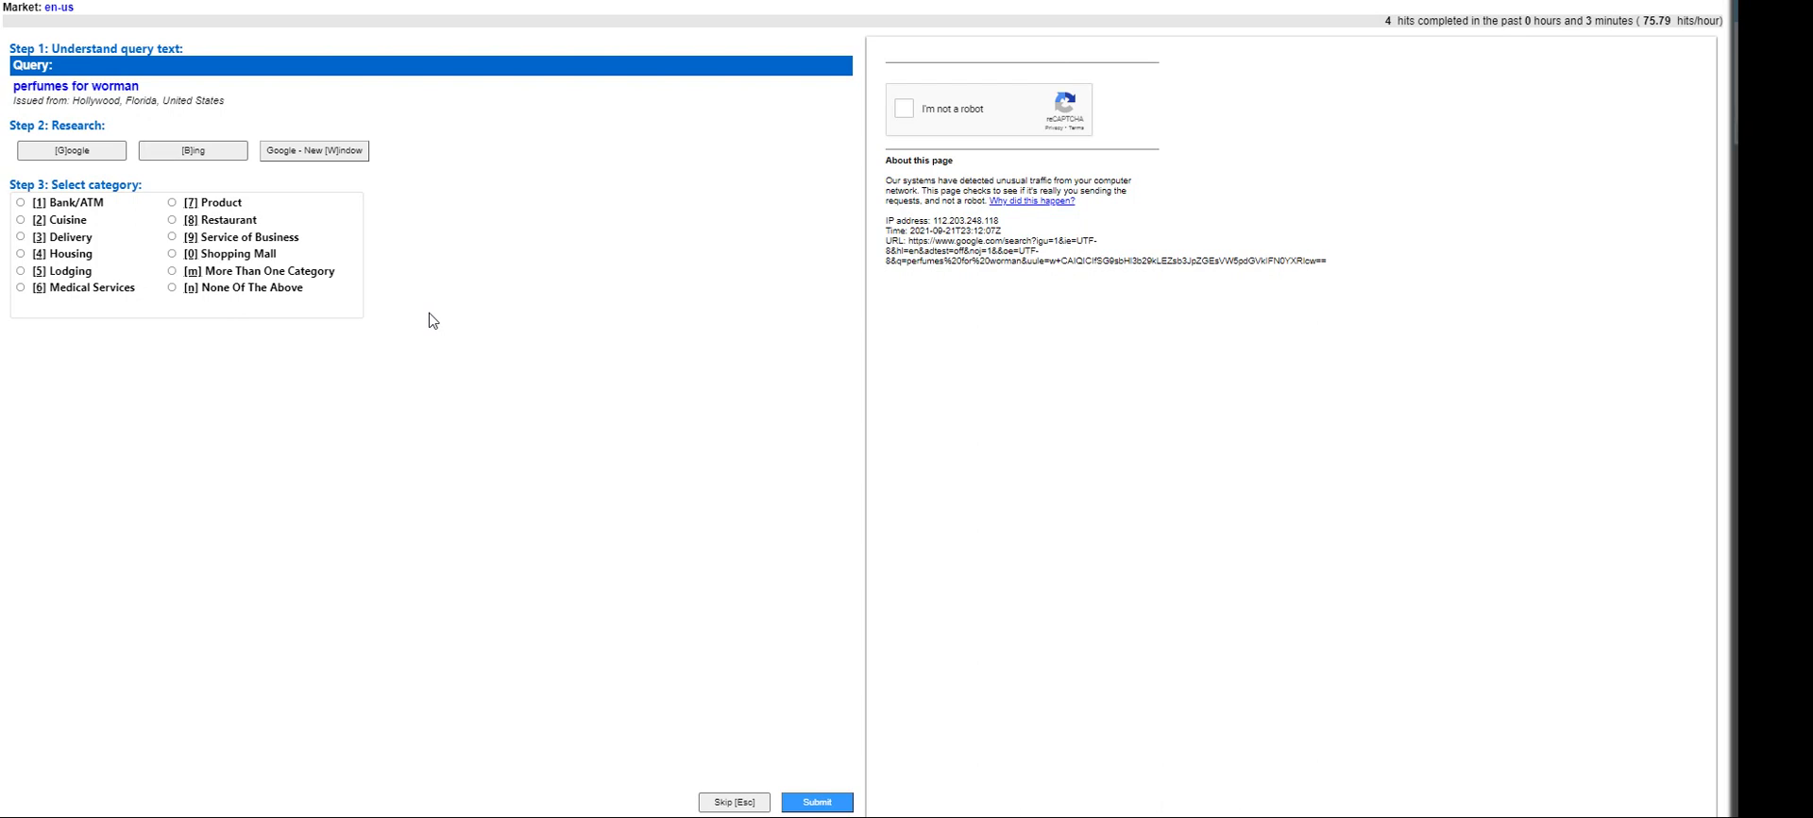
{"action": "left_click", "coordinate": [223, 202]}
{"action": "left_click", "coordinate": [804, 801]}
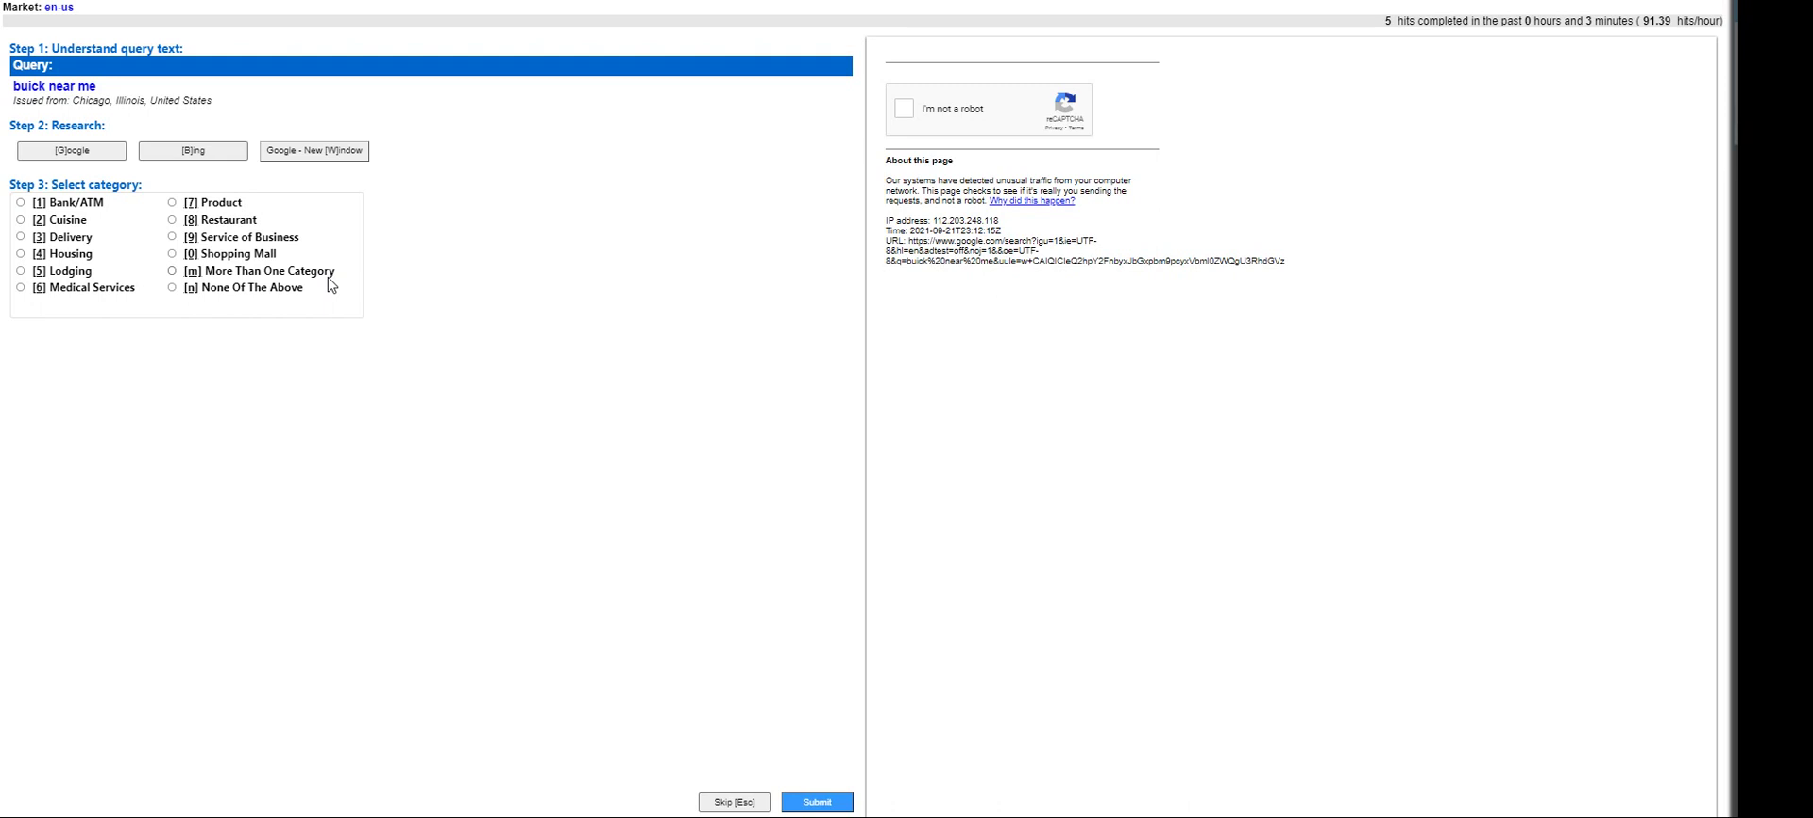
- Research "buick near me" on Bing, including its image results, and submit the query as Product
{"action": "left_click", "coordinate": [83, 153]}
{"action": "left_click", "coordinate": [202, 148]}
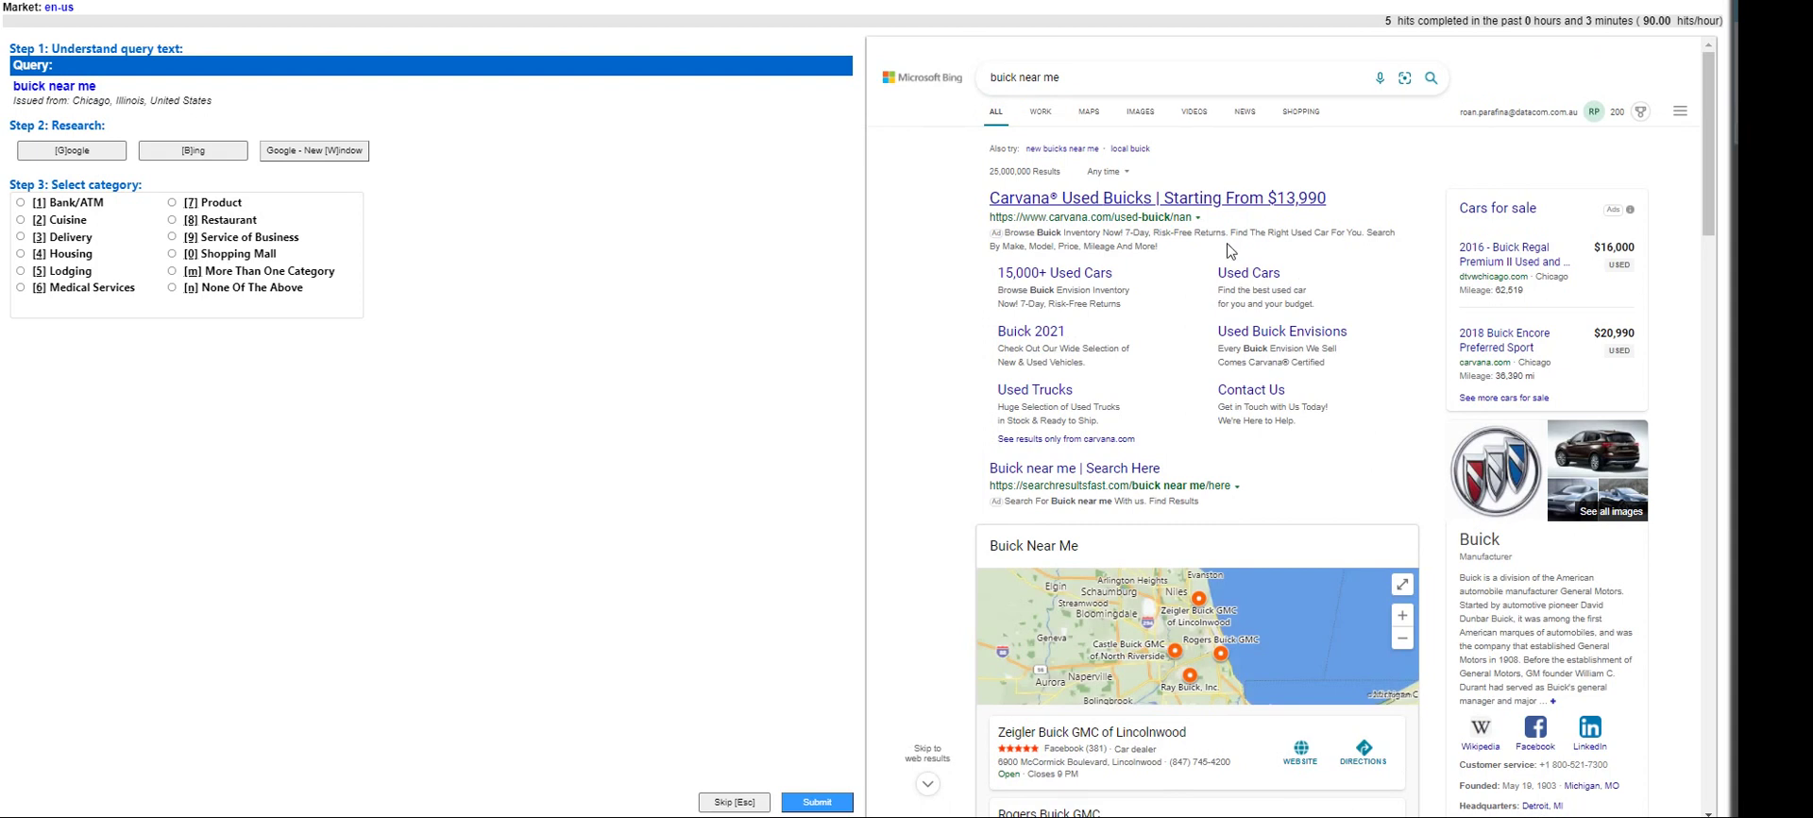
{"action": "left_click", "coordinate": [1152, 116]}
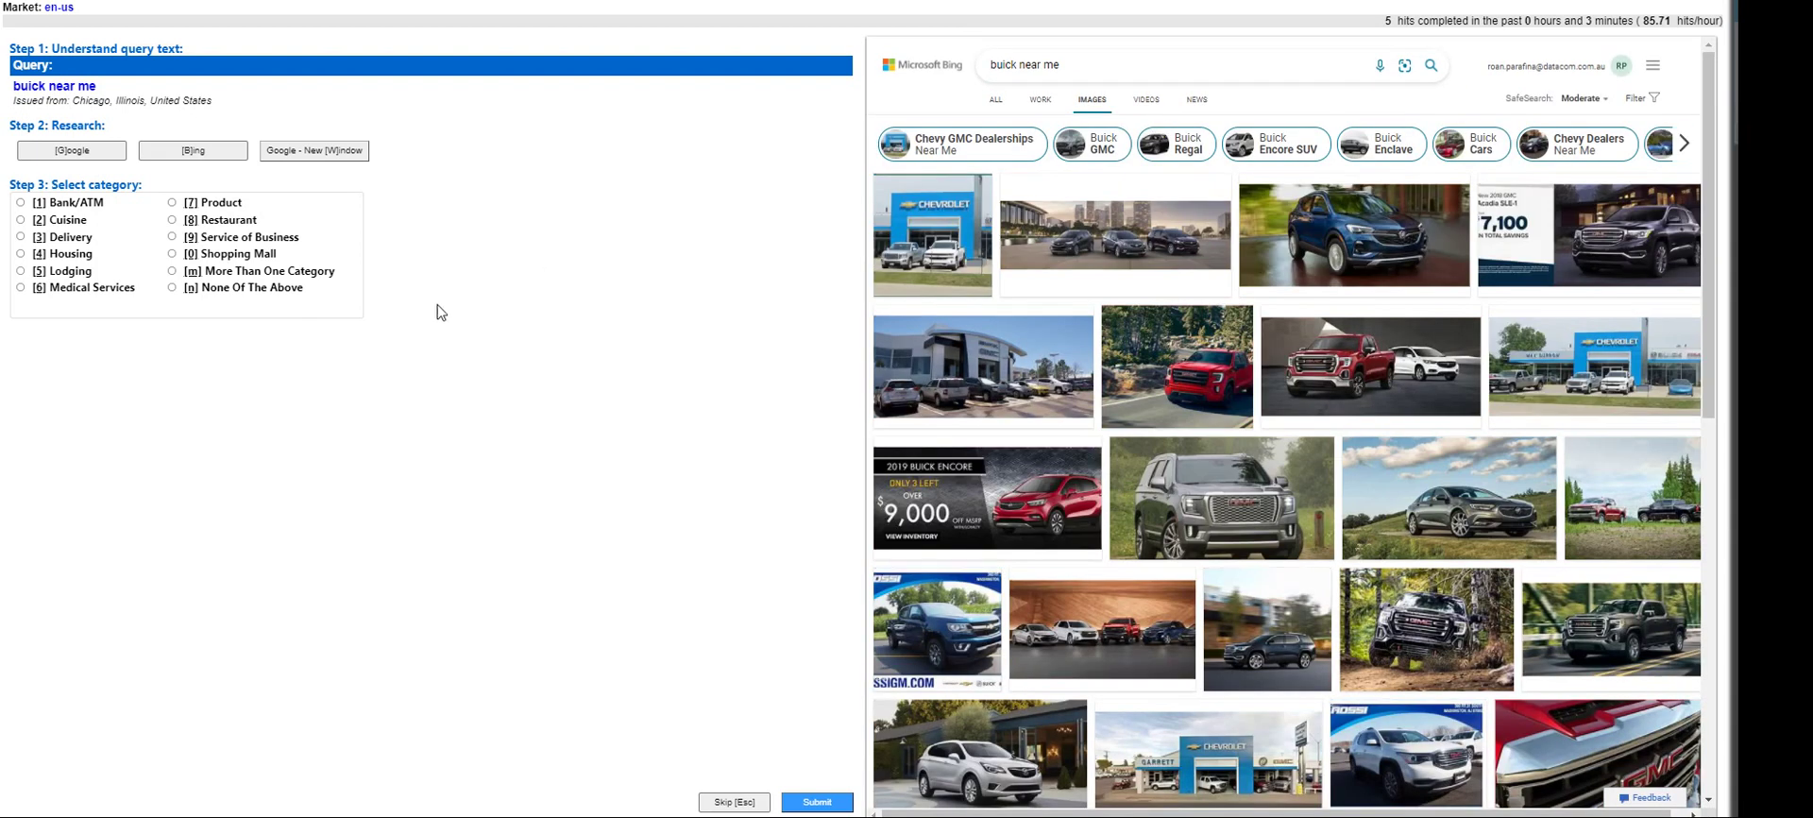
{"action": "left_click", "coordinate": [211, 203]}
{"action": "left_click", "coordinate": [817, 802]}
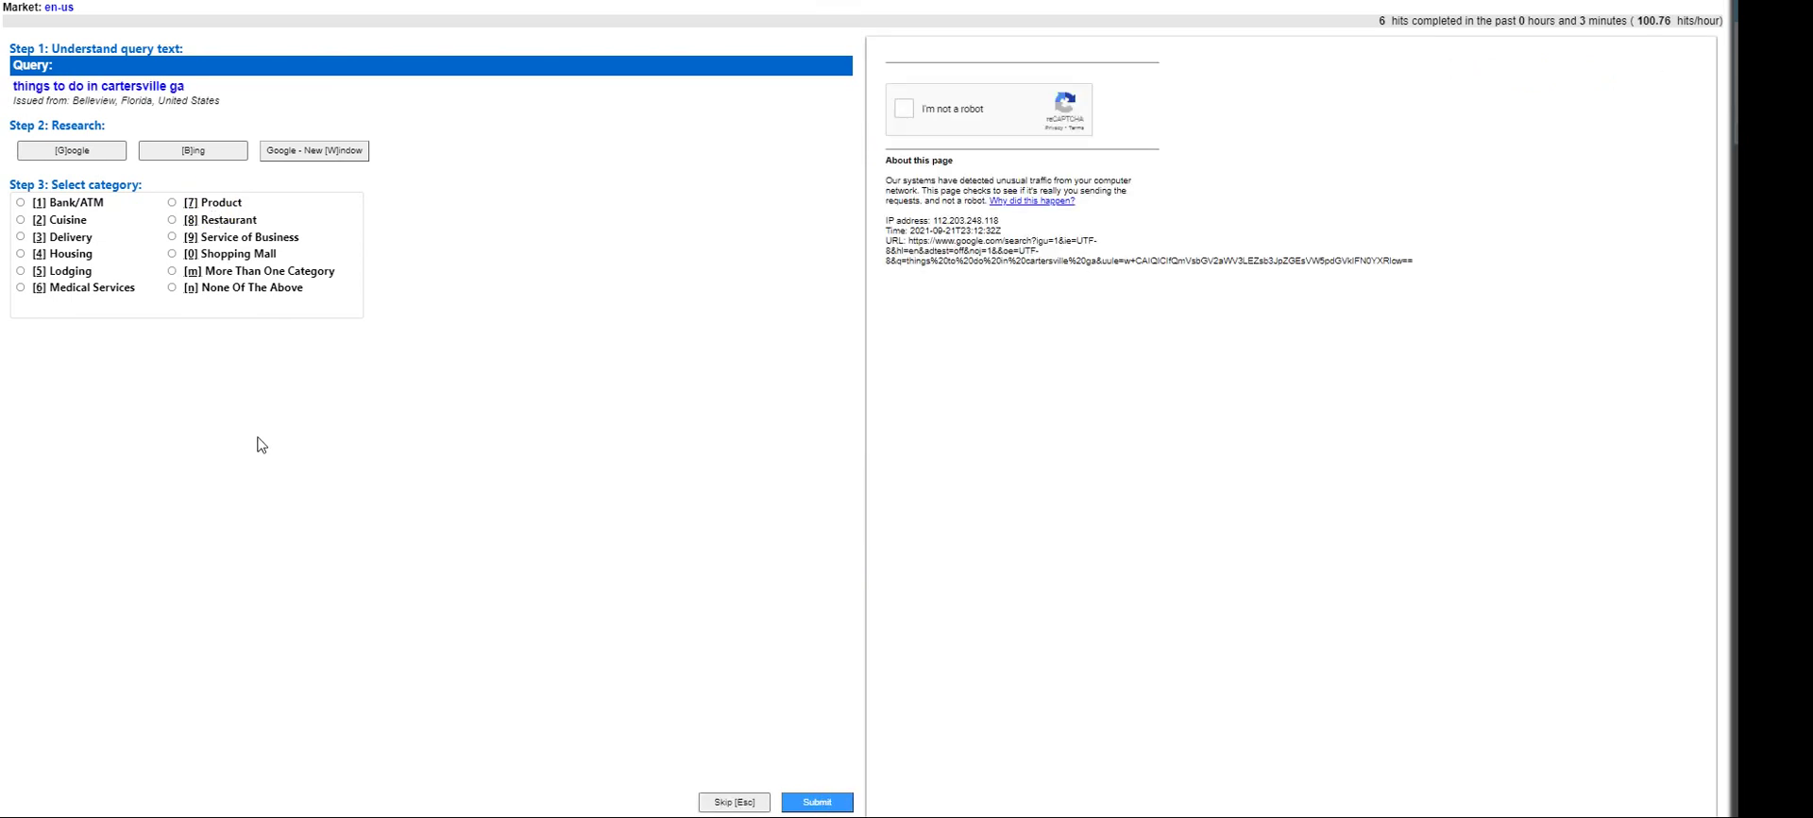
- Submit the Cartersville things-to-do query as None Of The Above and the Willard restaurants query as Restaurant
{"action": "left_click", "coordinate": [235, 287]}
{"action": "key", "text": "Return"}
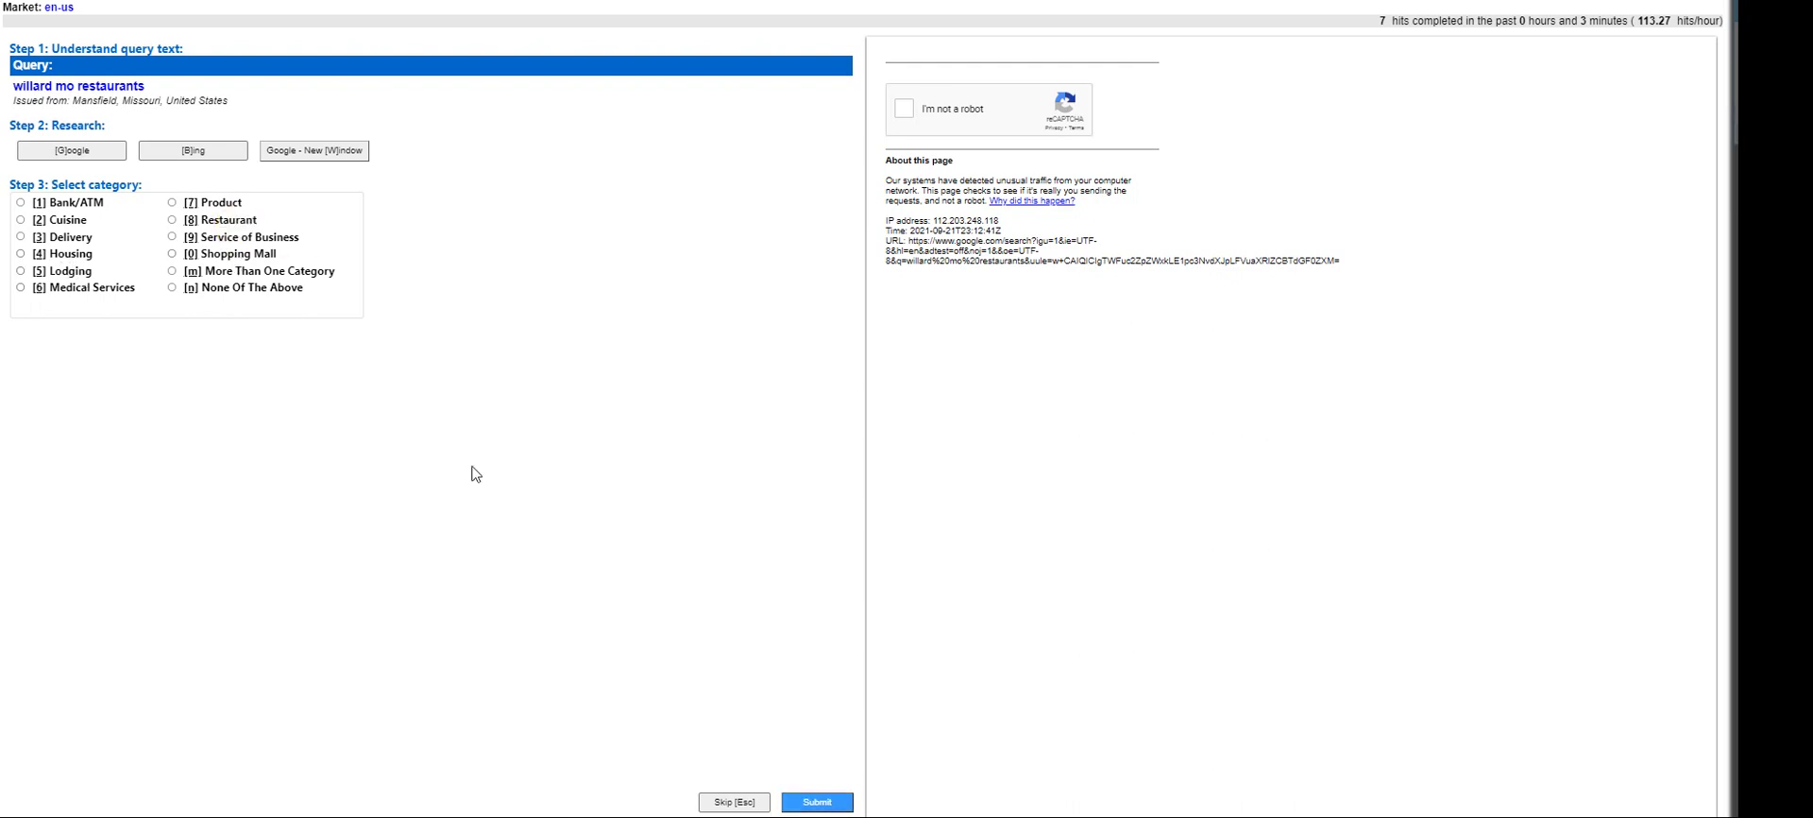
{"action": "left_click", "coordinate": [215, 220]}
{"action": "left_click", "coordinate": [819, 802]}
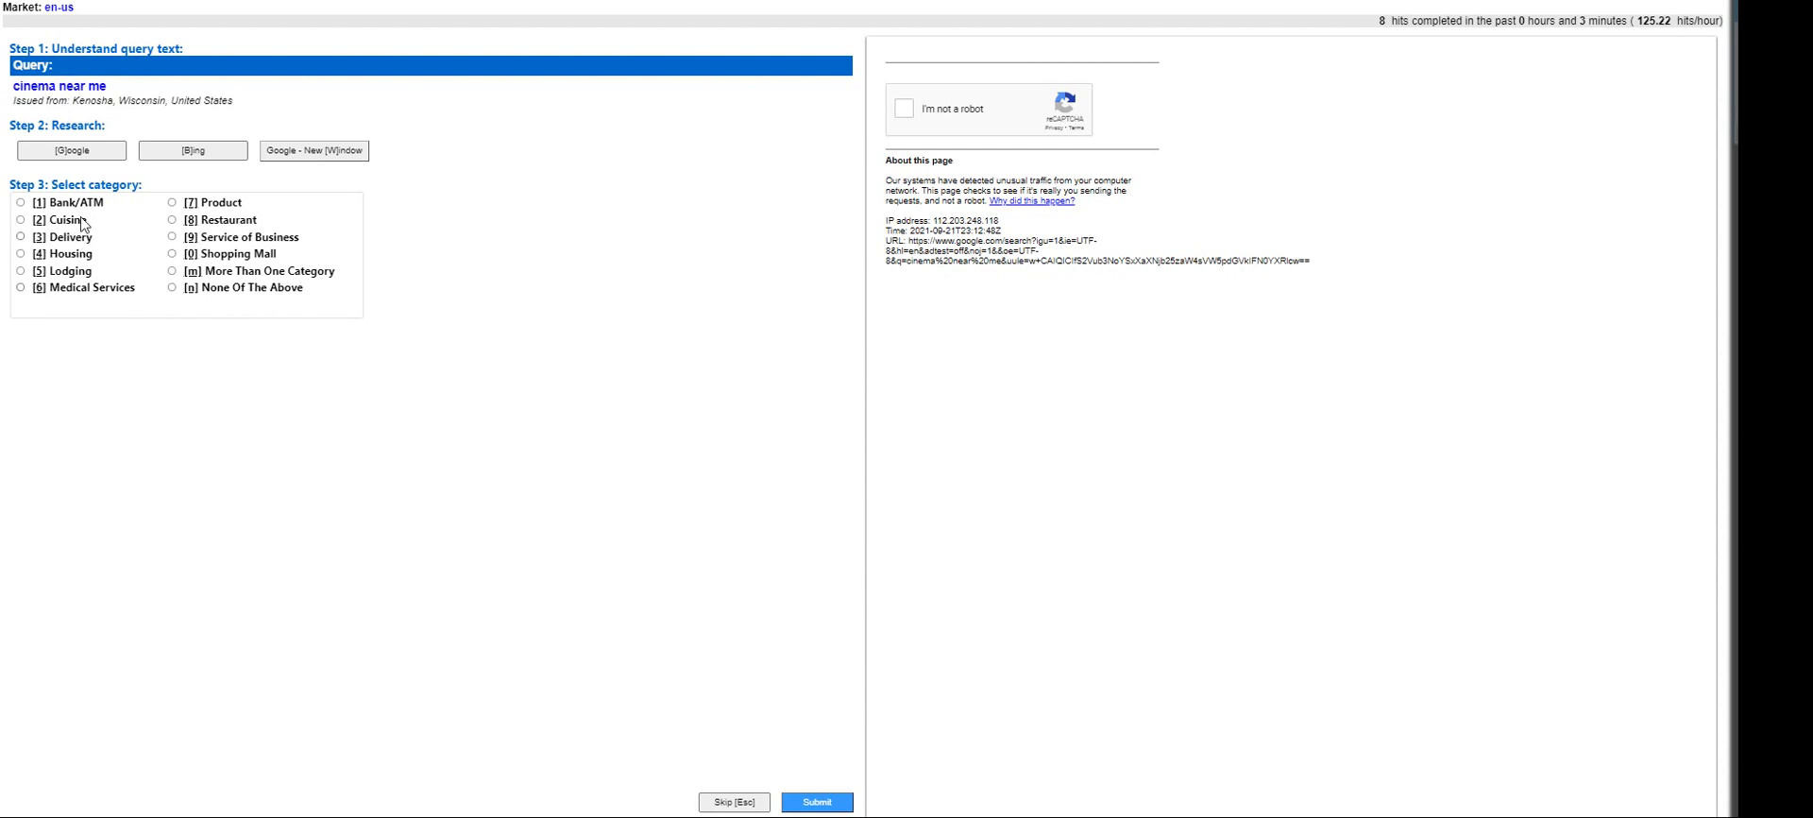
- Submit the "cinema near me" query as None Of The Above and the Big Horn Canyon places-to-stay query as Lodging
{"action": "left_click", "coordinate": [244, 290]}
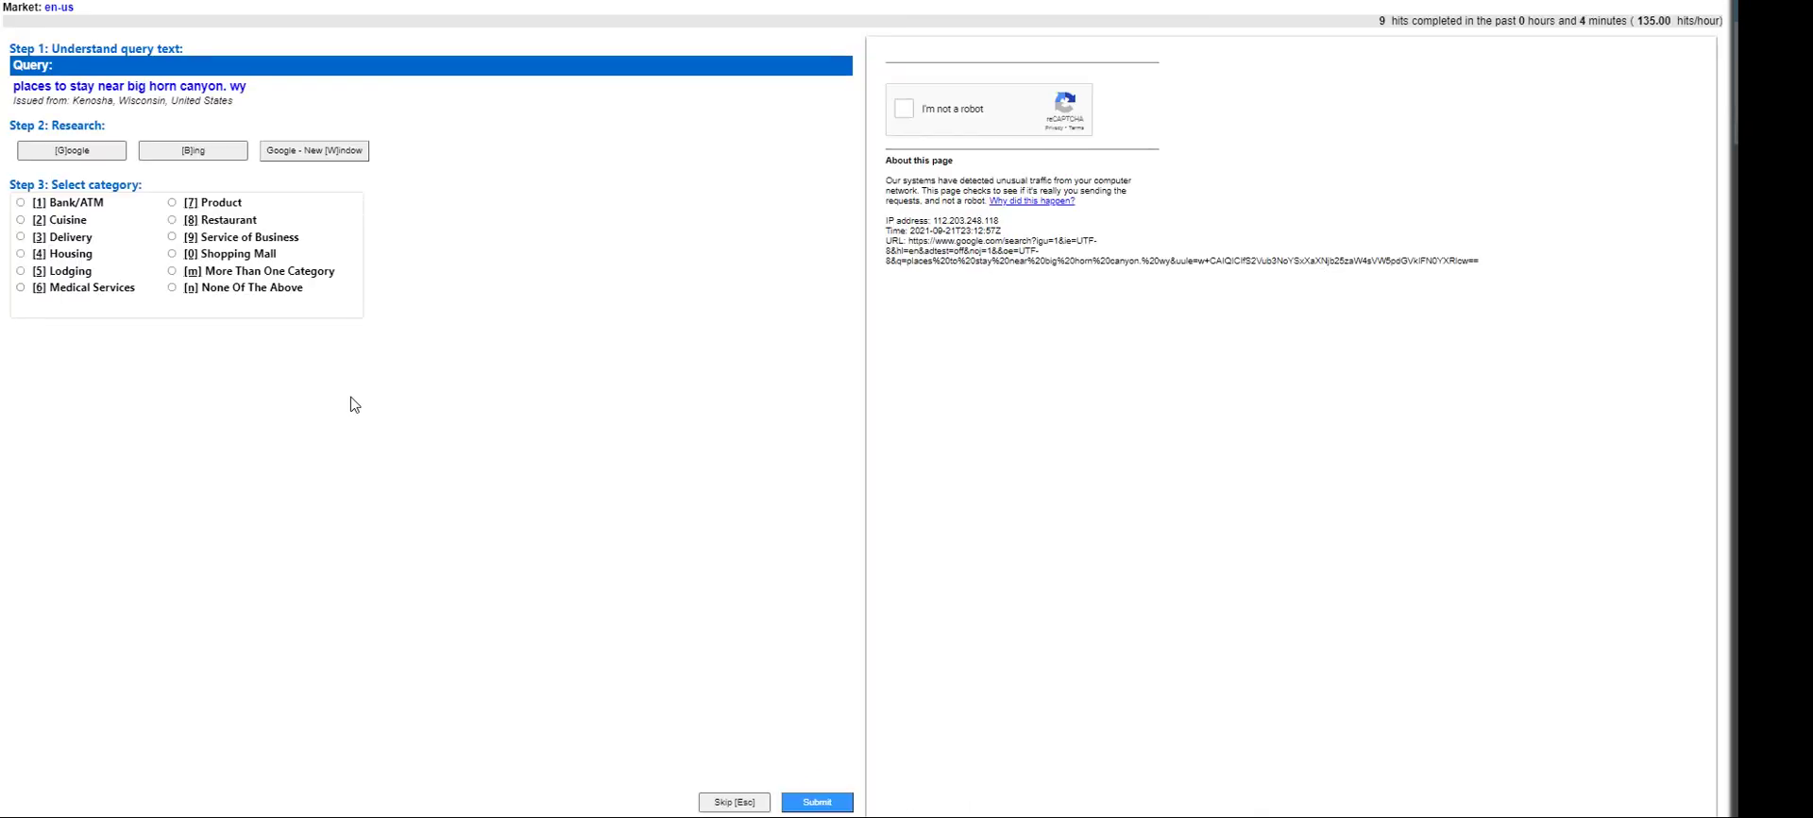
{"action": "left_click", "coordinate": [75, 274]}
{"action": "left_click", "coordinate": [817, 804]}
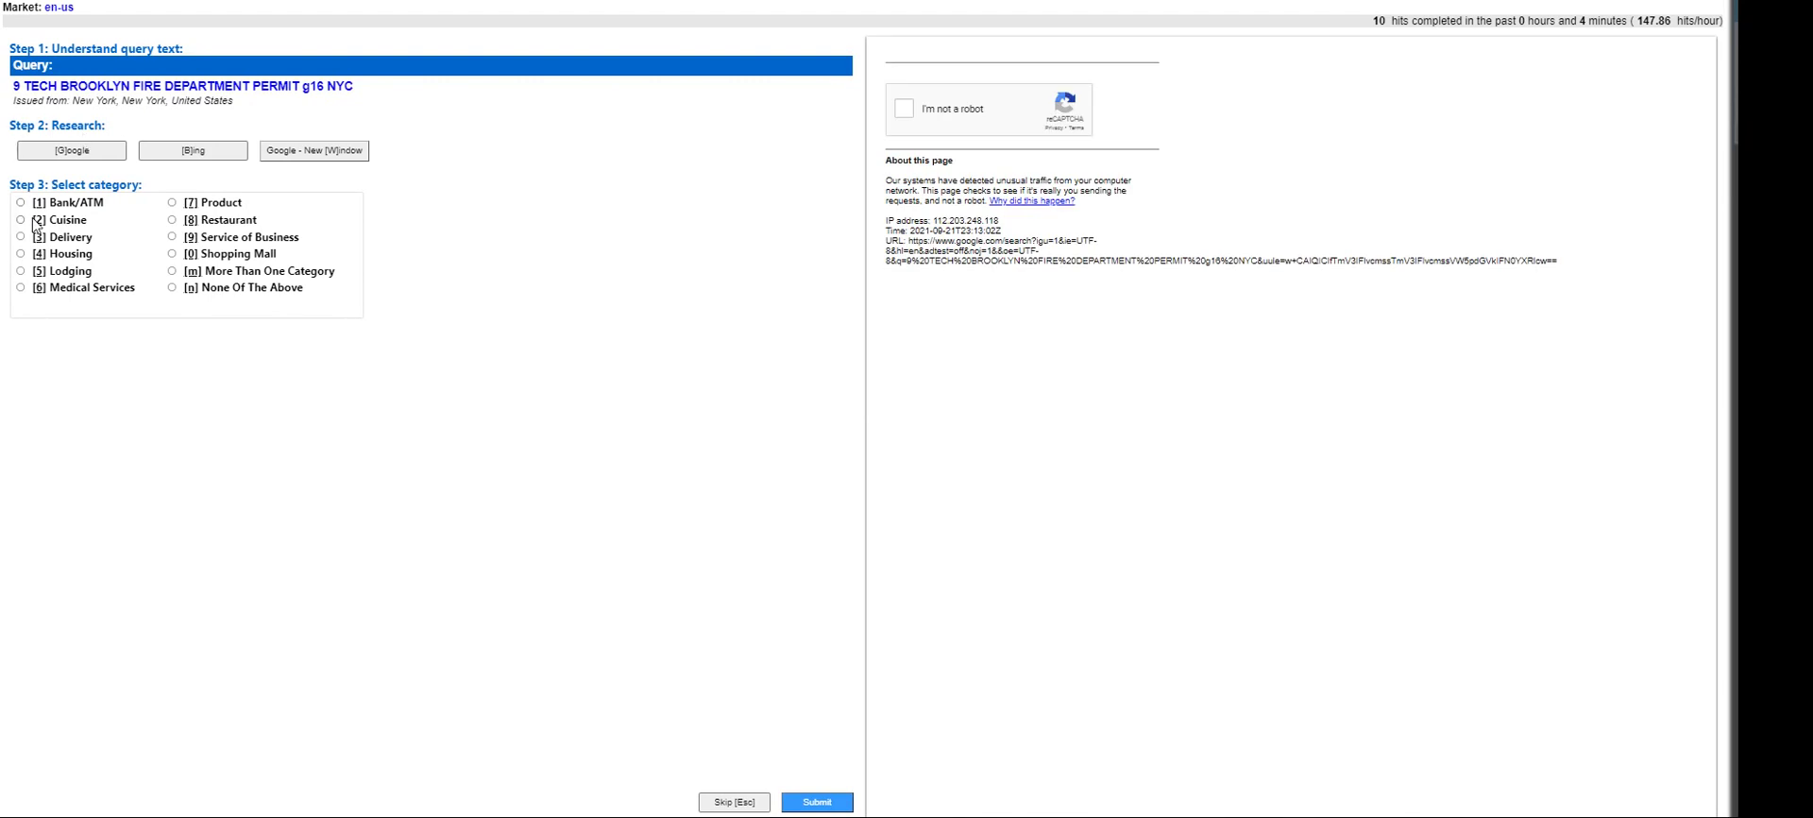
- Submit the Brooklyn fire department permit query as None Of The Above
{"action": "left_click", "coordinate": [248, 289]}
{"action": "left_click", "coordinate": [816, 802]}
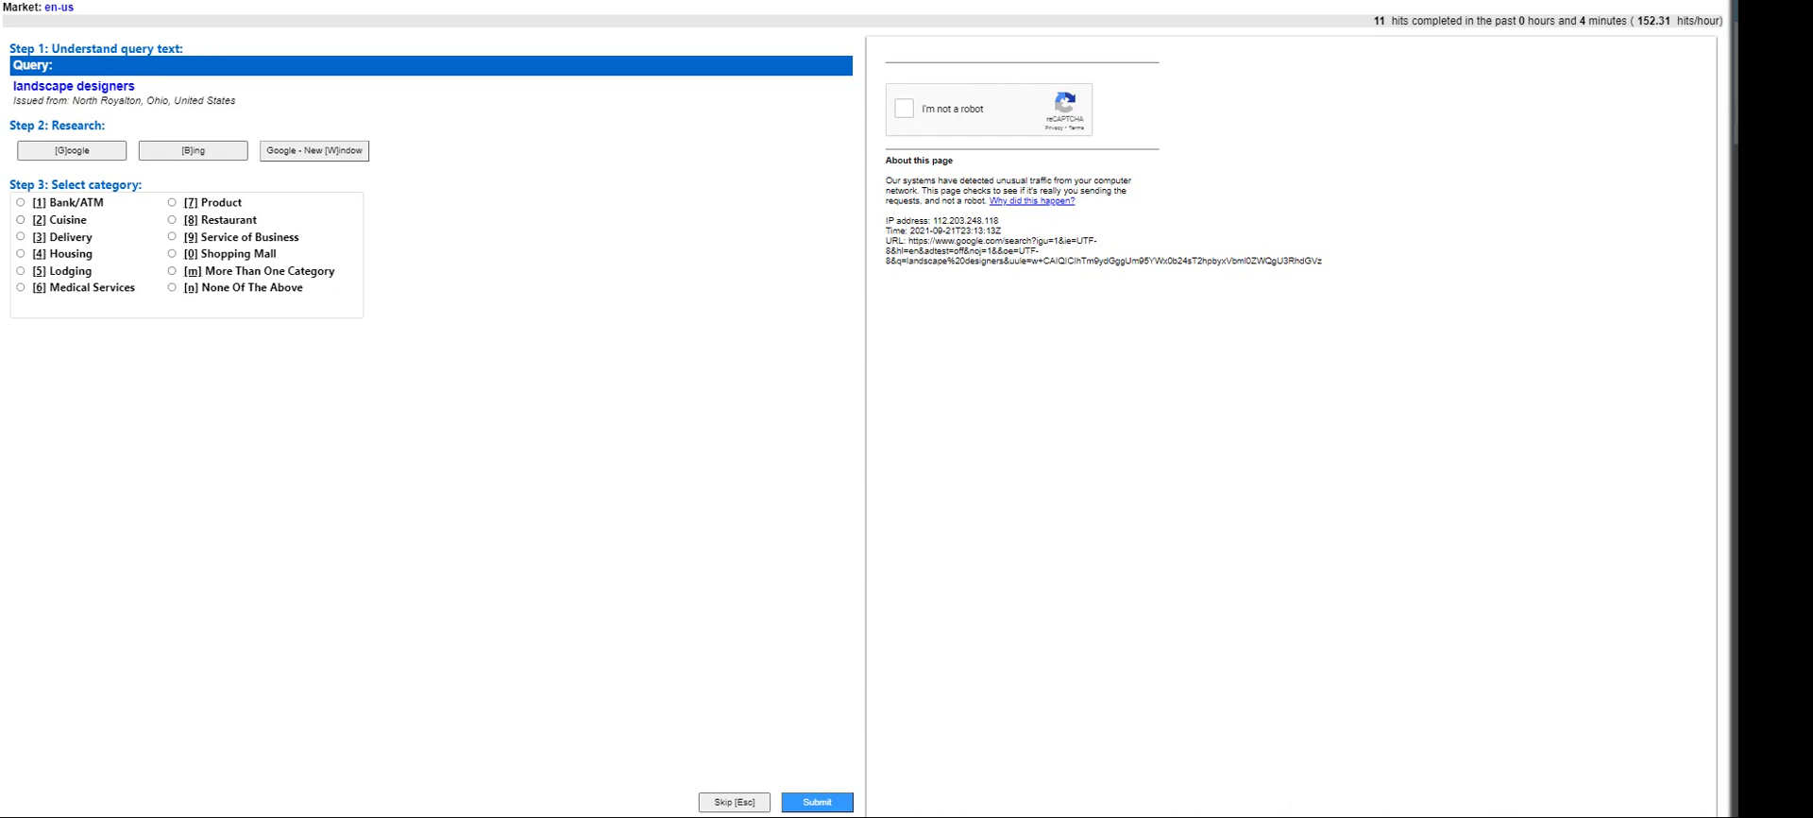
- Examine all pages of the category guideline, especially Services (Non-Medical) and Product, for the landscape designers query, and return to the task
{"action": "key", "text": "alt+Tab"}
{"action": "scroll", "coordinate": [717, 557], "scroll_direction": "down", "scroll_amount": 10}
{"action": "scroll", "coordinate": [750, 563], "scroll_direction": "down", "scroll_amount": 7}
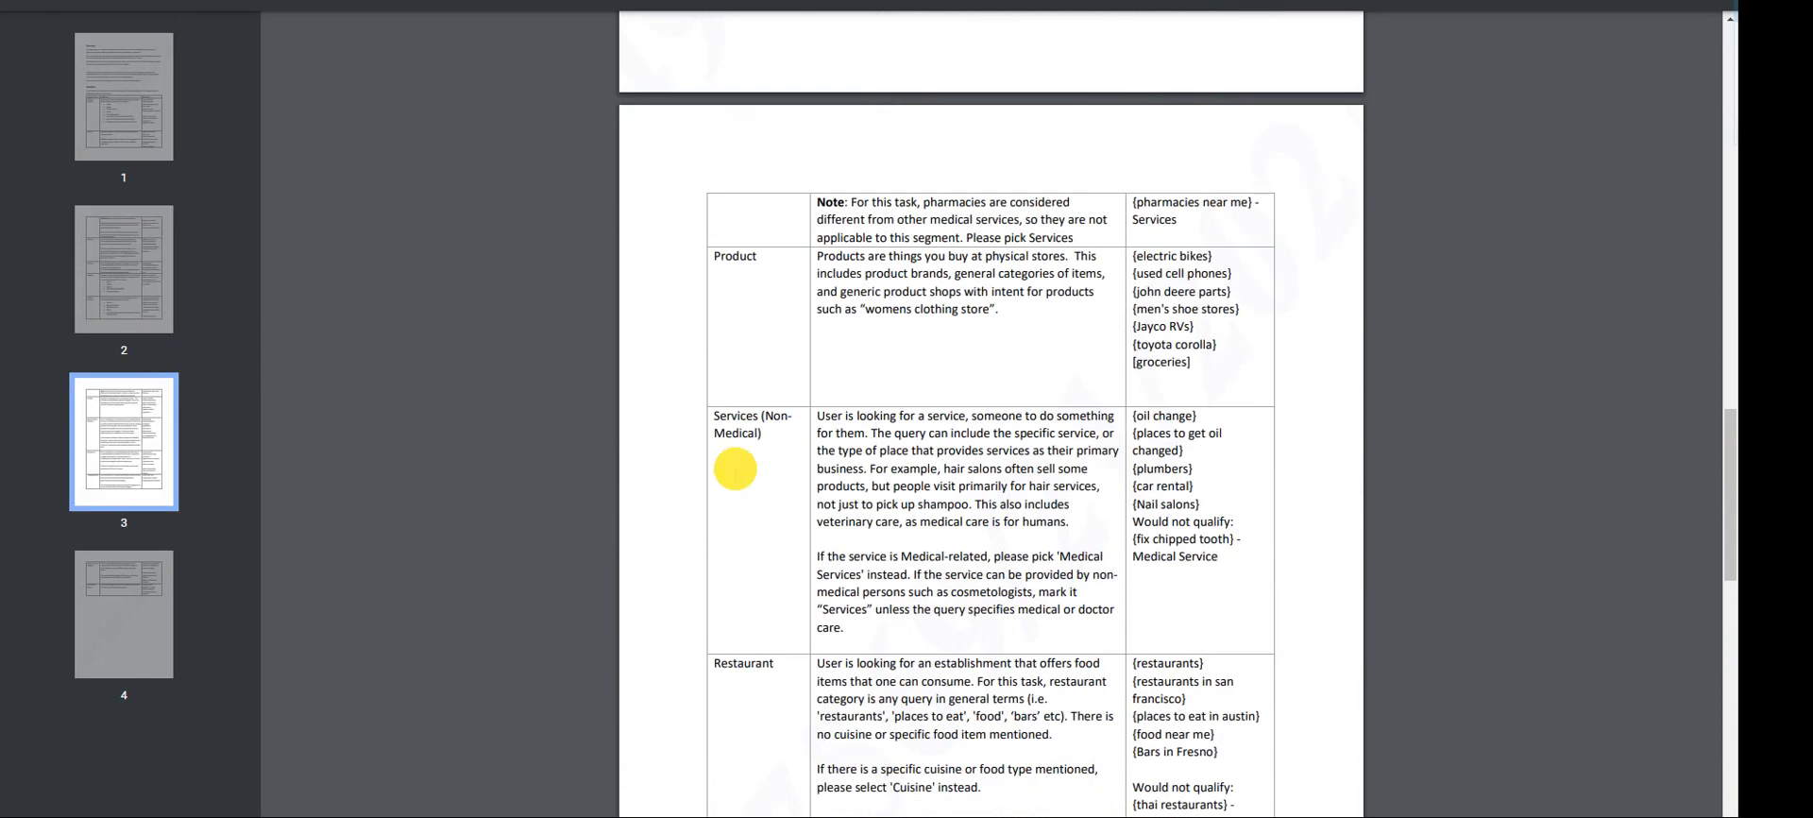
{"action": "scroll", "coordinate": [748, 500], "scroll_direction": "down", "scroll_amount": 8}
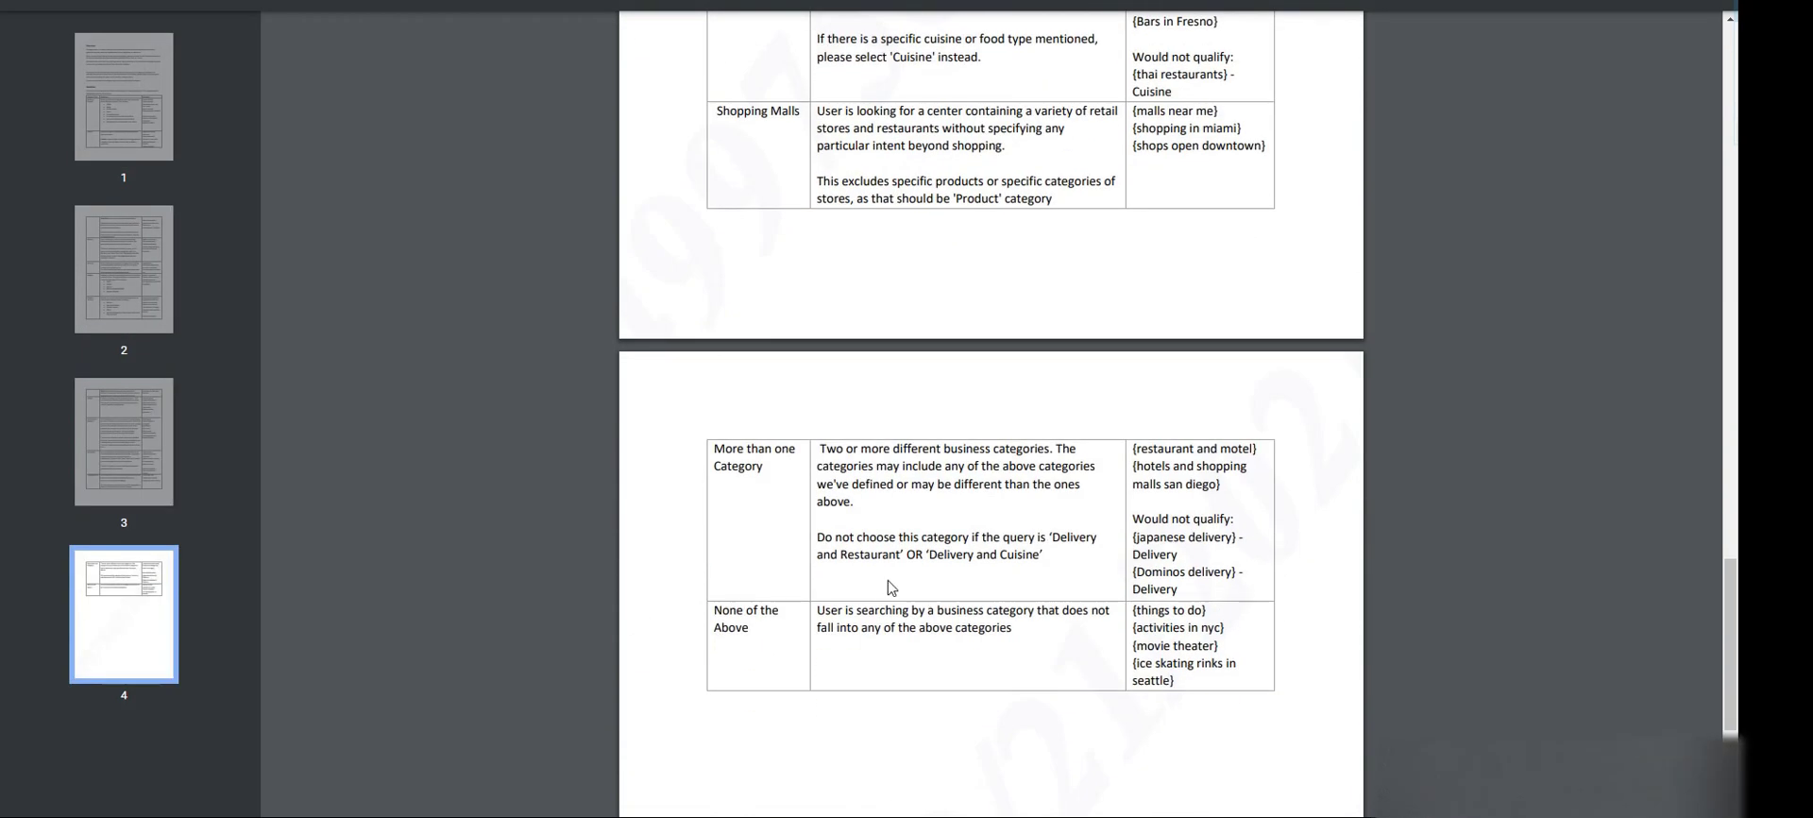
{"action": "scroll", "coordinate": [888, 580], "scroll_direction": "down", "scroll_amount": 3}
{"action": "scroll", "coordinate": [887, 580], "scroll_direction": "up", "scroll_amount": 1}
{"action": "left_click", "coordinate": [103, 494]}
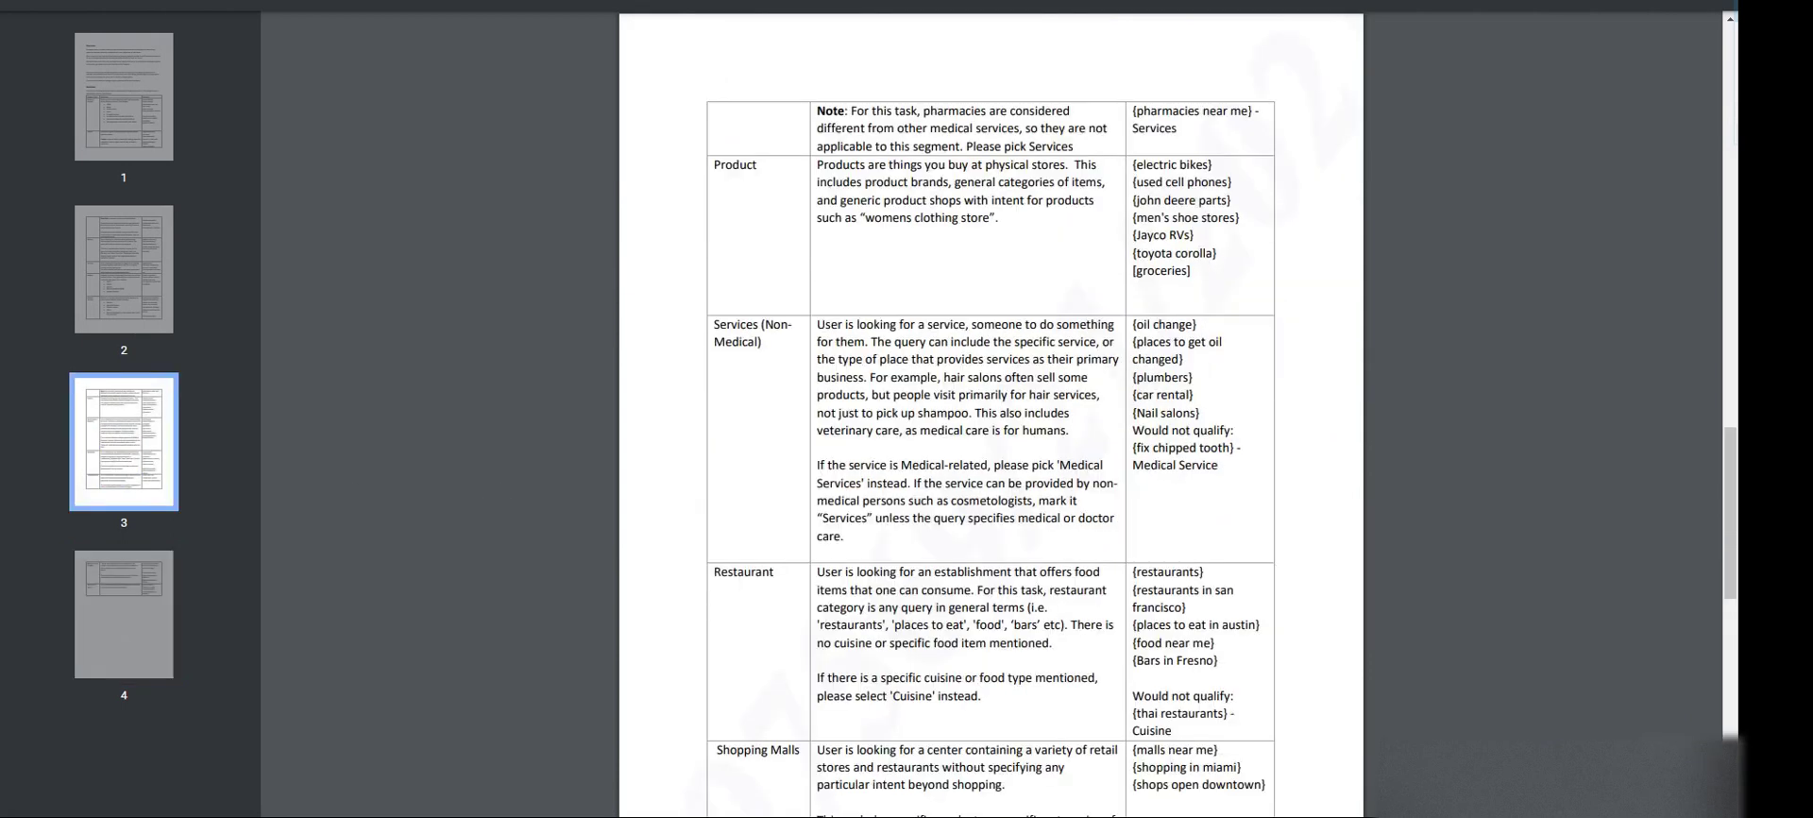
{"action": "left_click", "coordinate": [140, 275]}
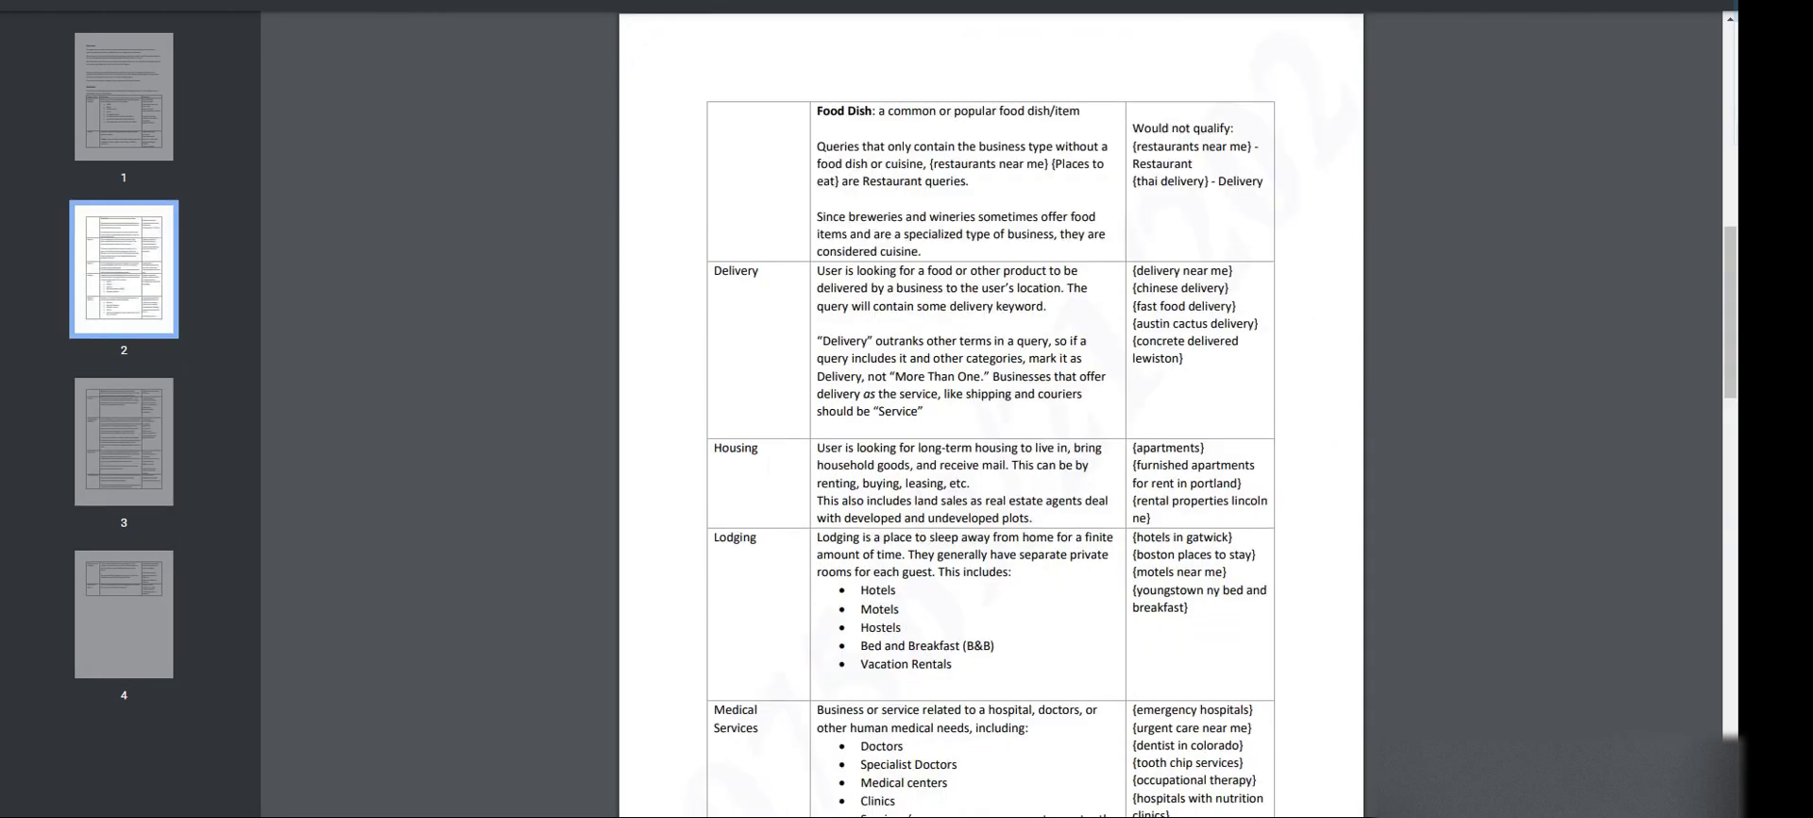
{"action": "scroll", "coordinate": [991, 425], "scroll_direction": "down", "scroll_amount": 5}
{"action": "left_click", "coordinate": [123, 151]}
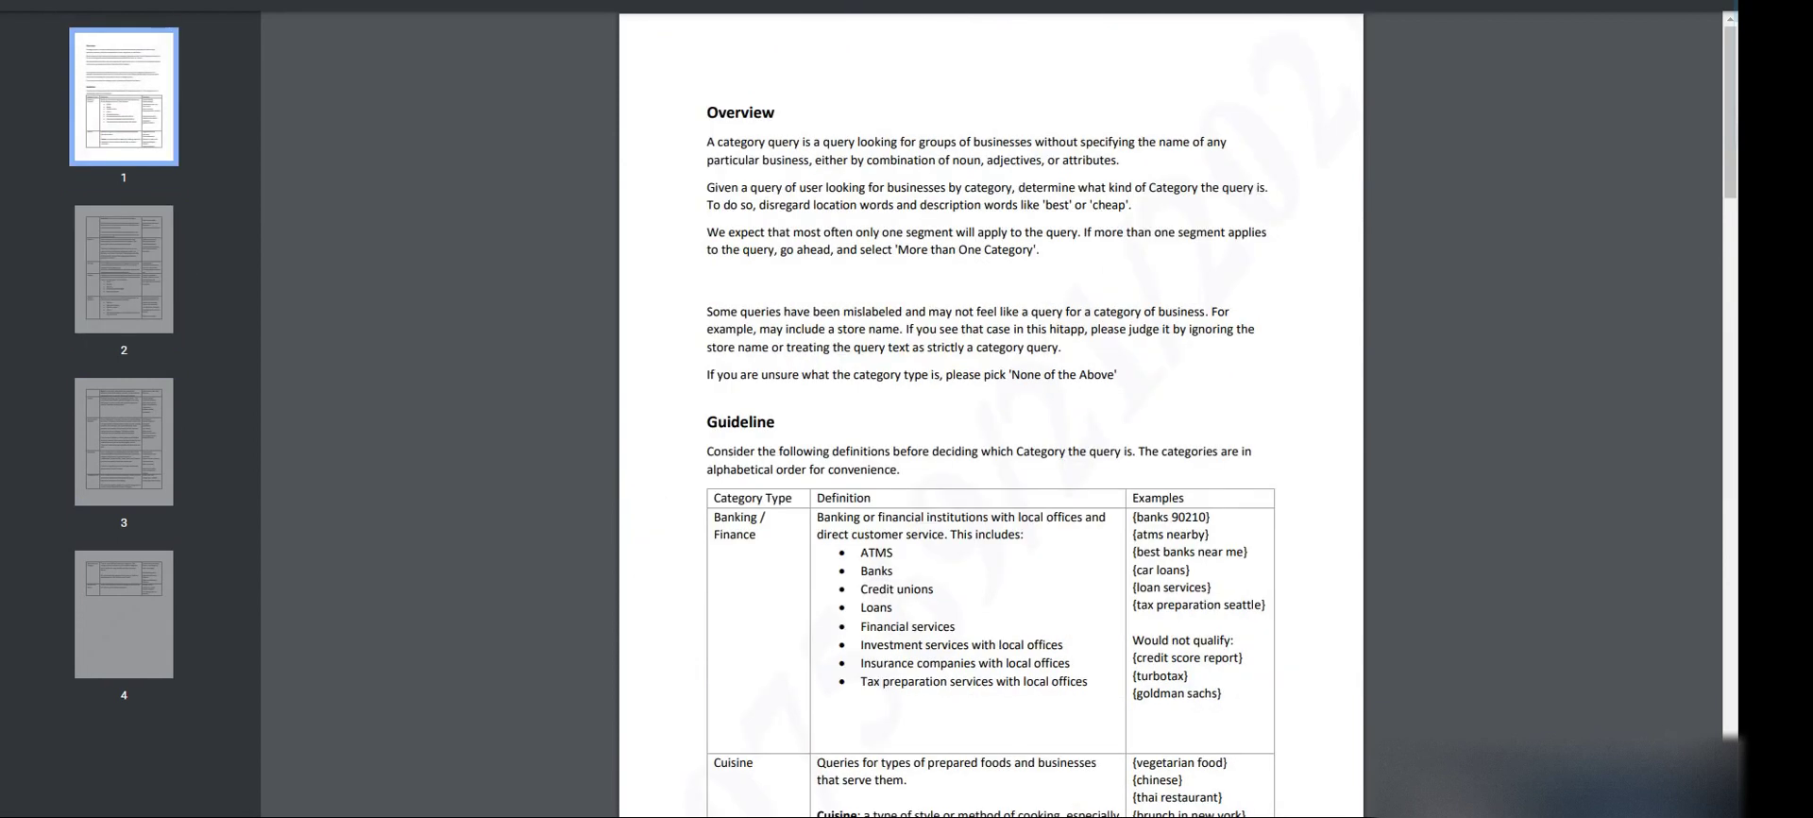
{"action": "scroll", "coordinate": [943, 668], "scroll_direction": "down", "scroll_amount": 12}
{"action": "scroll", "coordinate": [942, 666], "scroll_direction": "down", "scroll_amount": 6}
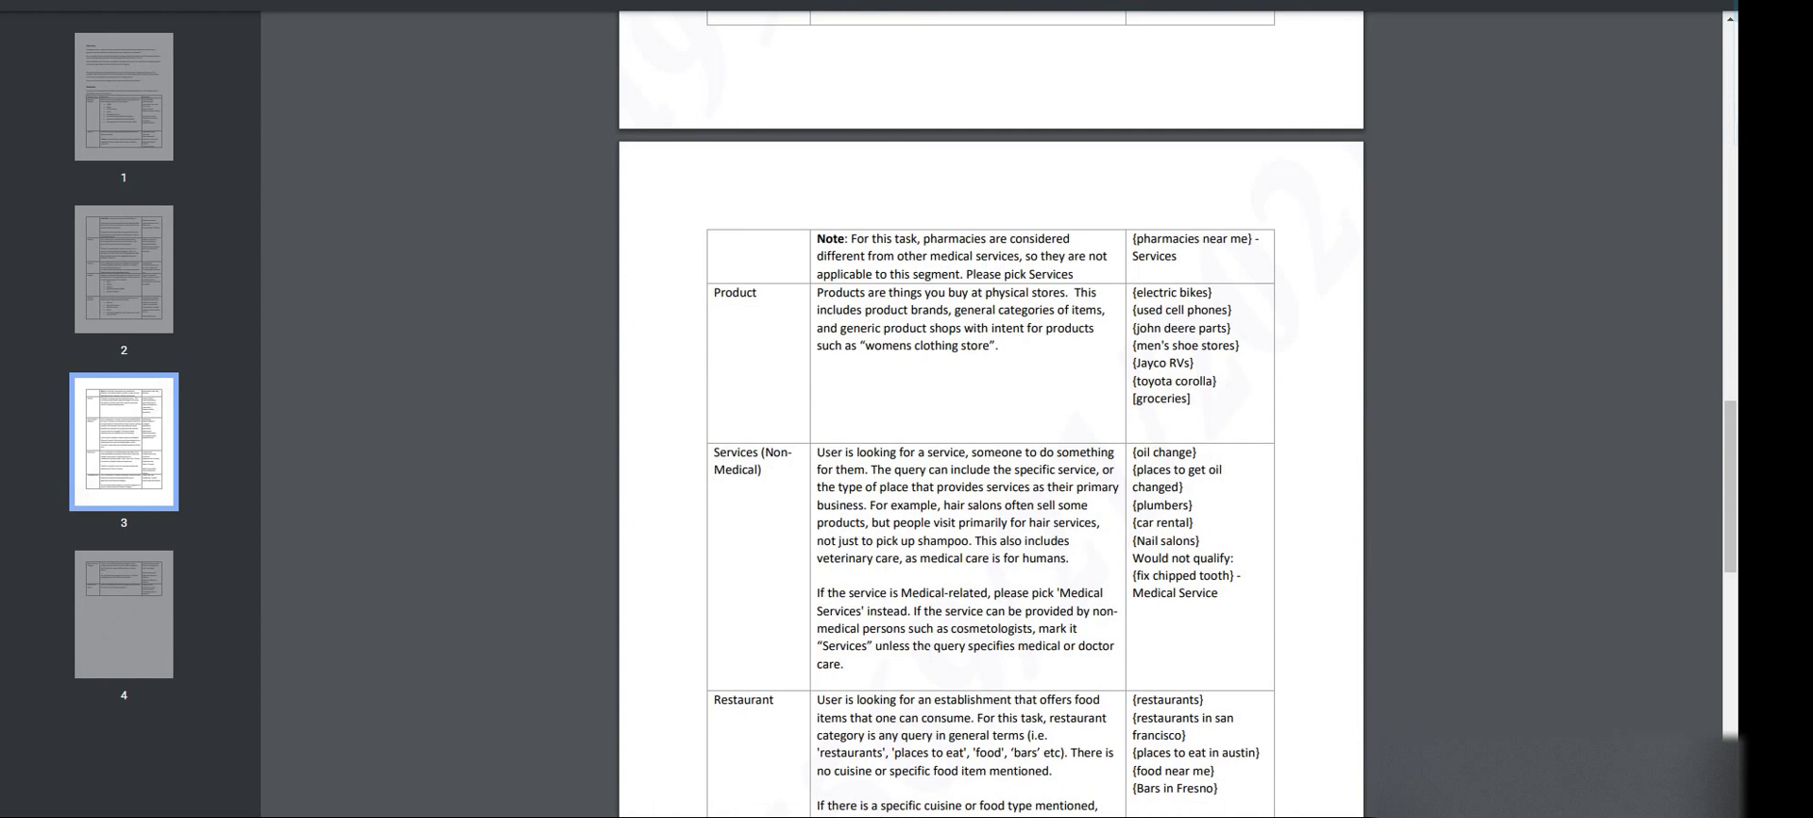
{"action": "scroll", "coordinate": [991, 414], "scroll_direction": "down", "scroll_amount": 8}
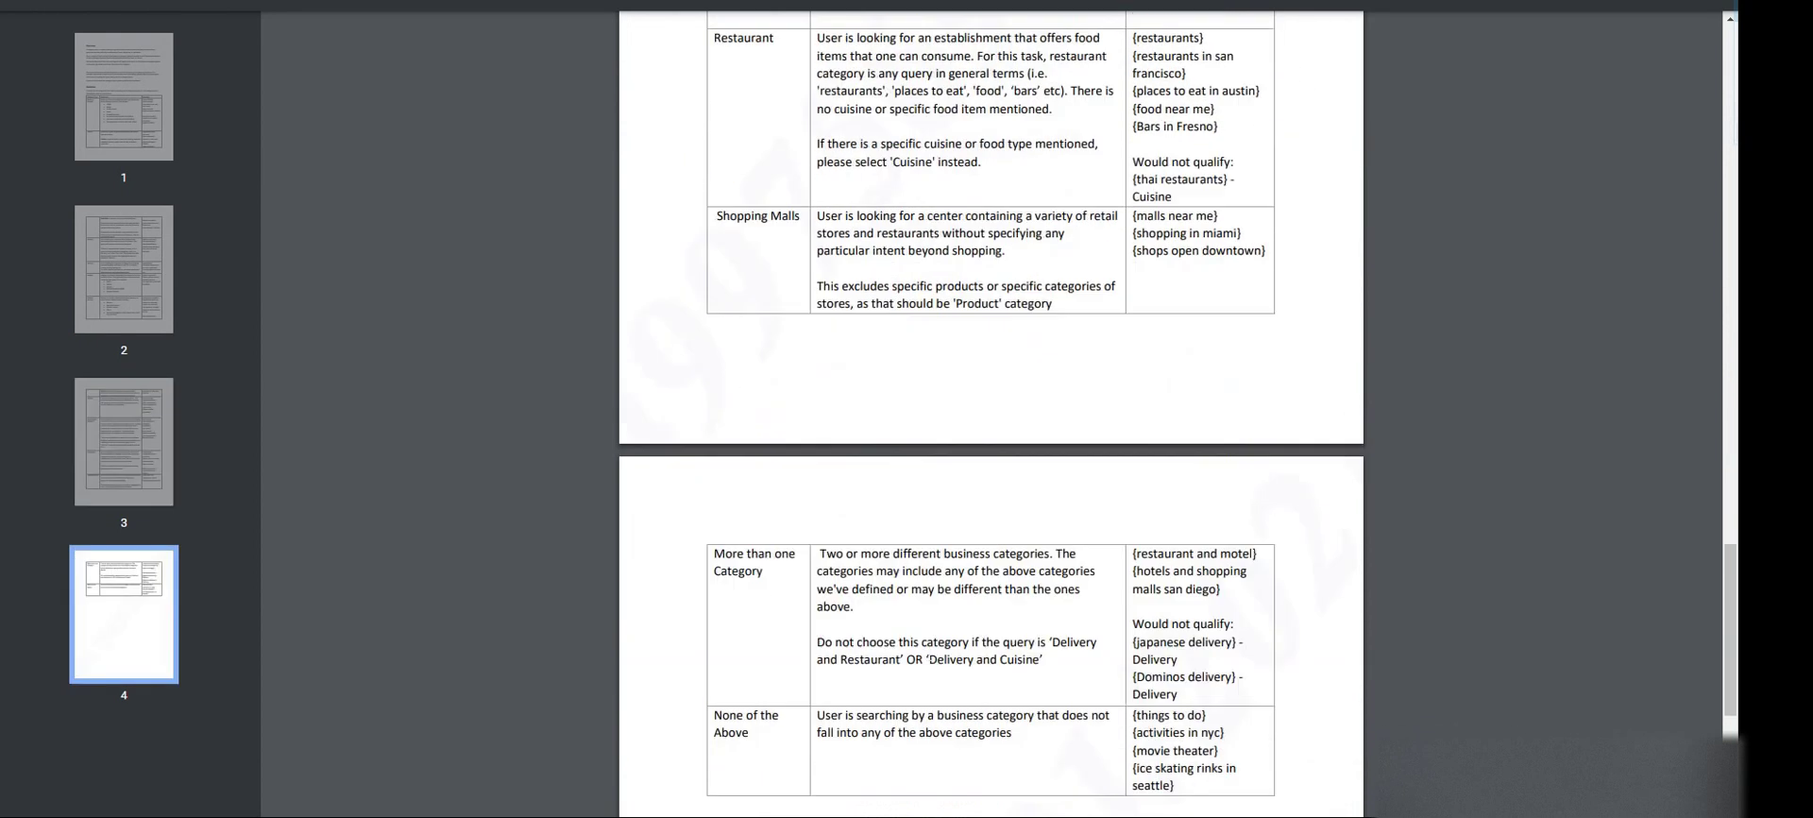
{"action": "scroll", "coordinate": [920, 623], "scroll_direction": "down", "scroll_amount": 2}
{"action": "scroll", "coordinate": [878, 604], "scroll_direction": "up", "scroll_amount": 10}
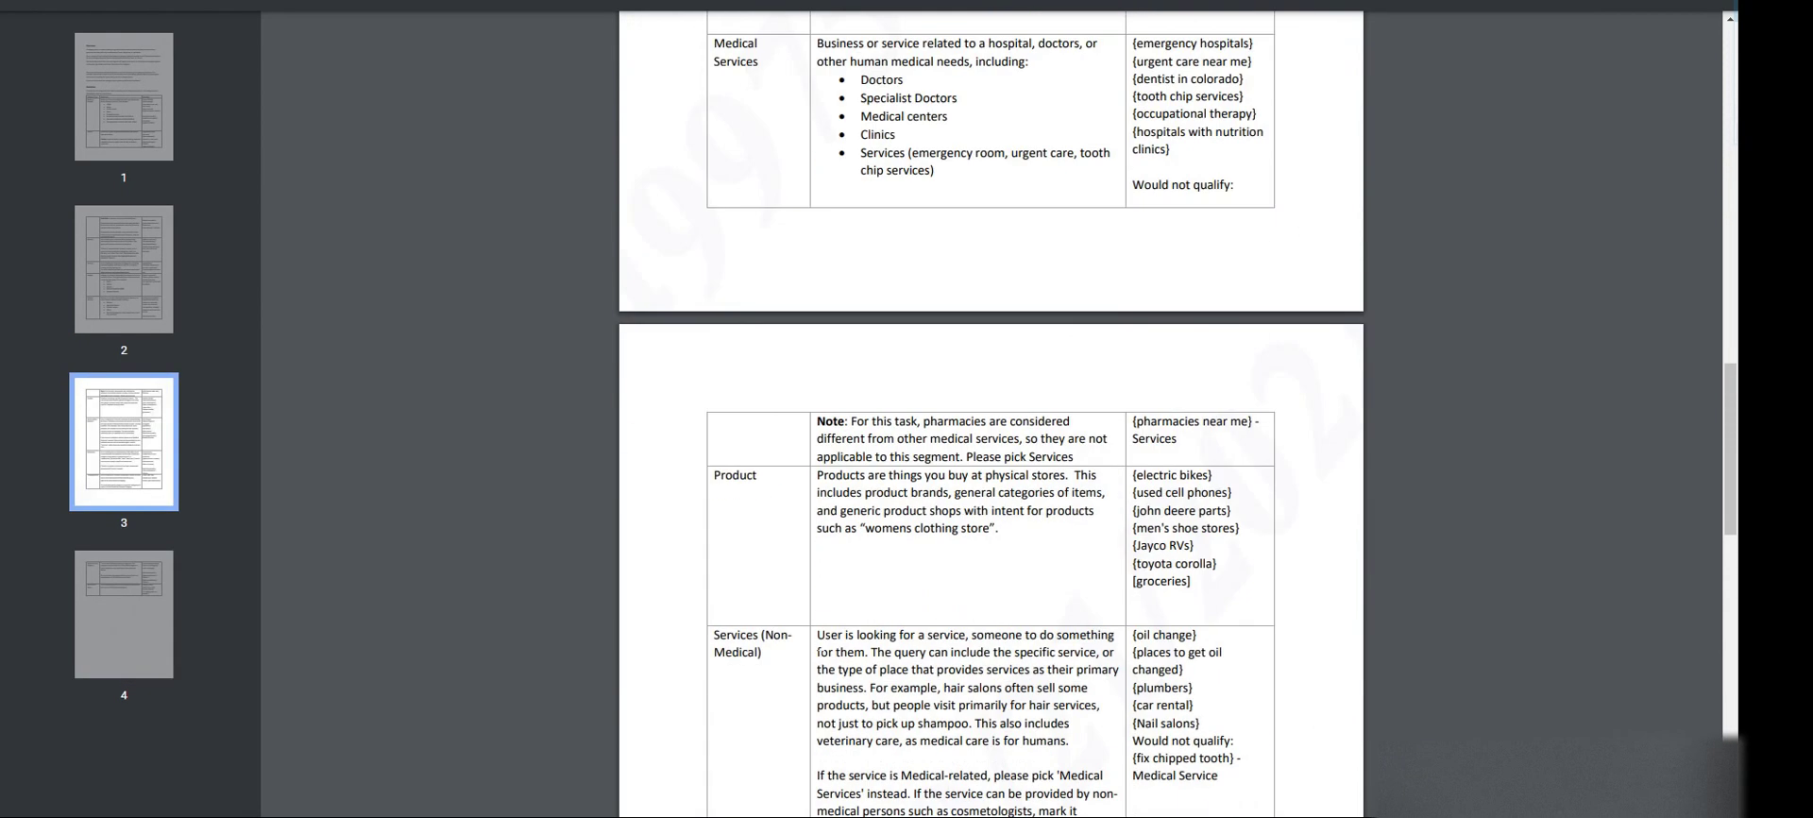
{"action": "scroll", "coordinate": [784, 567], "scroll_direction": "down", "scroll_amount": 1}
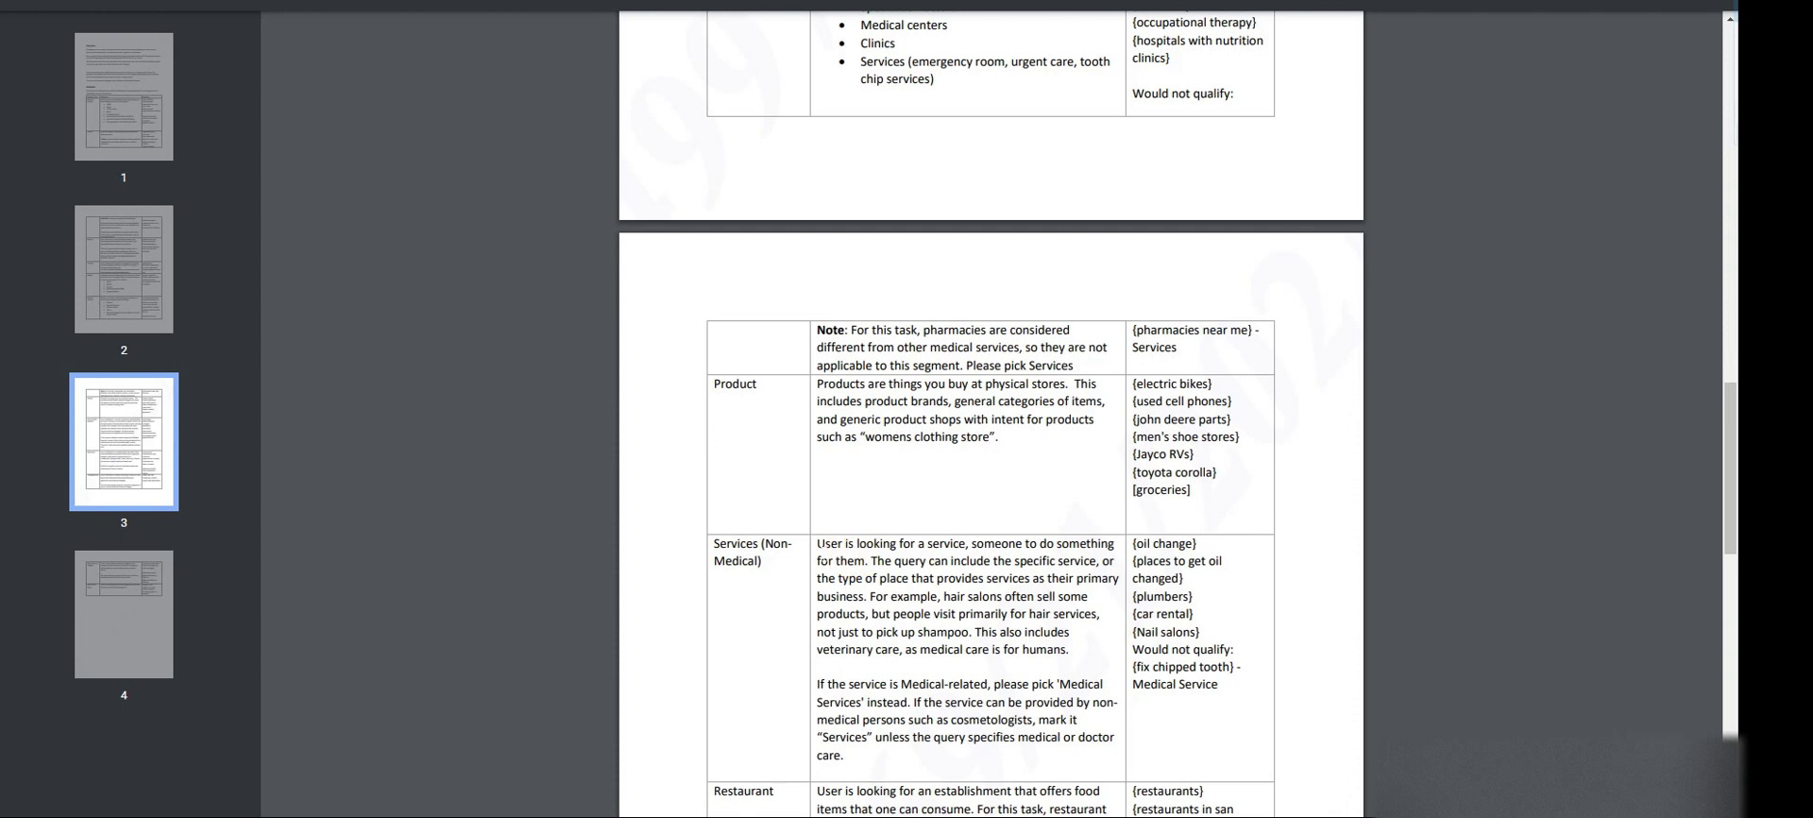
{"action": "key", "text": "alt+Tab"}
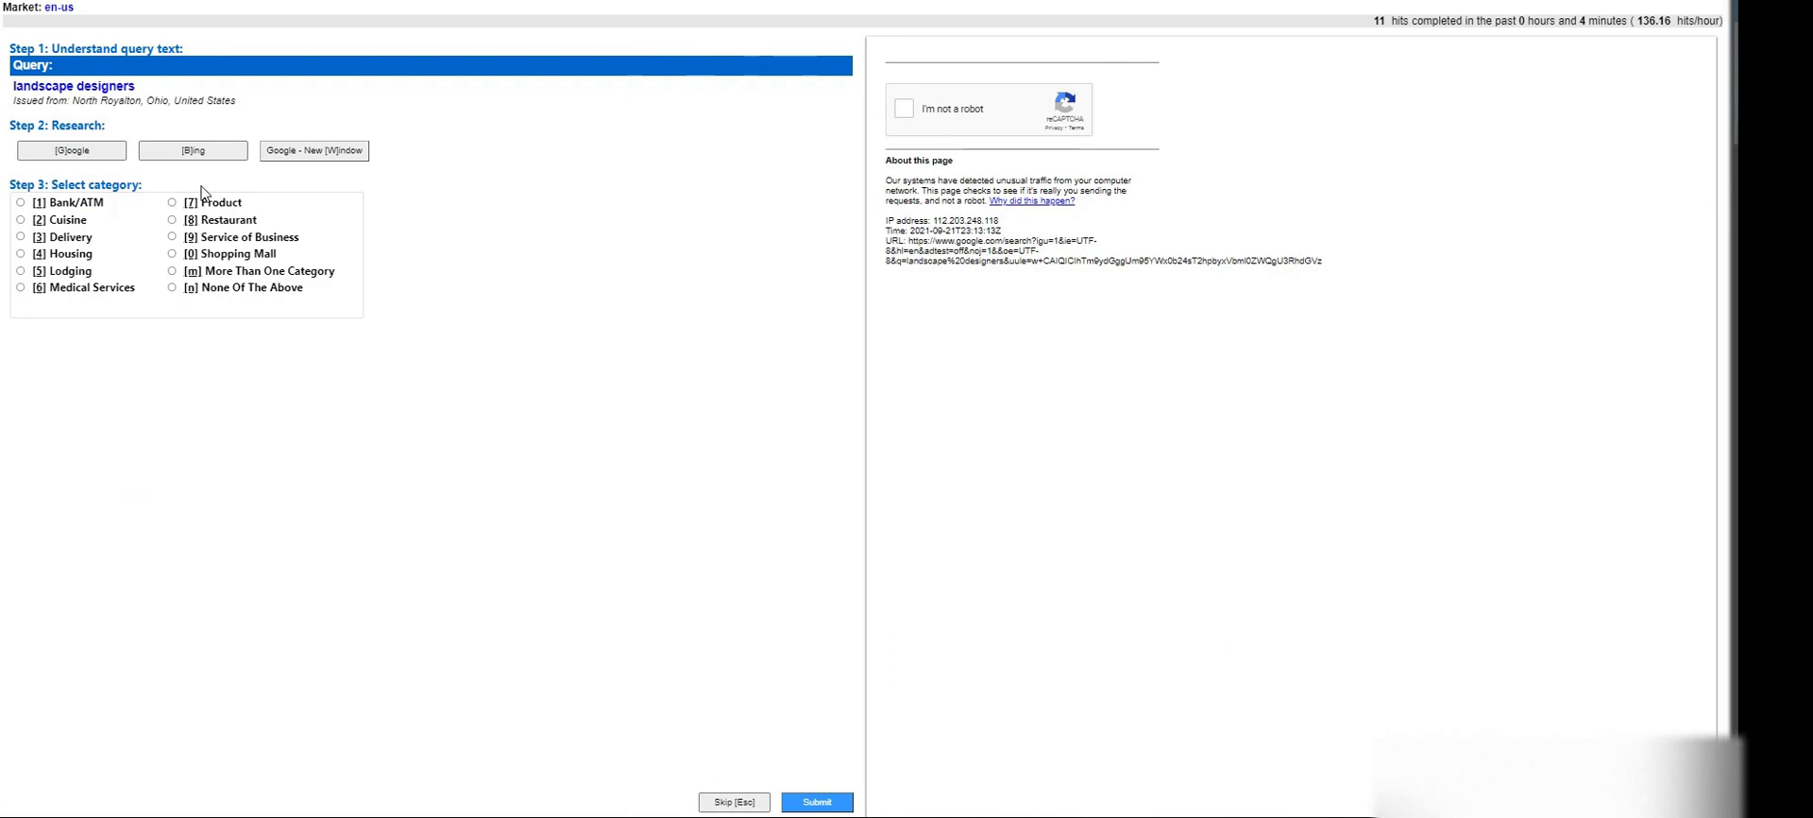
- Submit the landscape designers query as Service of Business, and the Adirondack cabins query as Lodging after researching it on Bing
{"action": "left_click", "coordinate": [172, 236]}
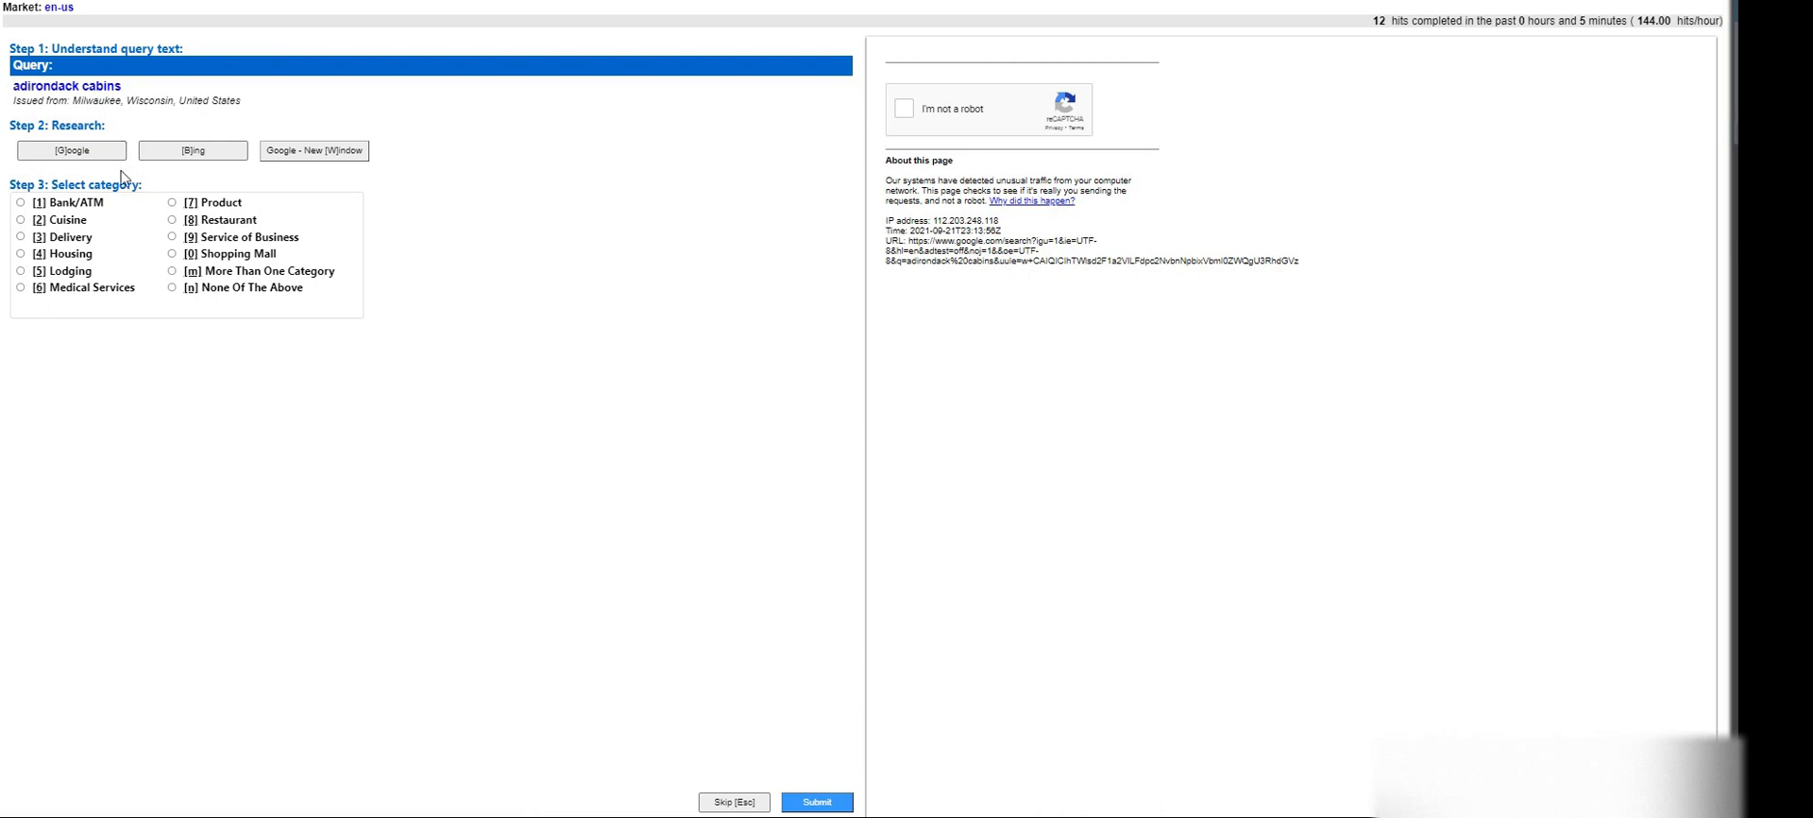
{"action": "left_click", "coordinate": [71, 155]}
{"action": "left_click", "coordinate": [217, 155]}
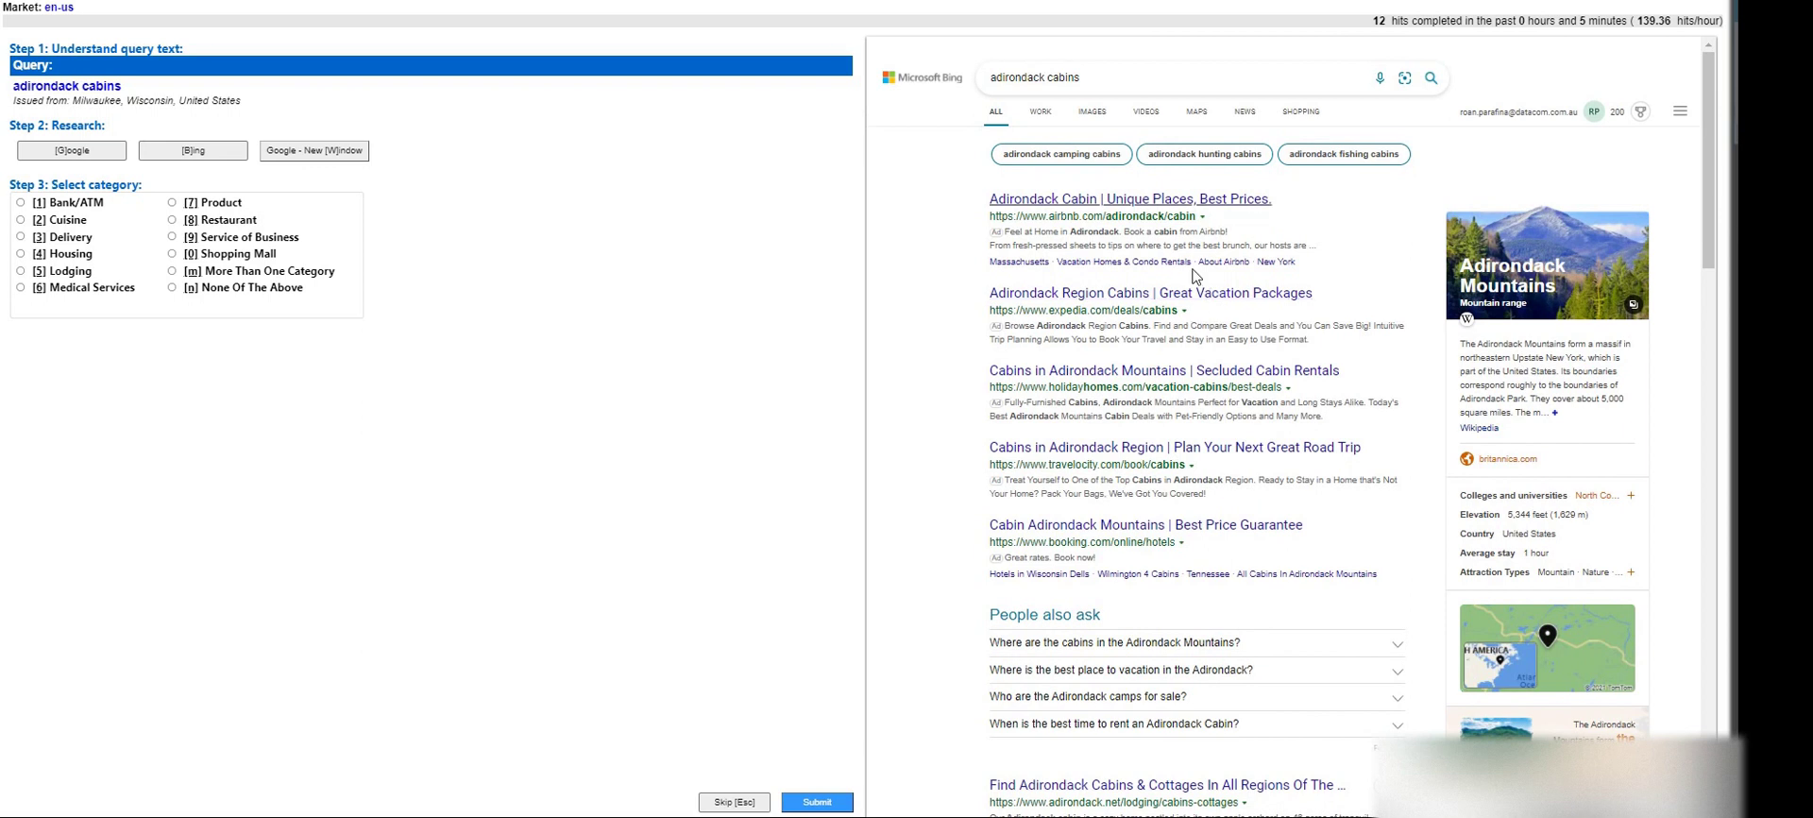
{"action": "left_click", "coordinate": [64, 272]}
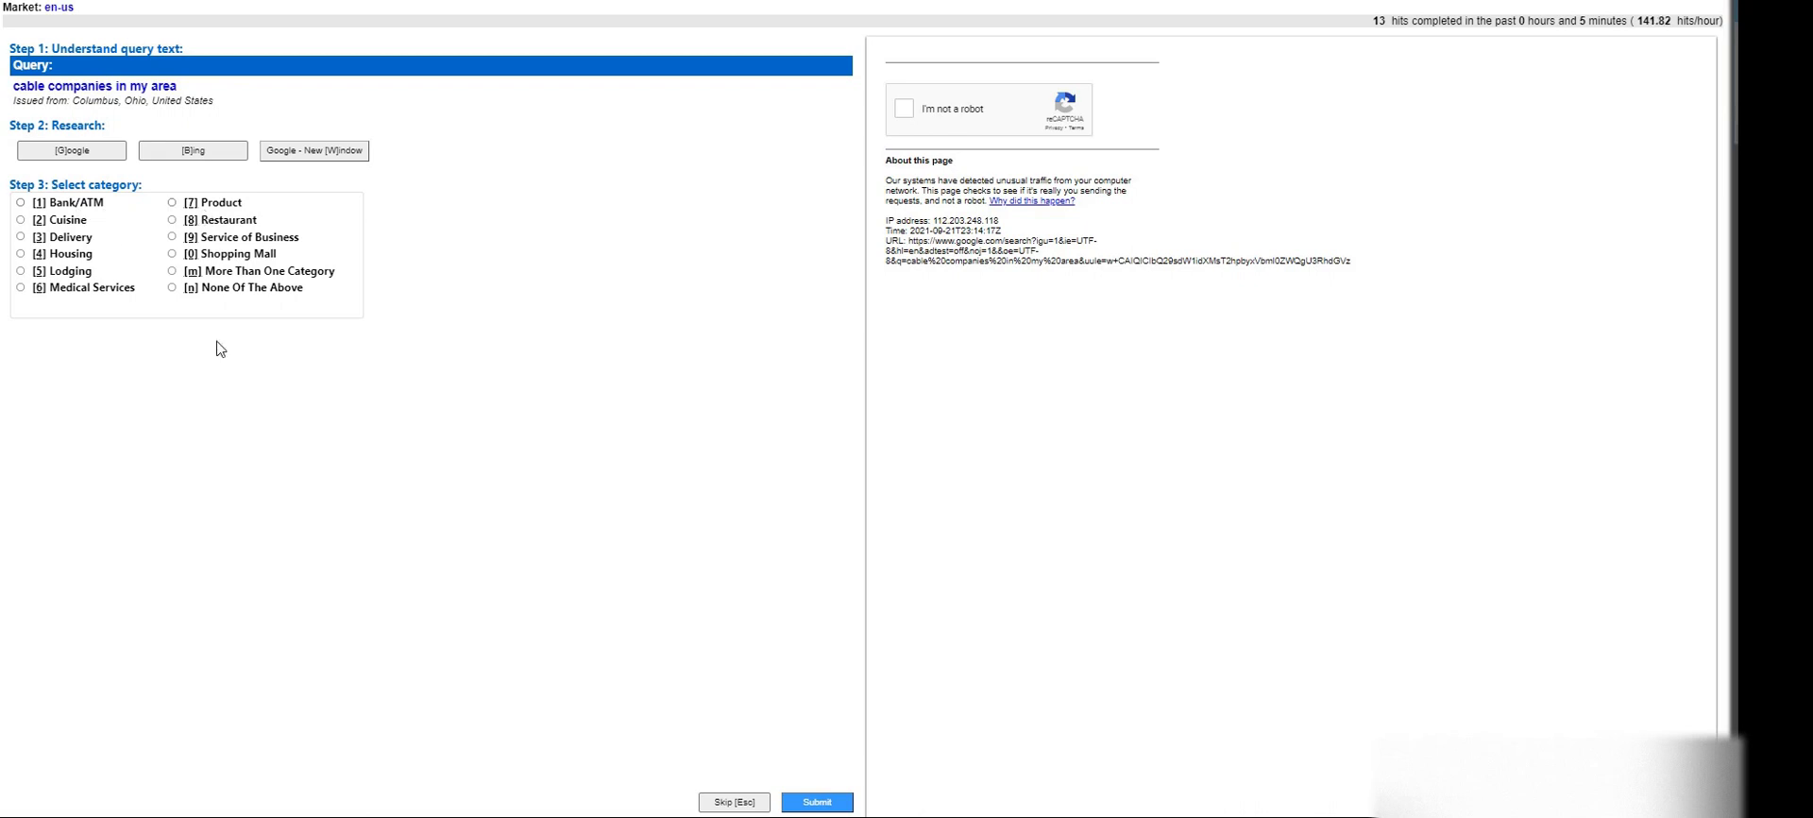
- Submit the cable companies query as None Of The Above and the Blue Back Square restaurants query as Restaurant
{"action": "left_click", "coordinate": [220, 288]}
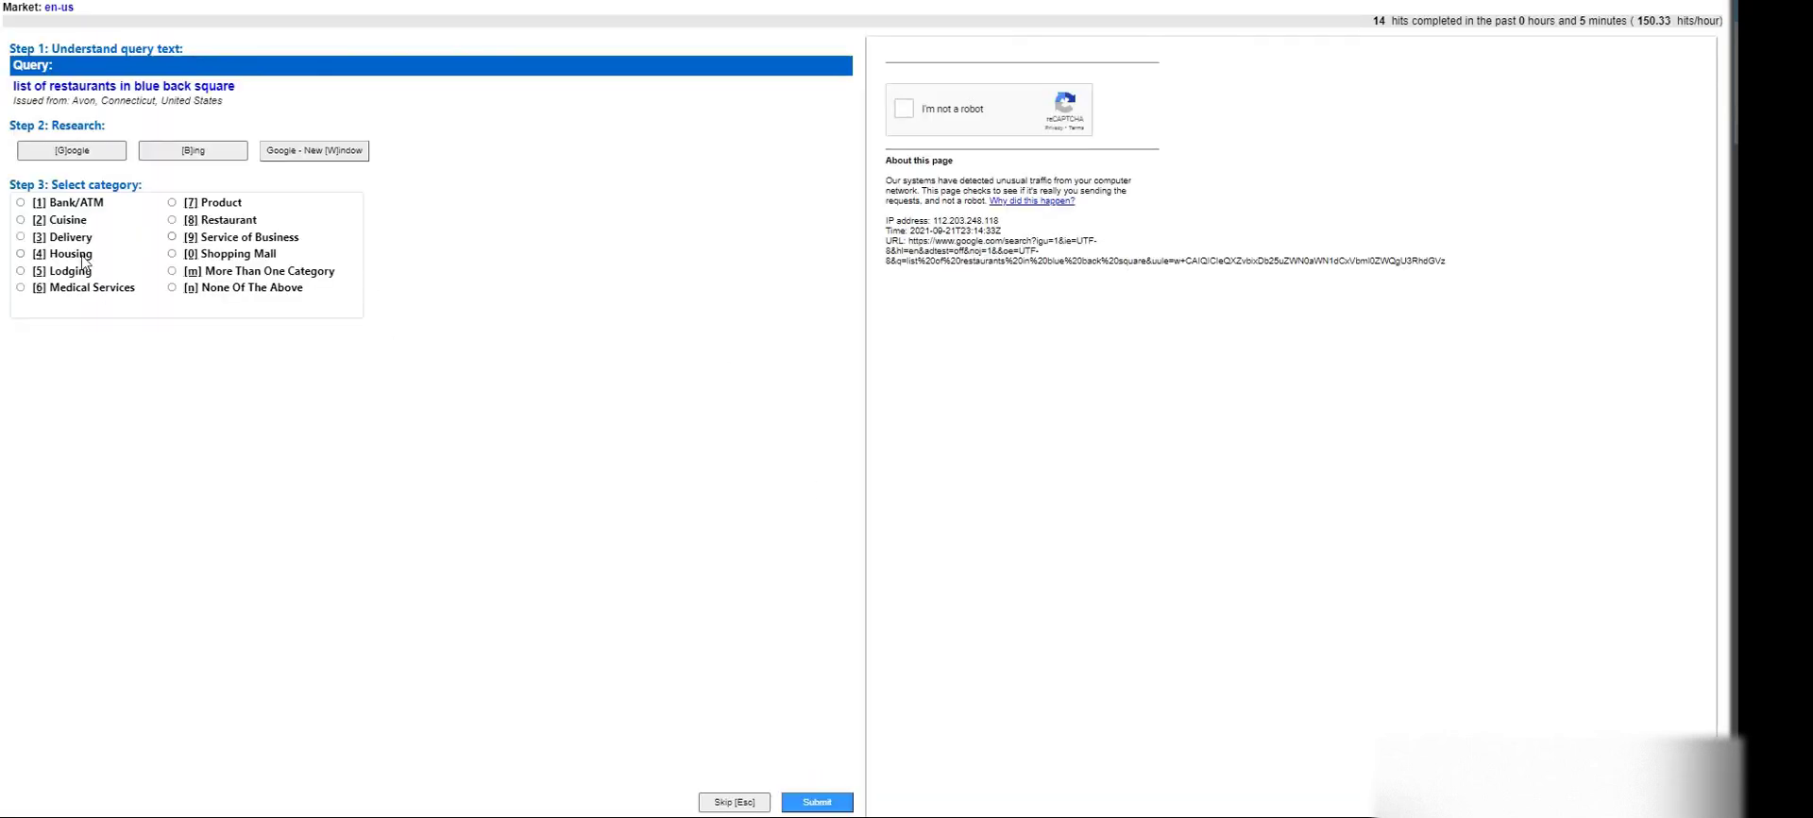
{"action": "left_click", "coordinate": [61, 255]}
{"action": "left_click", "coordinate": [243, 221]}
{"action": "left_click", "coordinate": [820, 793]}
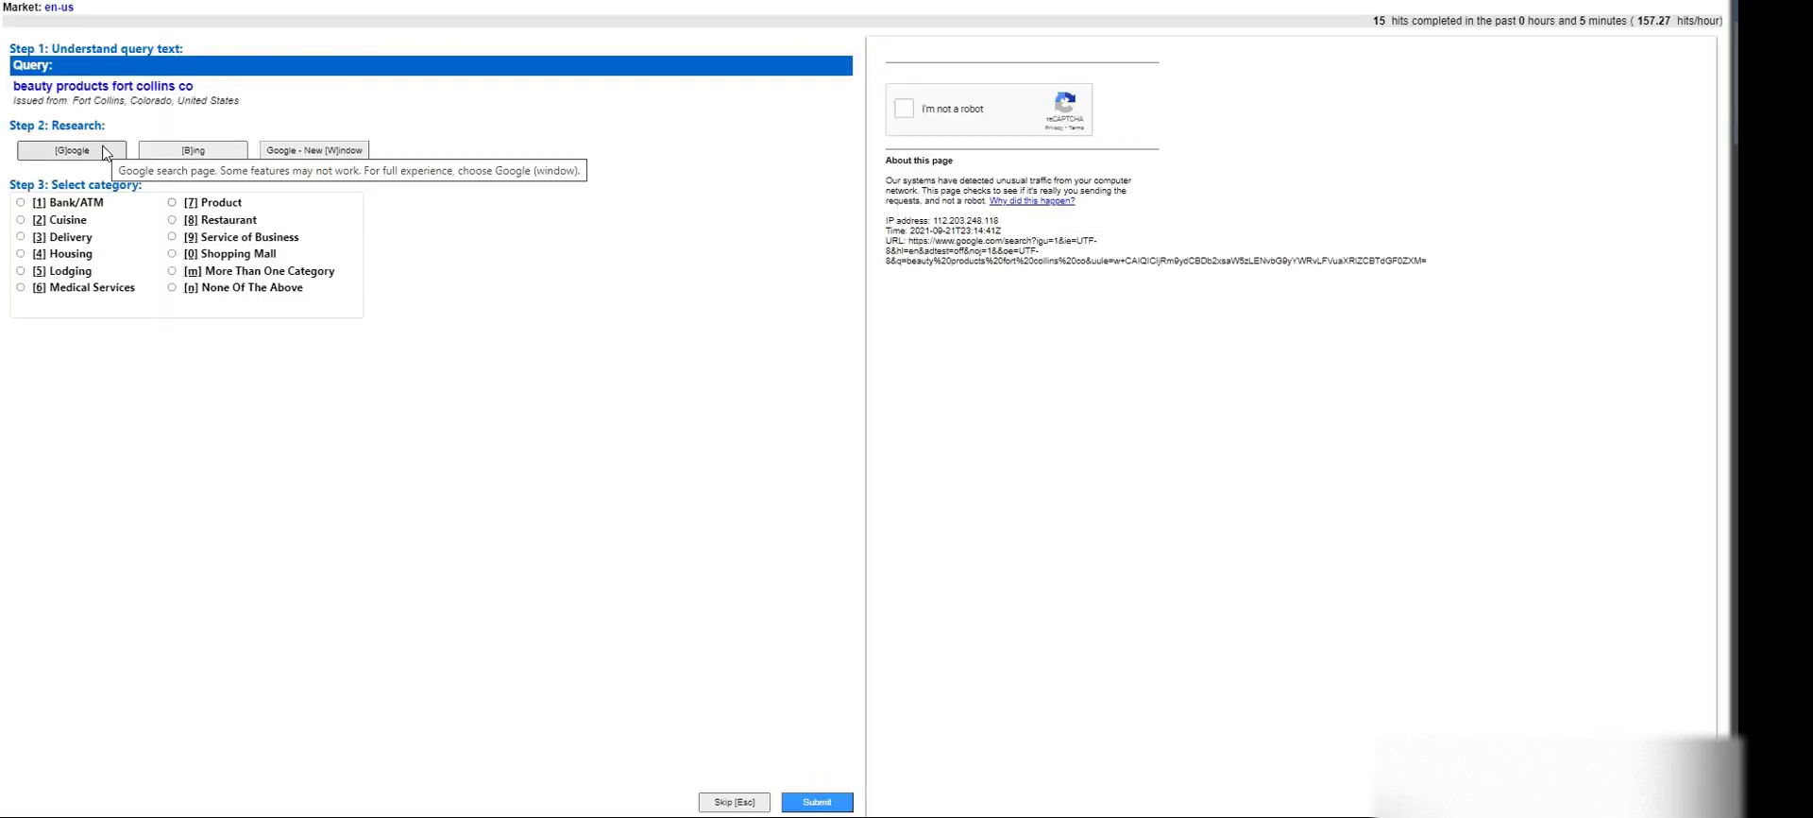
- Submit the Fort Collins beauty products query as Product and the tobacco shop query as None Of The Above
{"action": "left_click", "coordinate": [218, 211]}
{"action": "left_click", "coordinate": [817, 802]}
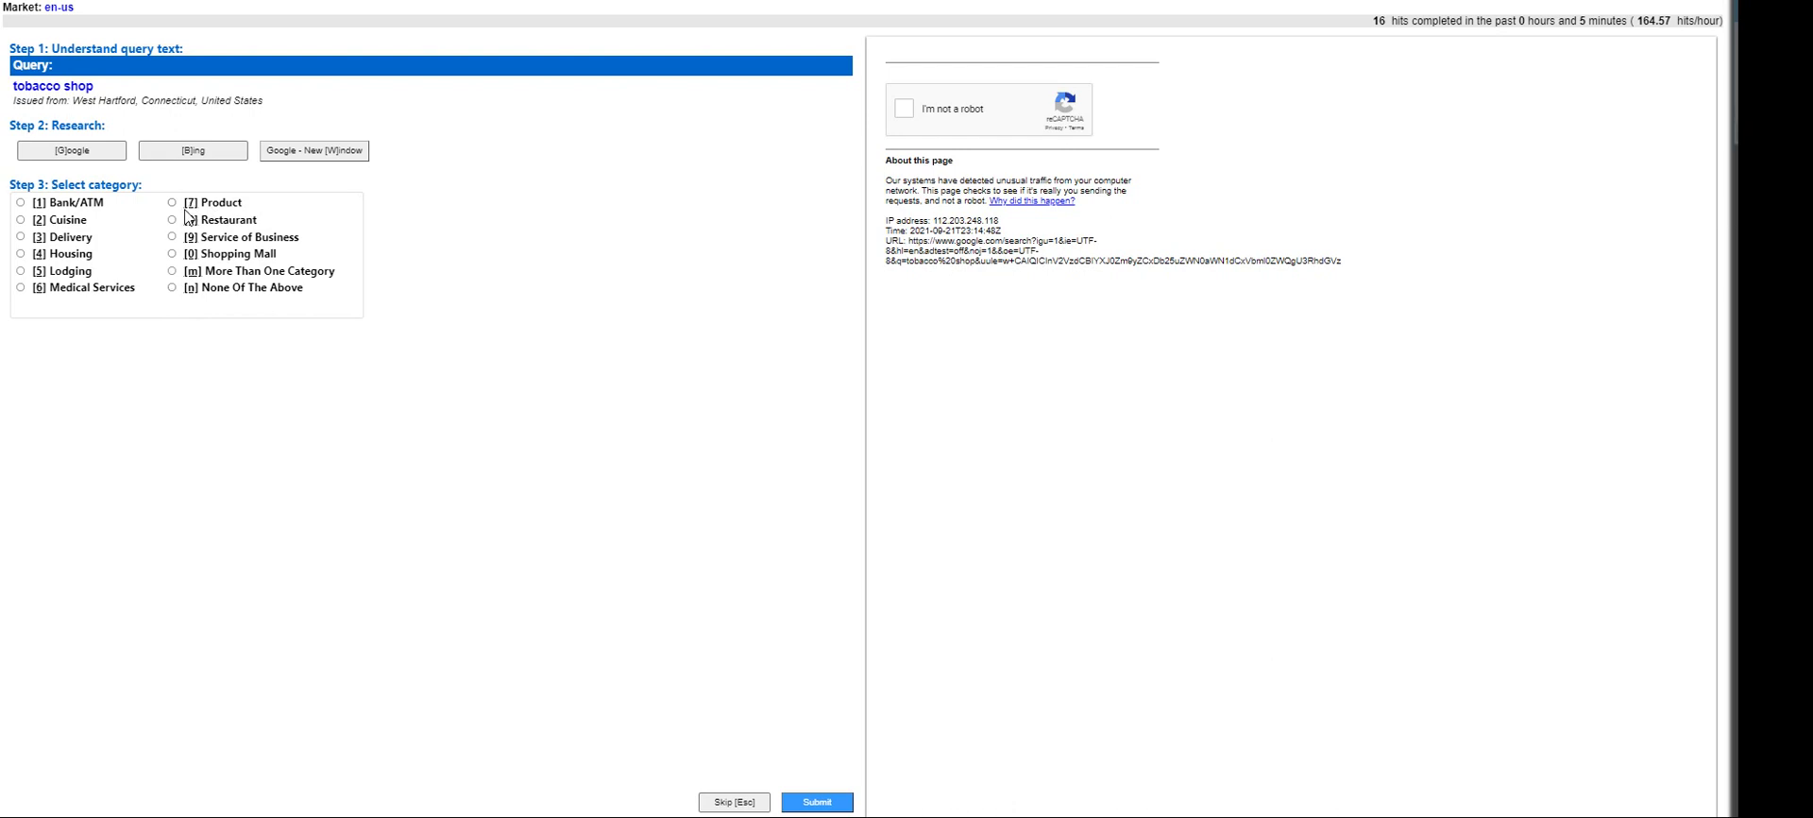
{"action": "left_click", "coordinate": [257, 291]}
{"action": "left_click", "coordinate": [817, 803]}
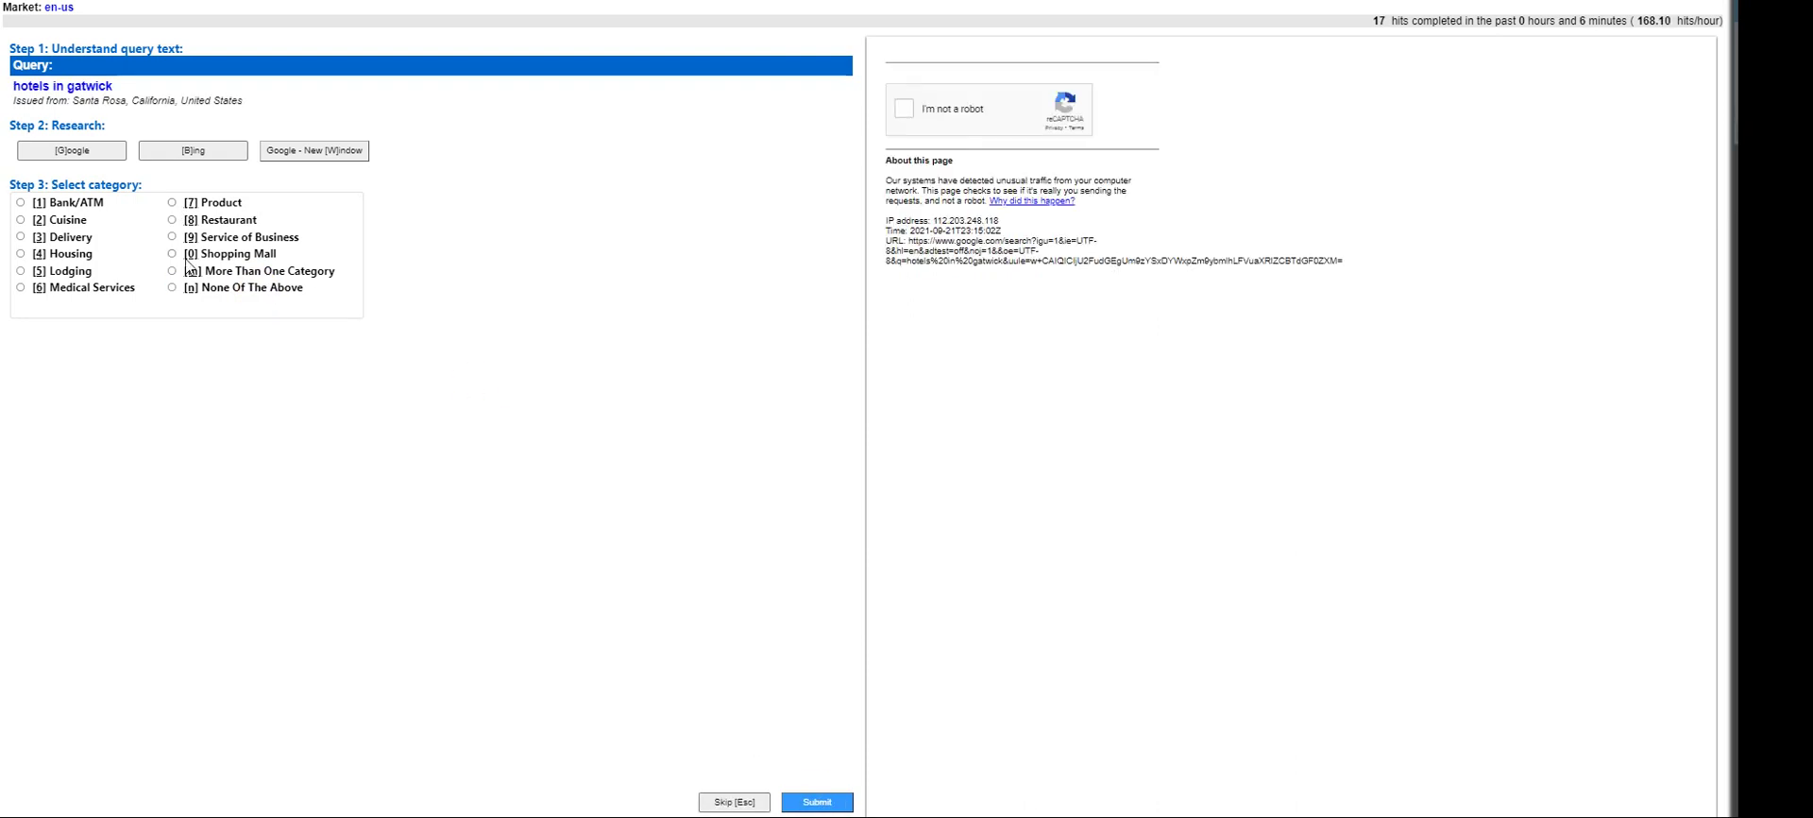
- Submit the "hotels in gatwick" query as Lodging
{"action": "left_click", "coordinate": [57, 272]}
{"action": "left_click", "coordinate": [835, 804]}
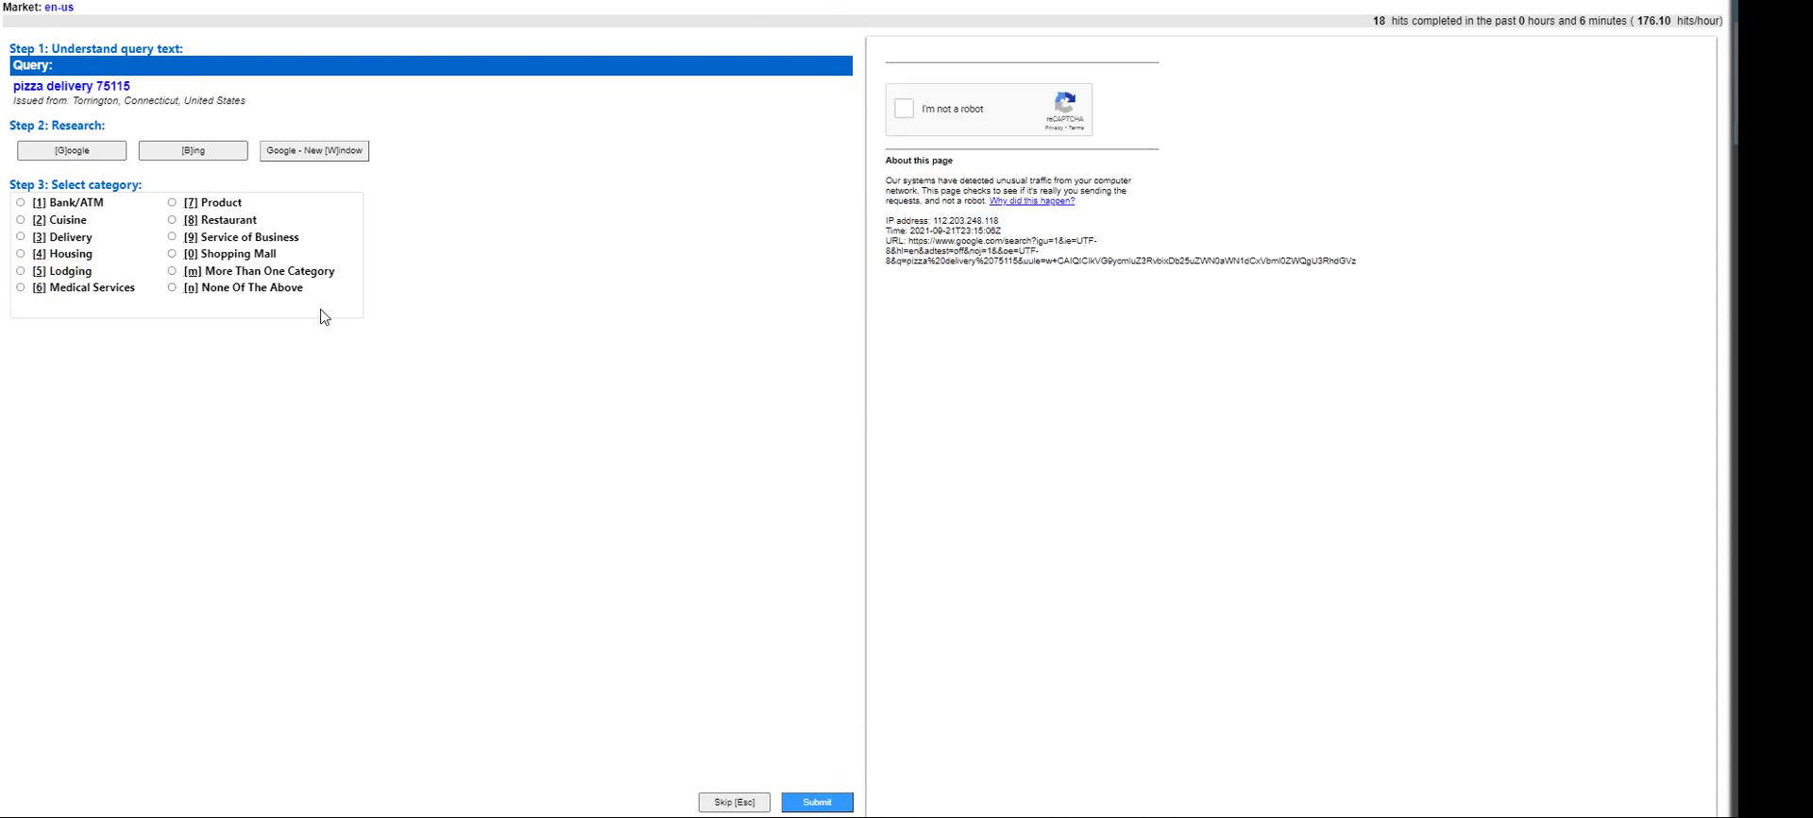
- Look up "delivery" in the category guideline, read the Delivery definition, and submit the pizza delivery query as Delivery
{"action": "left_click", "coordinate": [227, 238]}
{"action": "key", "text": "alt+Tab"}
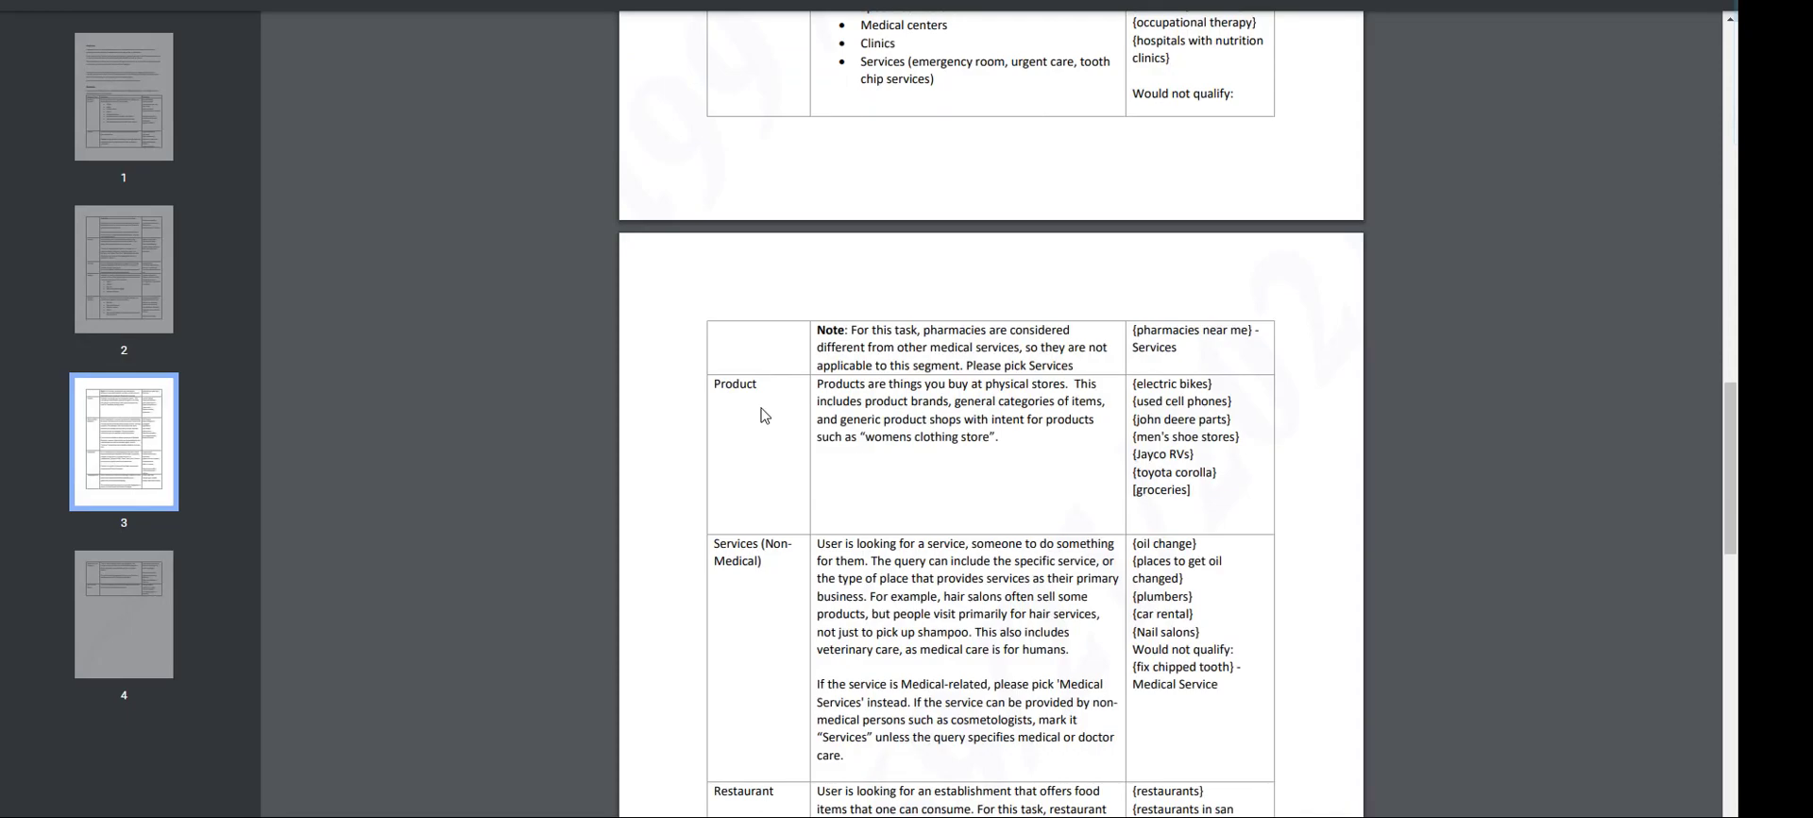
{"action": "key", "text": "ctrl+f"}
{"action": "type", "text": "de"}
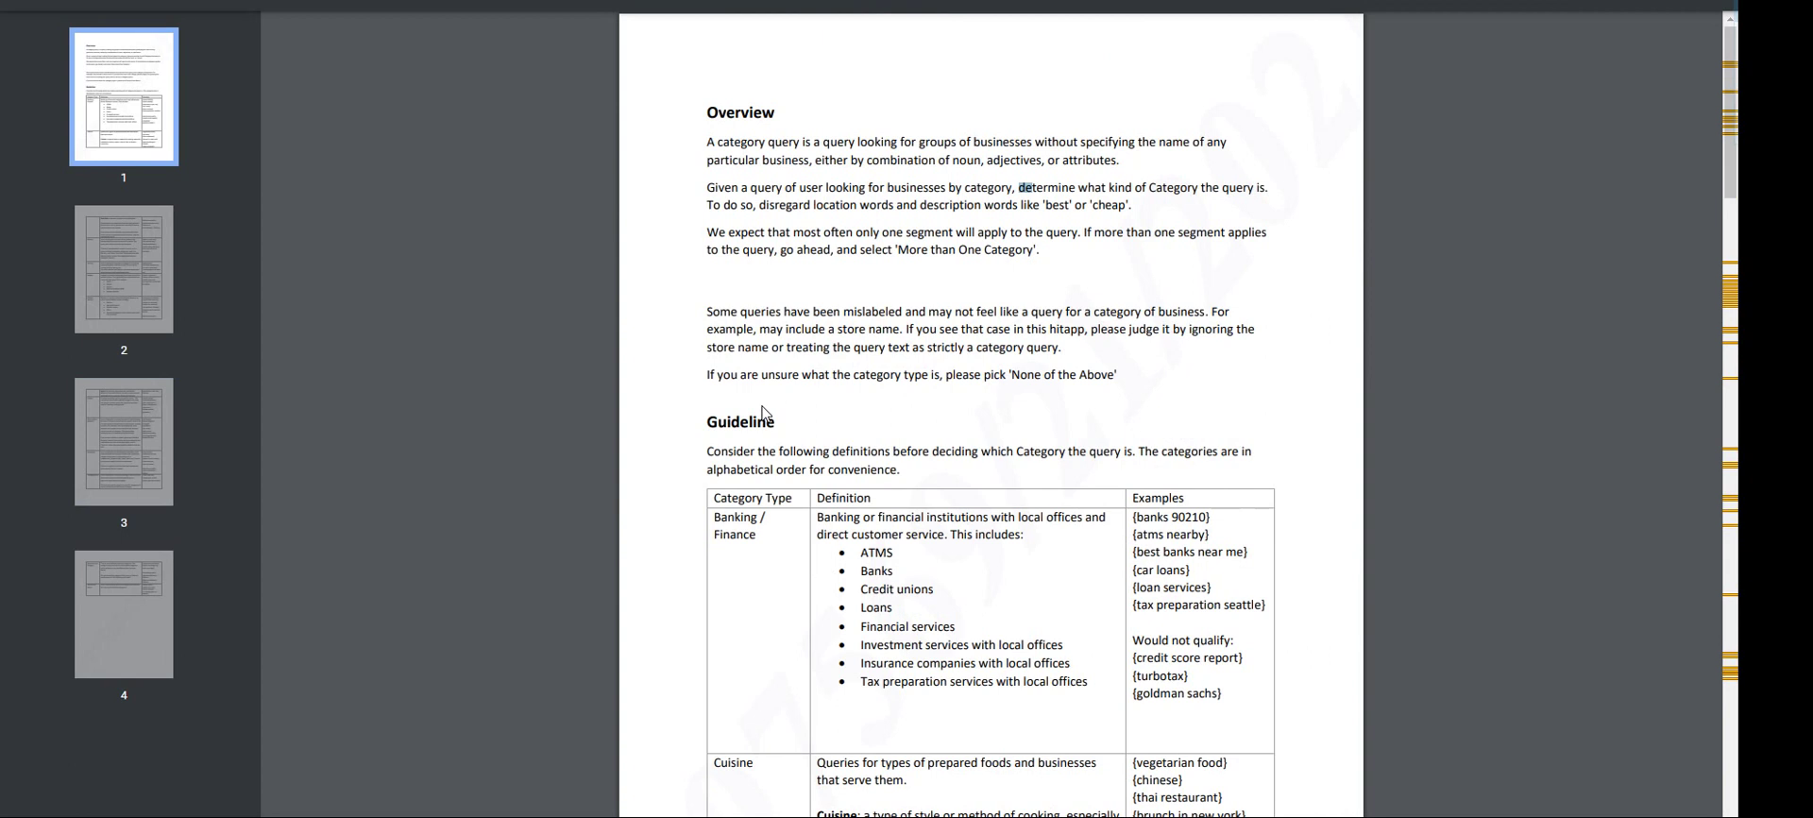
{"action": "type", "text": "livery"}
{"action": "left_click", "coordinate": [835, 439]}
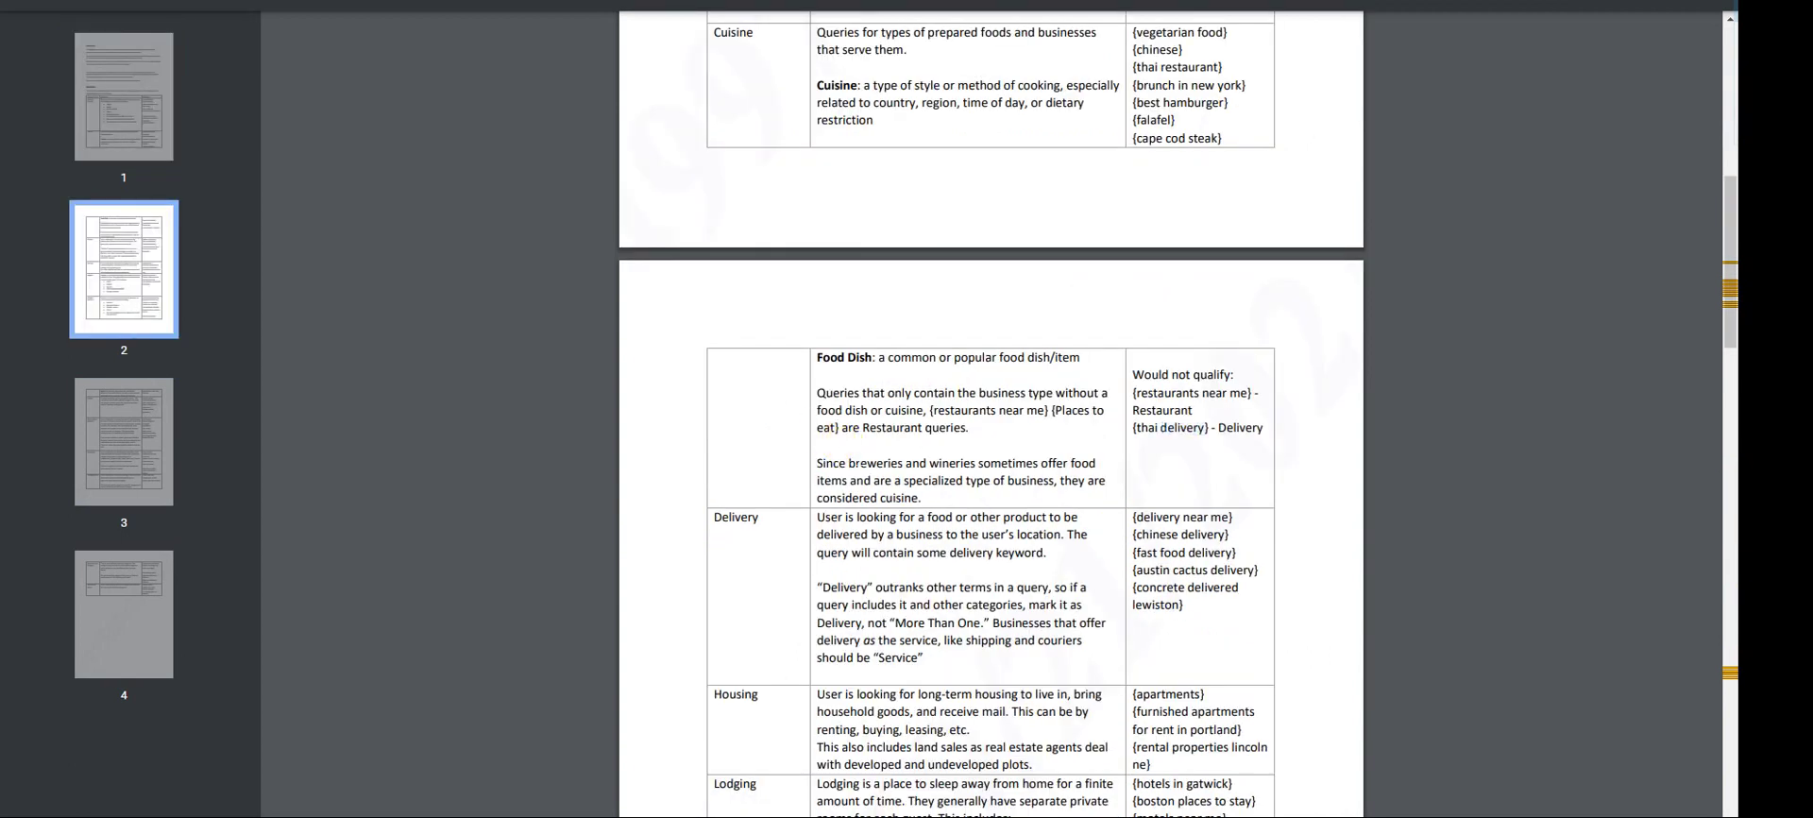
{"action": "left_click", "coordinate": [1141, 447]}
{"action": "key", "text": "alt+Tab"}
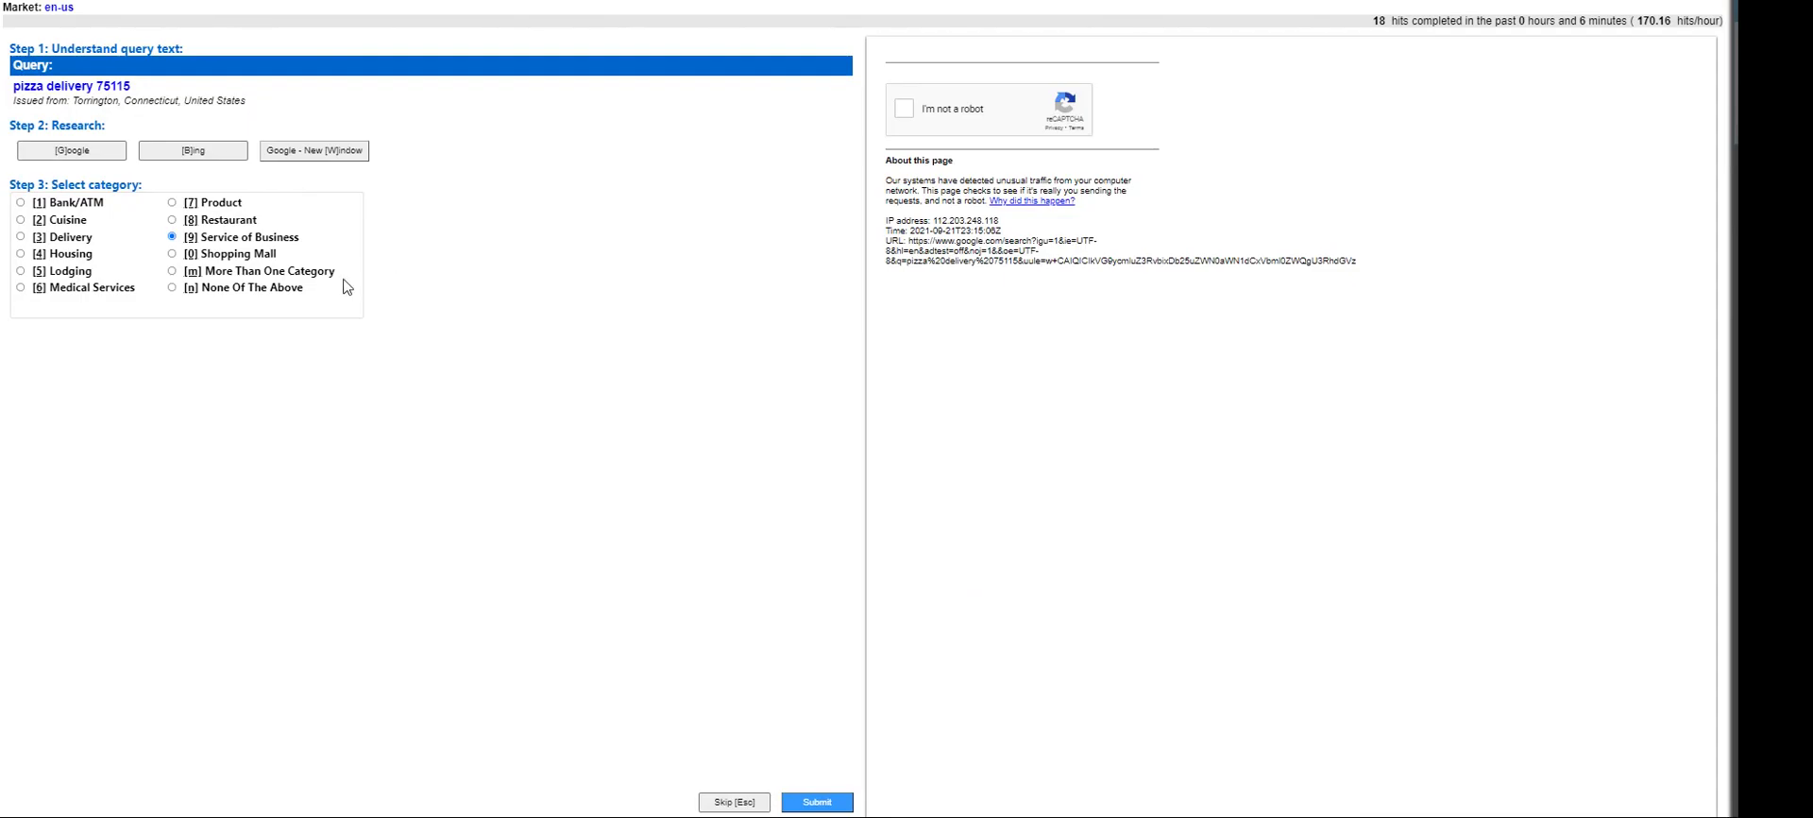
{"action": "key", "text": "alt+Tab"}
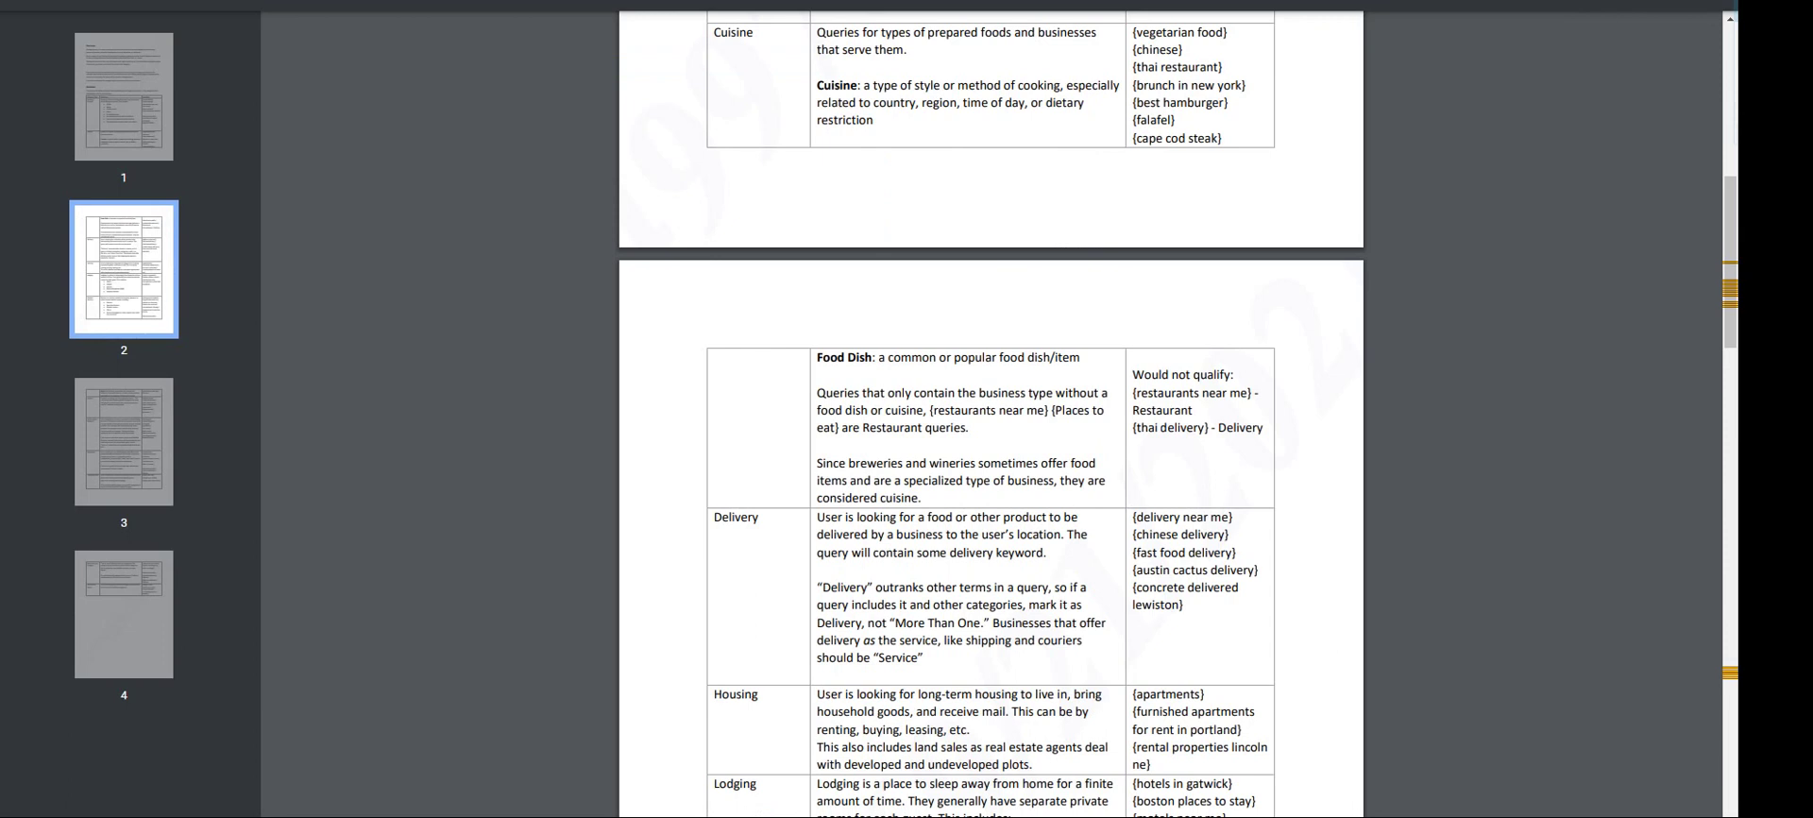
{"action": "left_click", "coordinate": [870, 569]}
{"action": "key", "text": "alt+Tab"}
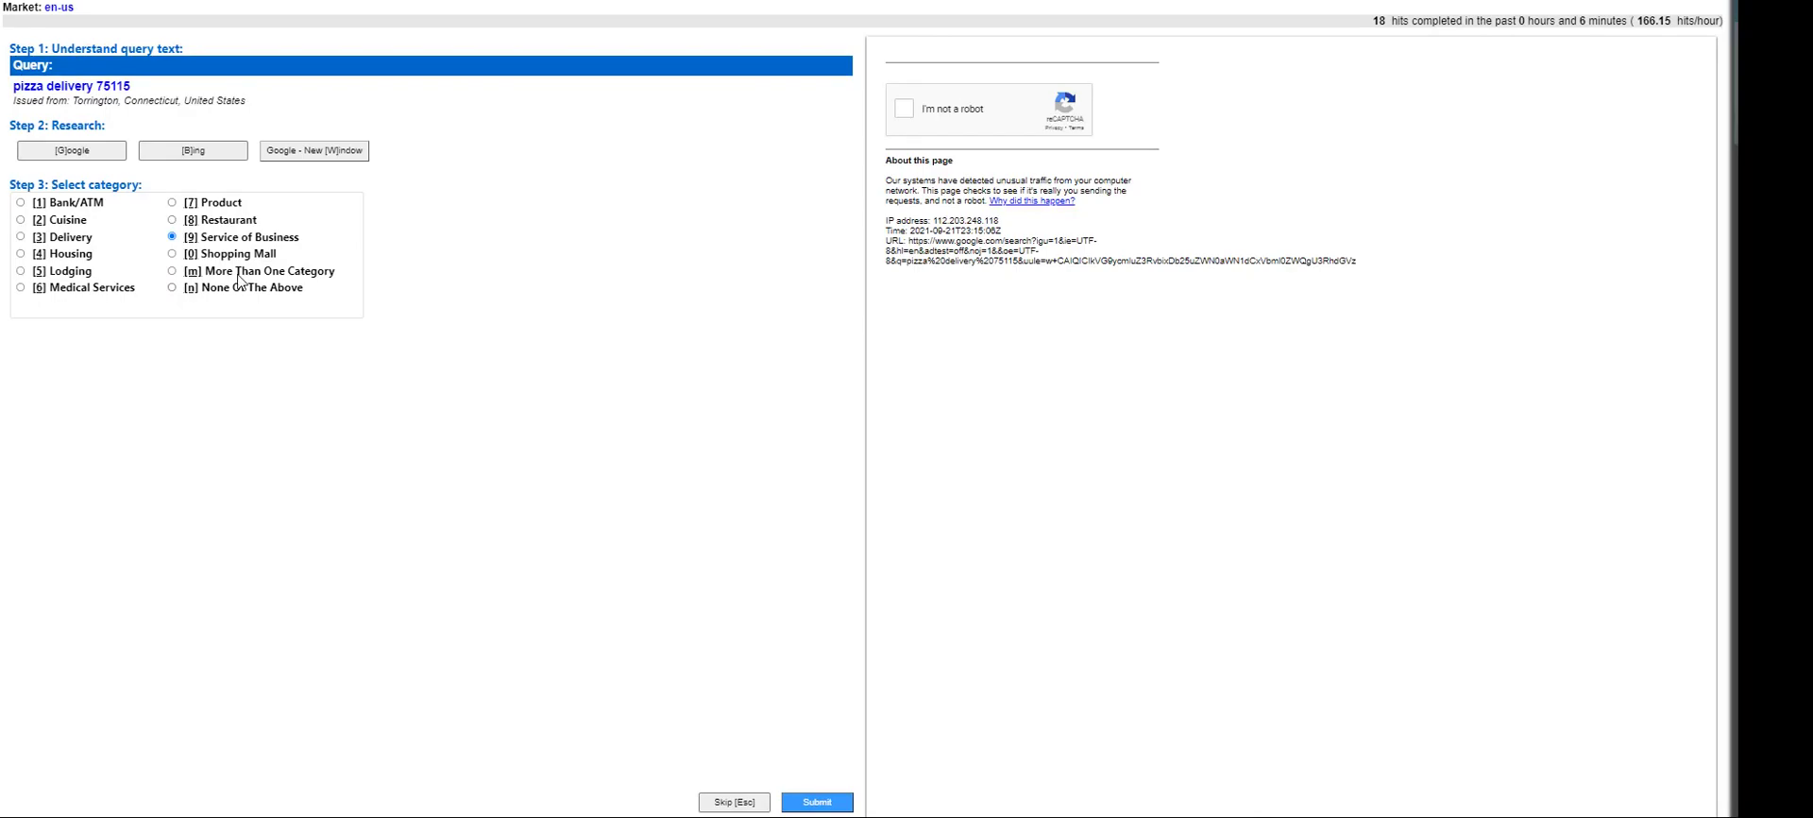
{"action": "left_click", "coordinate": [63, 240]}
{"action": "left_click", "coordinate": [818, 802]}
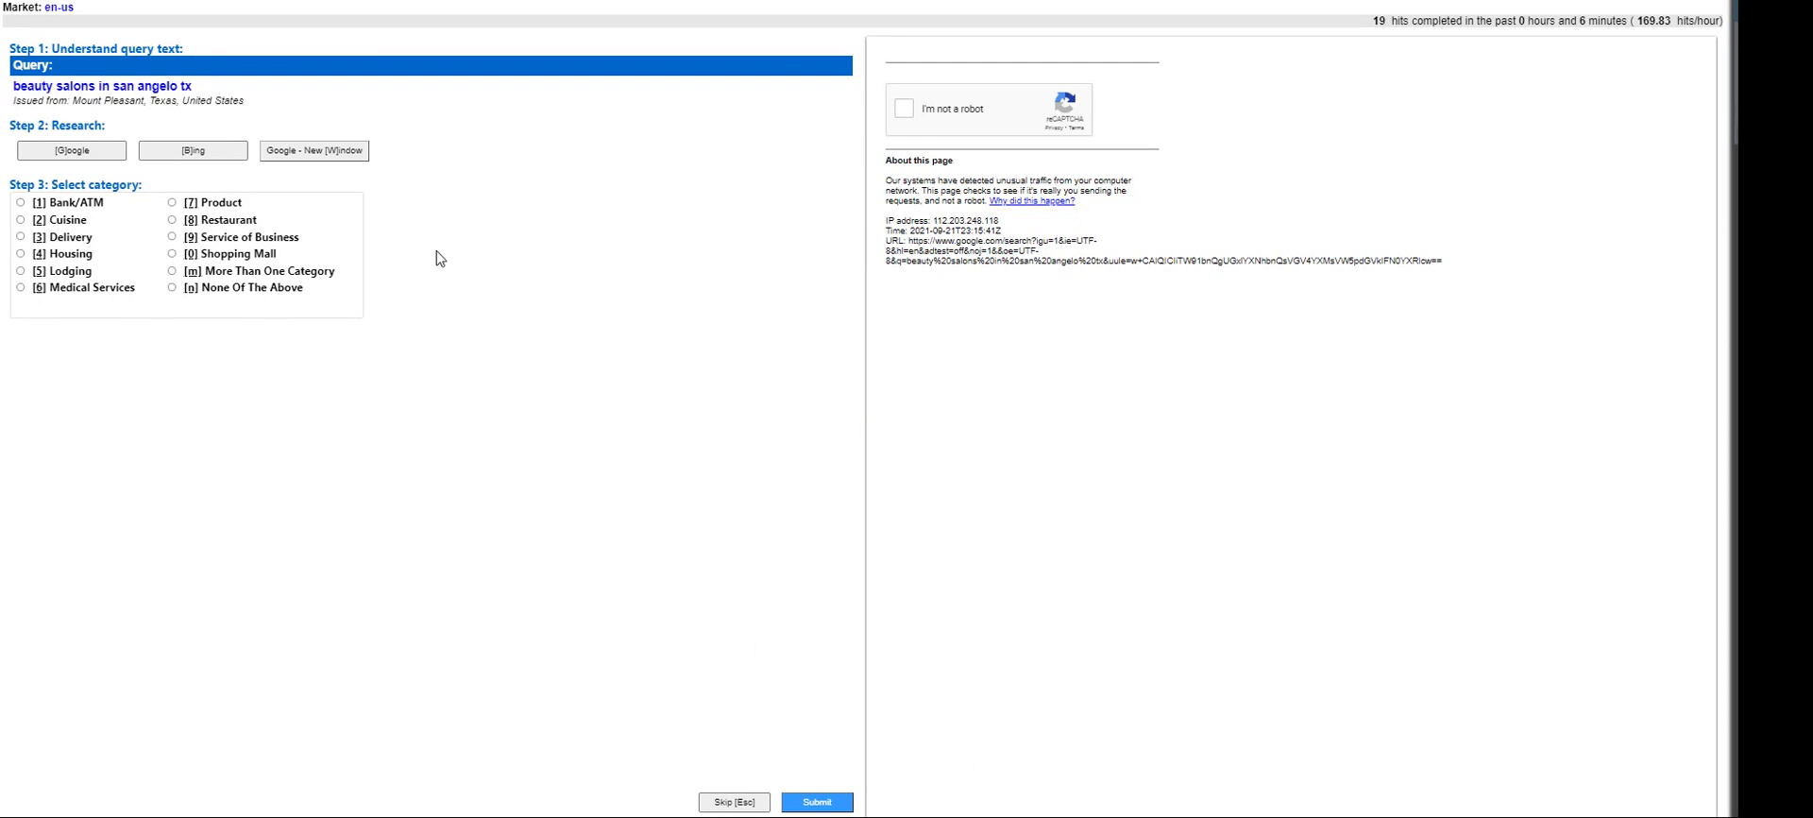
- Submit the San Angelo beauty salons query and the "flea markets near me" query as None Of The Above
{"action": "left_click", "coordinate": [1718, 779]}
{"action": "left_click", "coordinate": [235, 288]}
{"action": "left_click", "coordinate": [817, 802]}
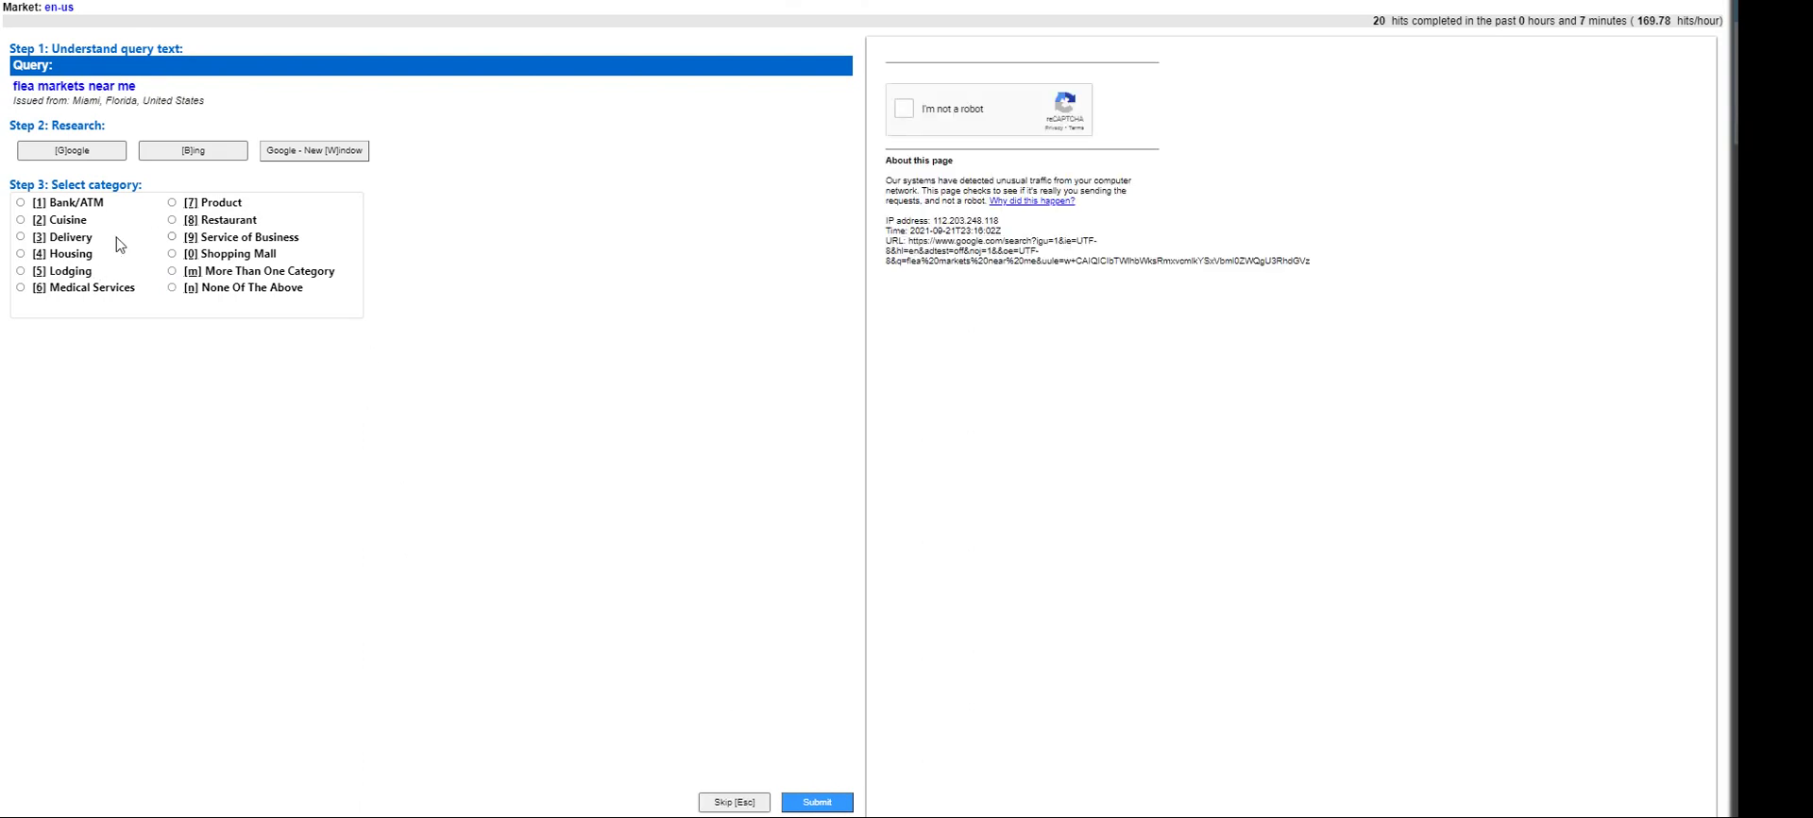
{"action": "key", "text": "n"}
{"action": "left_click", "coordinate": [818, 801]}
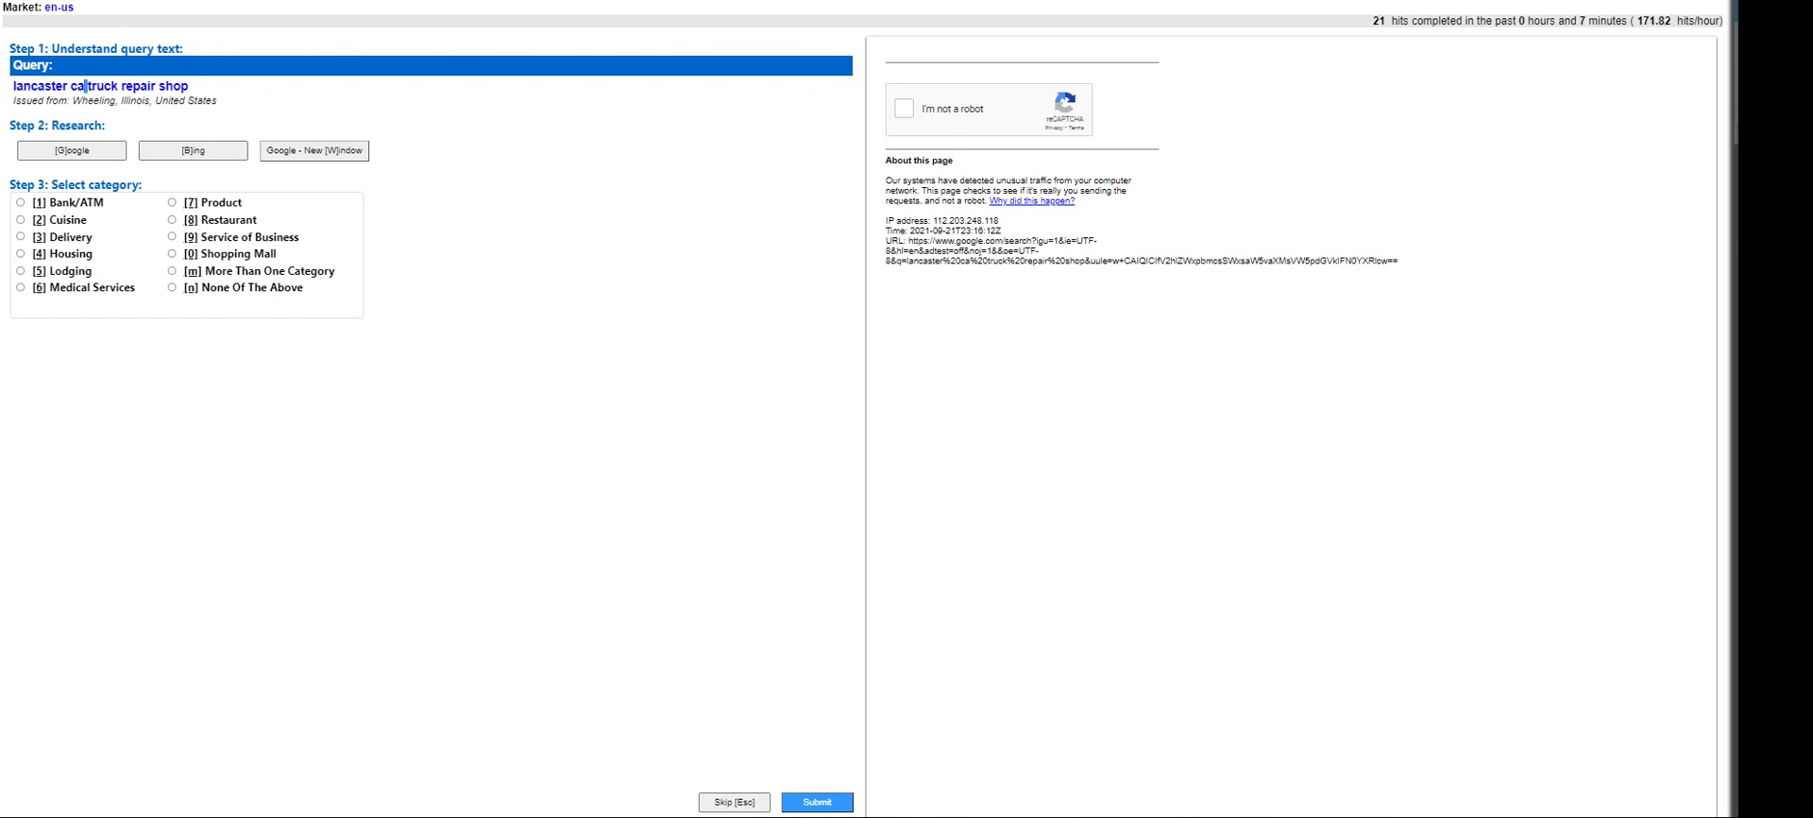
- Check the guideline's Services (Non-Medical) definition and submit the Lancaster truck repair shop query as Service of Business
{"action": "key", "text": "alt+Tab"}
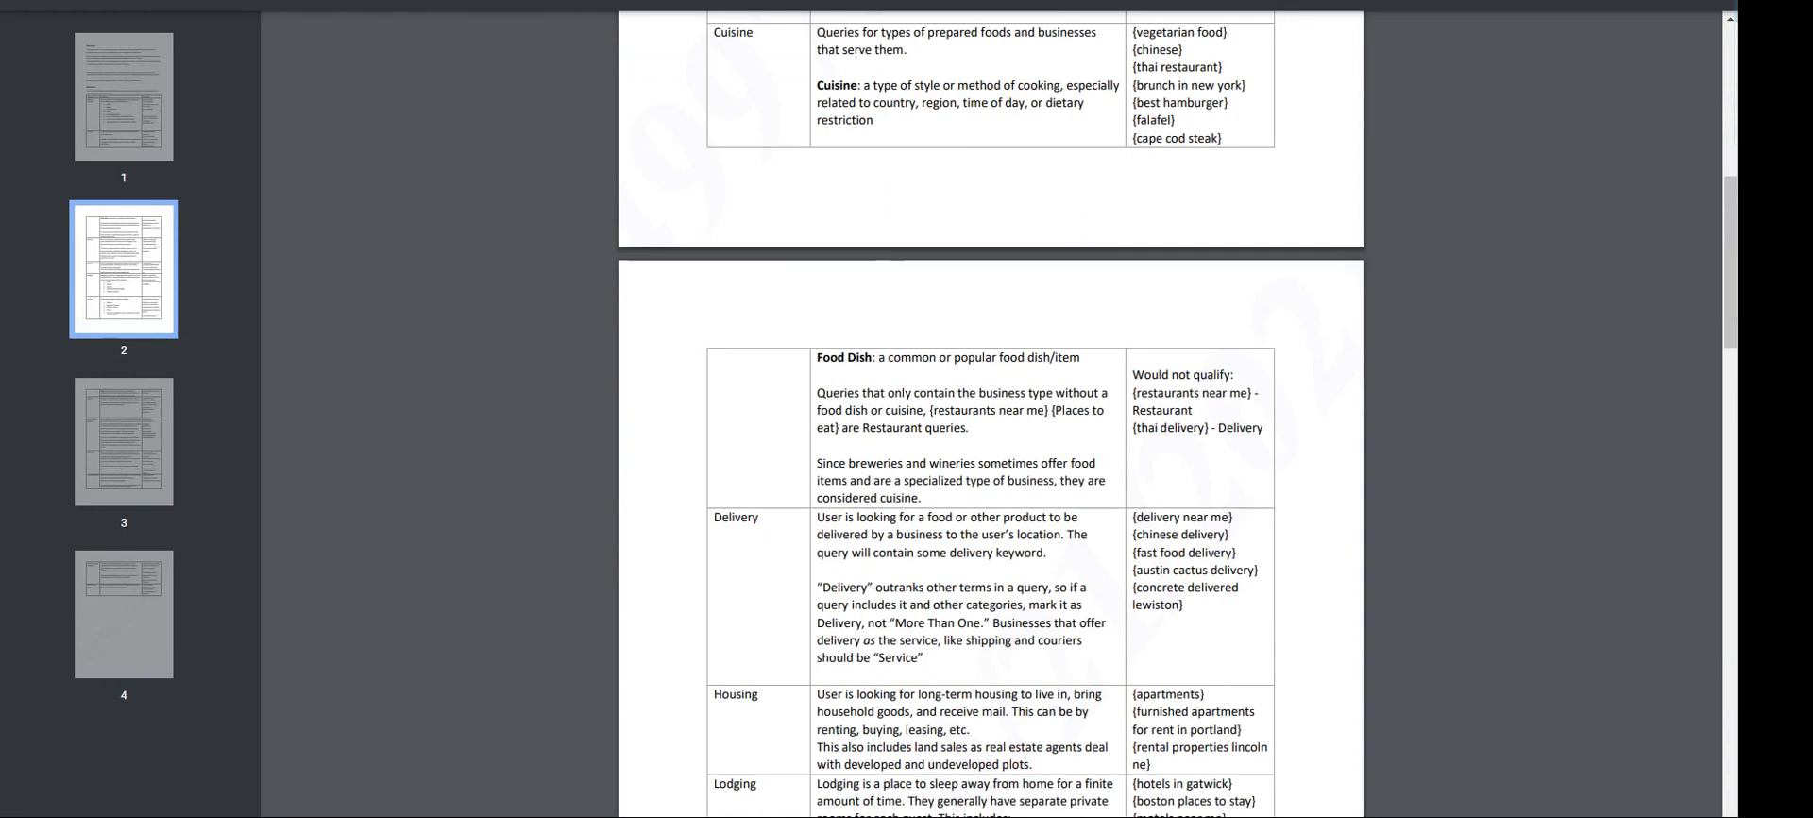
{"action": "key", "text": "alt+Tab"}
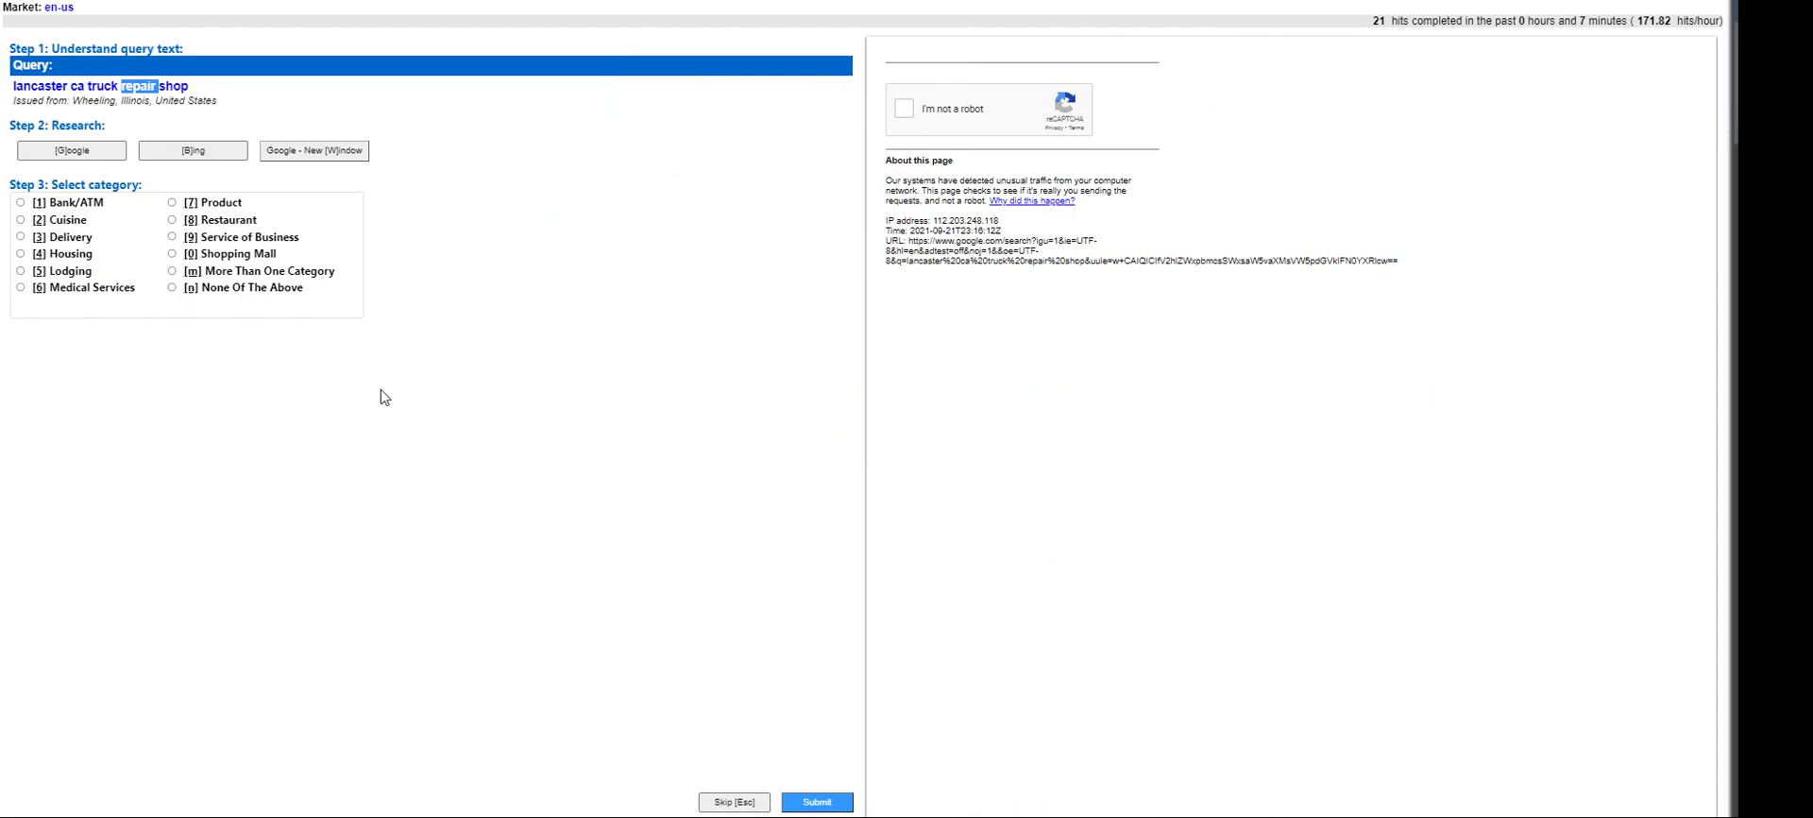
{"action": "key", "text": "alt+Tab"}
{"action": "scroll", "coordinate": [944, 425], "scroll_direction": "down", "scroll_amount": 3}
{"action": "left_click", "coordinate": [109, 431]}
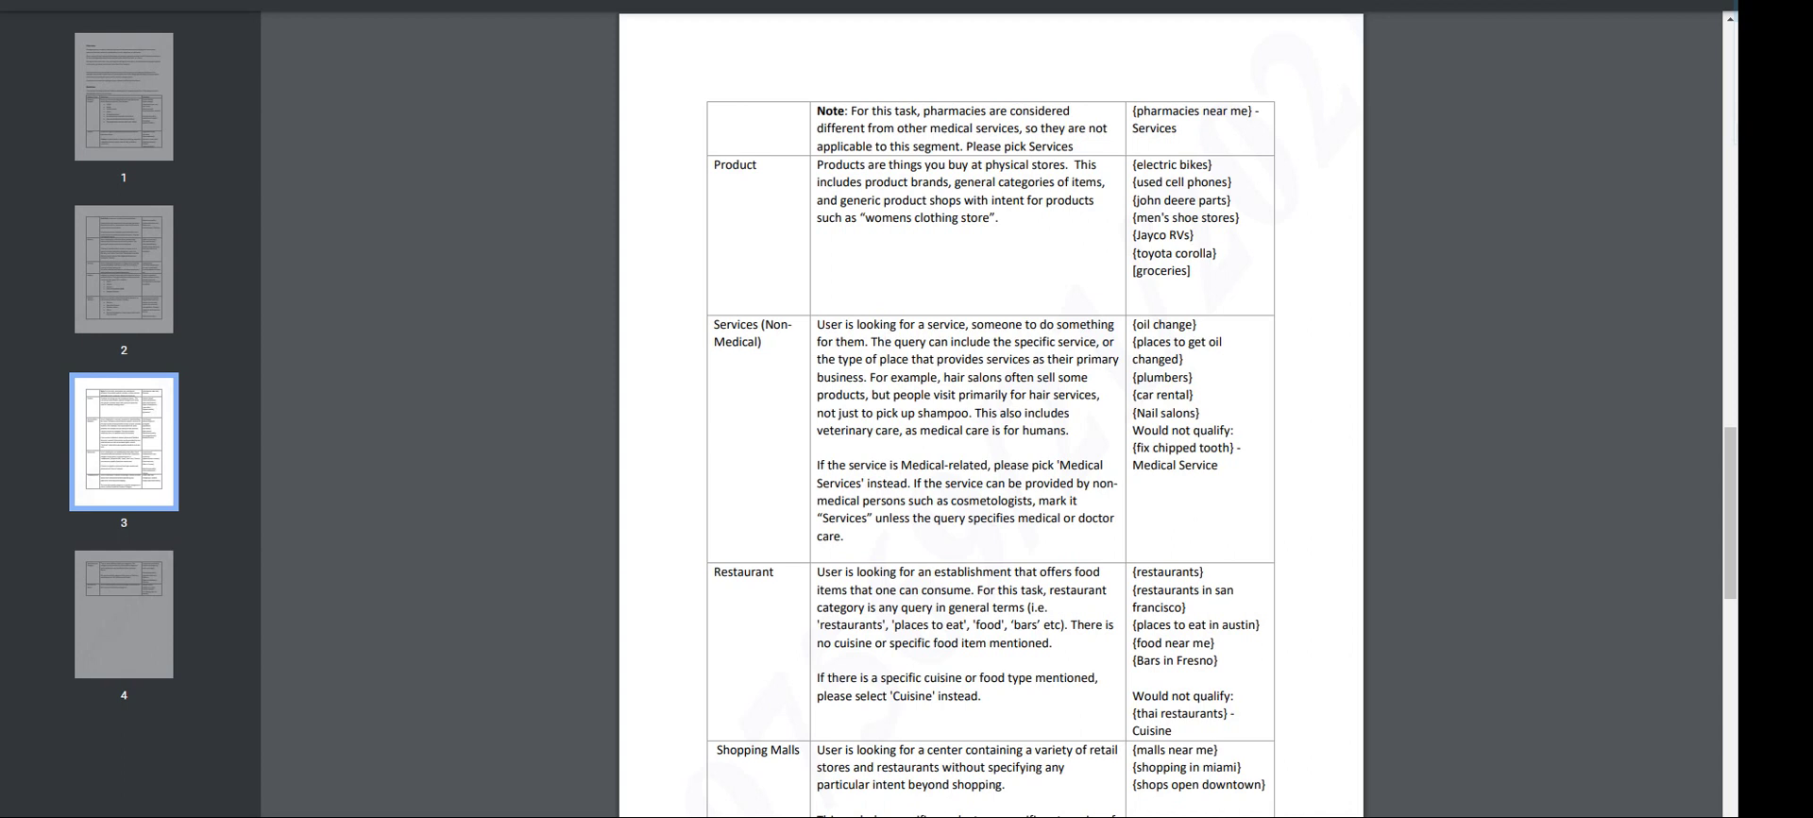
{"action": "key", "text": "alt+Tab"}
{"action": "key", "text": "9"}
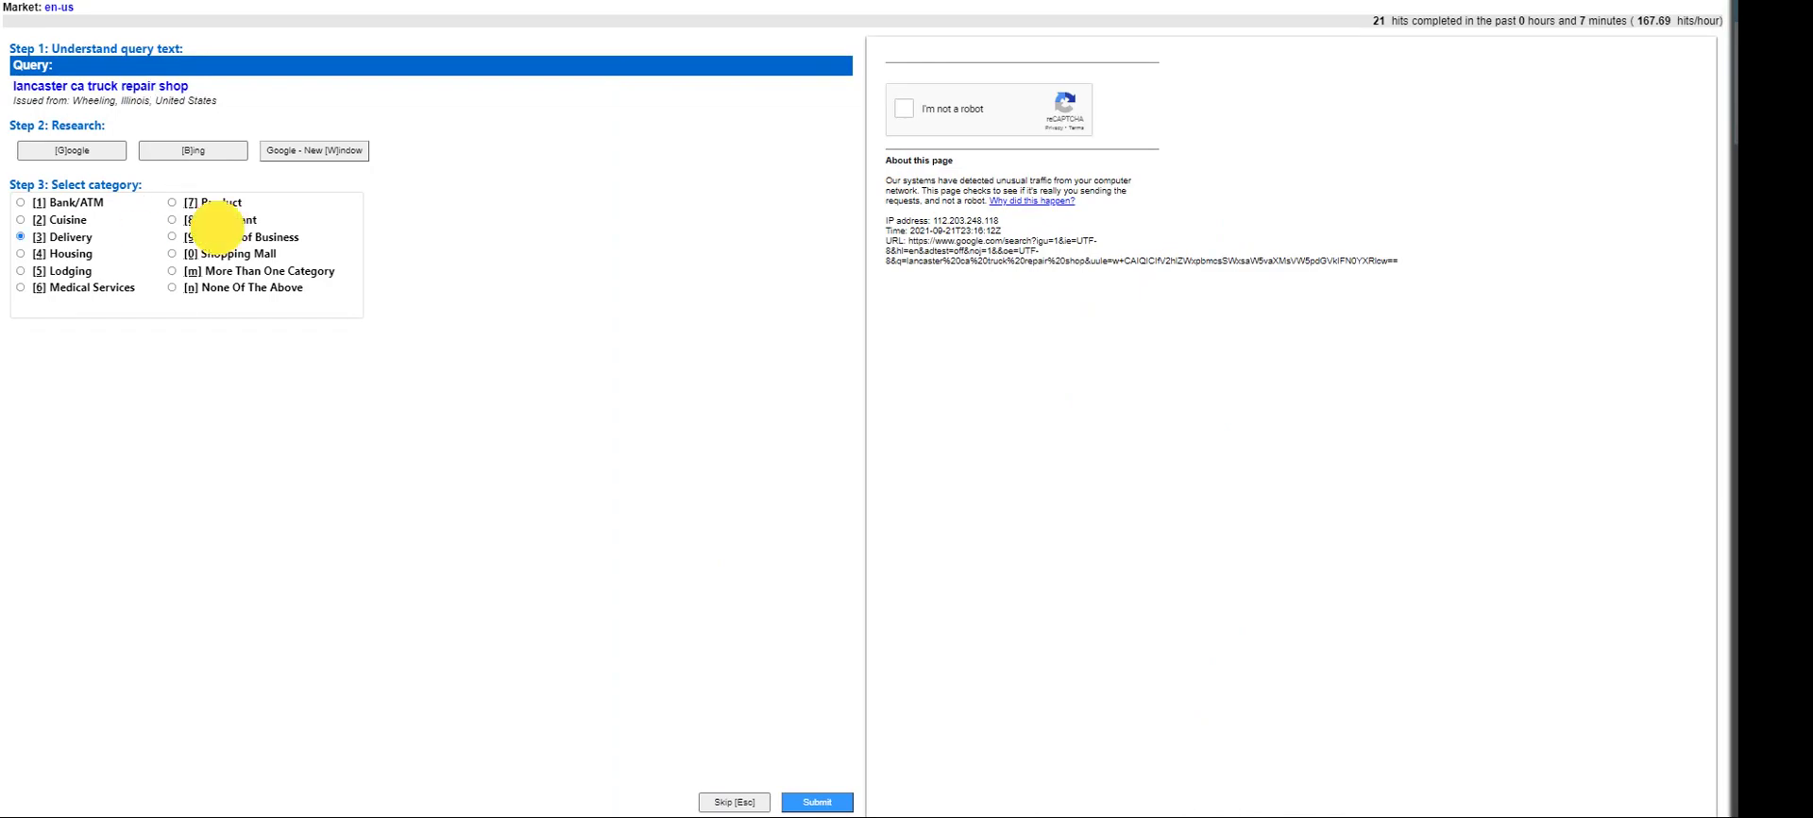
{"action": "left_click", "coordinate": [814, 799]}
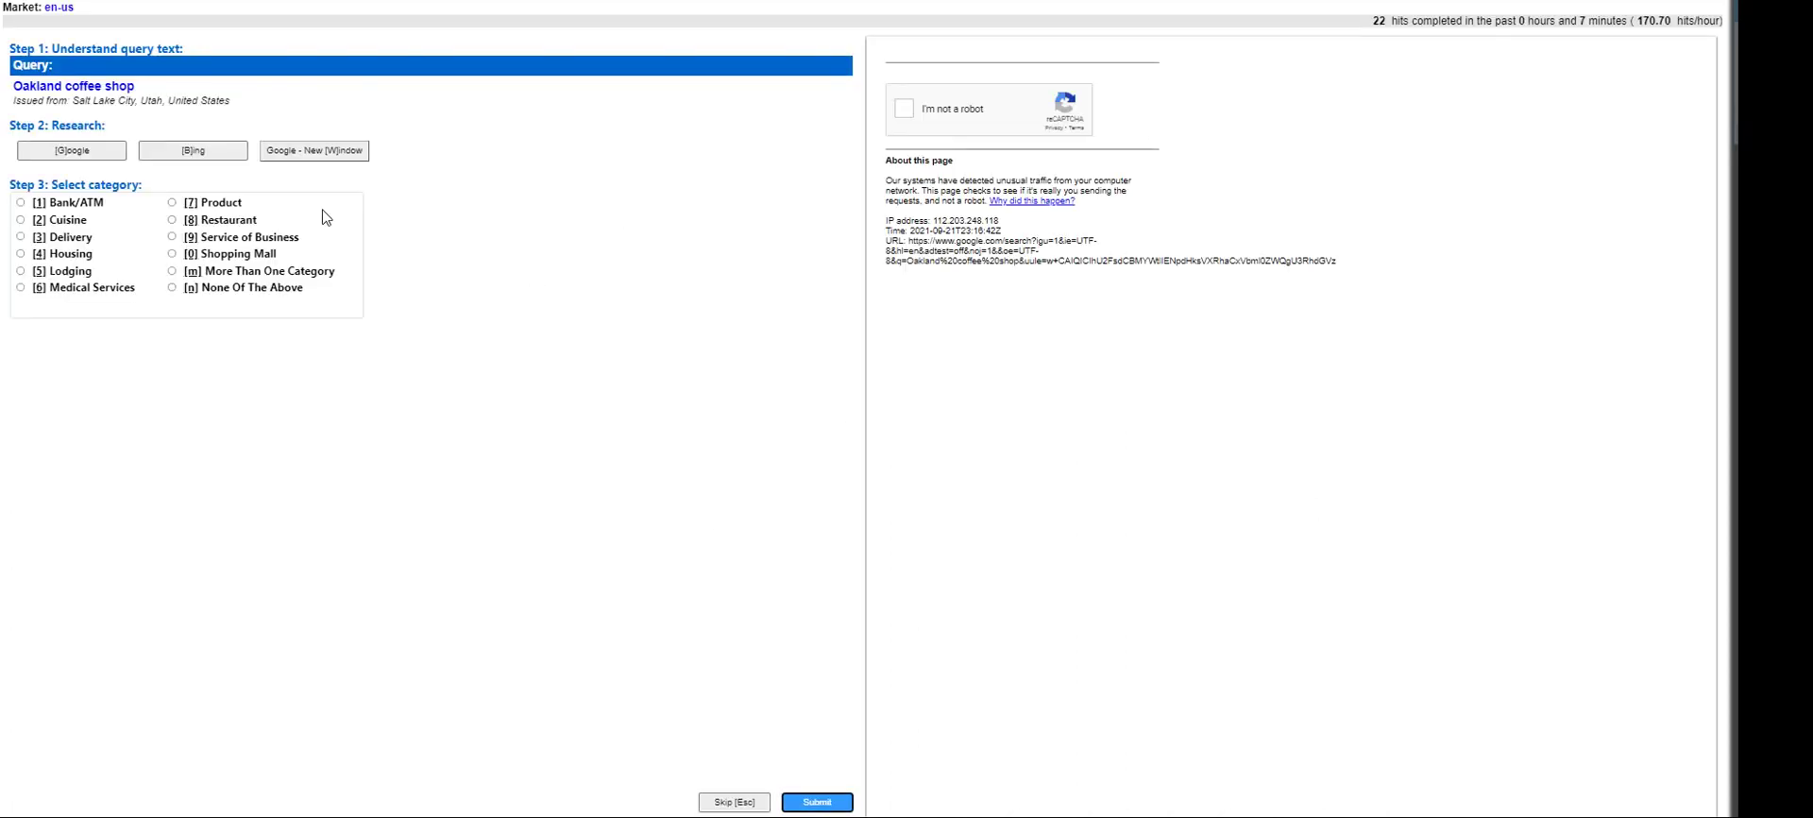
- Submit the Oakland coffee shop query after checking the category guideline, and the limousine service query as Service of Business
{"action": "double_click", "coordinate": [72, 84]}
{"action": "left_click", "coordinate": [667, 13]}
{"action": "key", "text": "Home"}
{"action": "key", "text": "alt+Tab"}
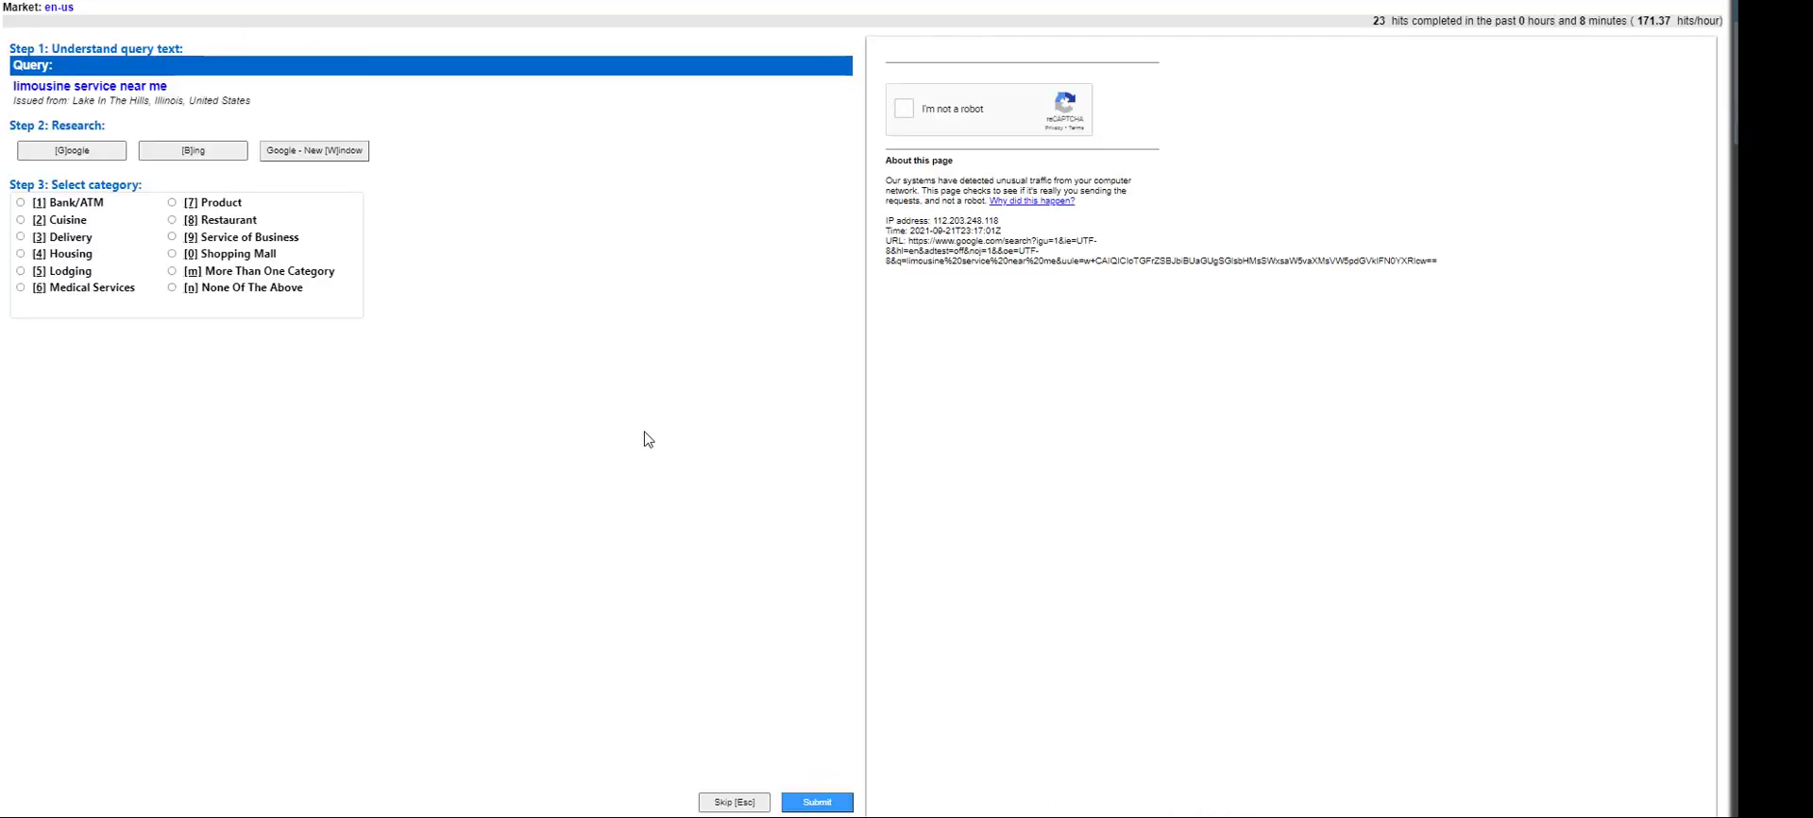
{"action": "left_click", "coordinate": [249, 242]}
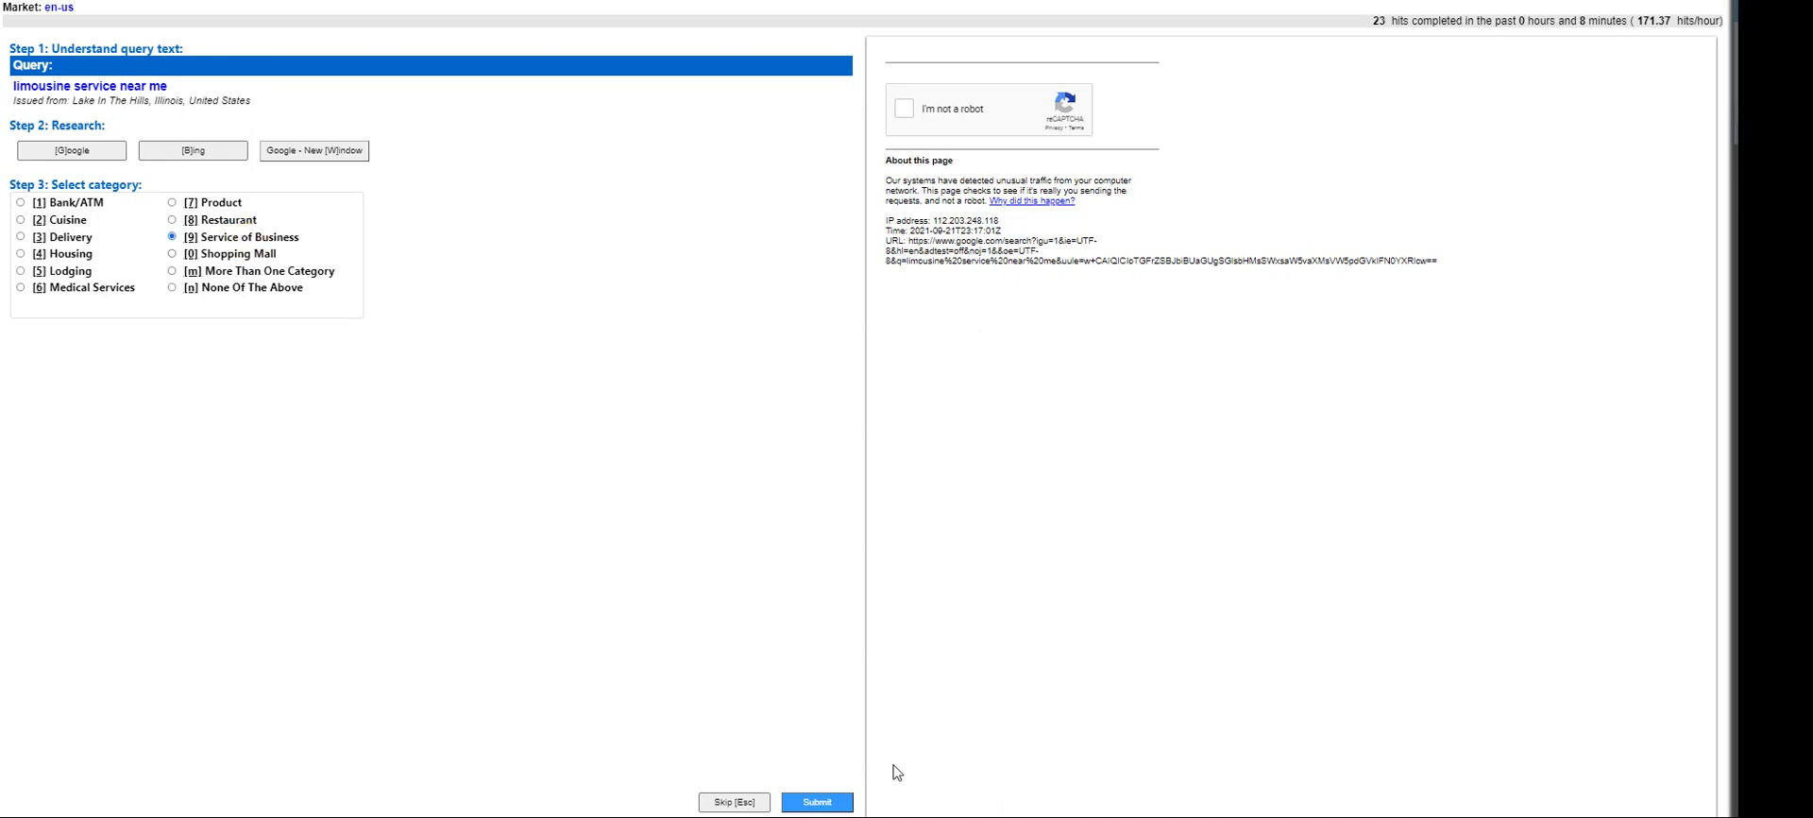
{"action": "left_click", "coordinate": [803, 804]}
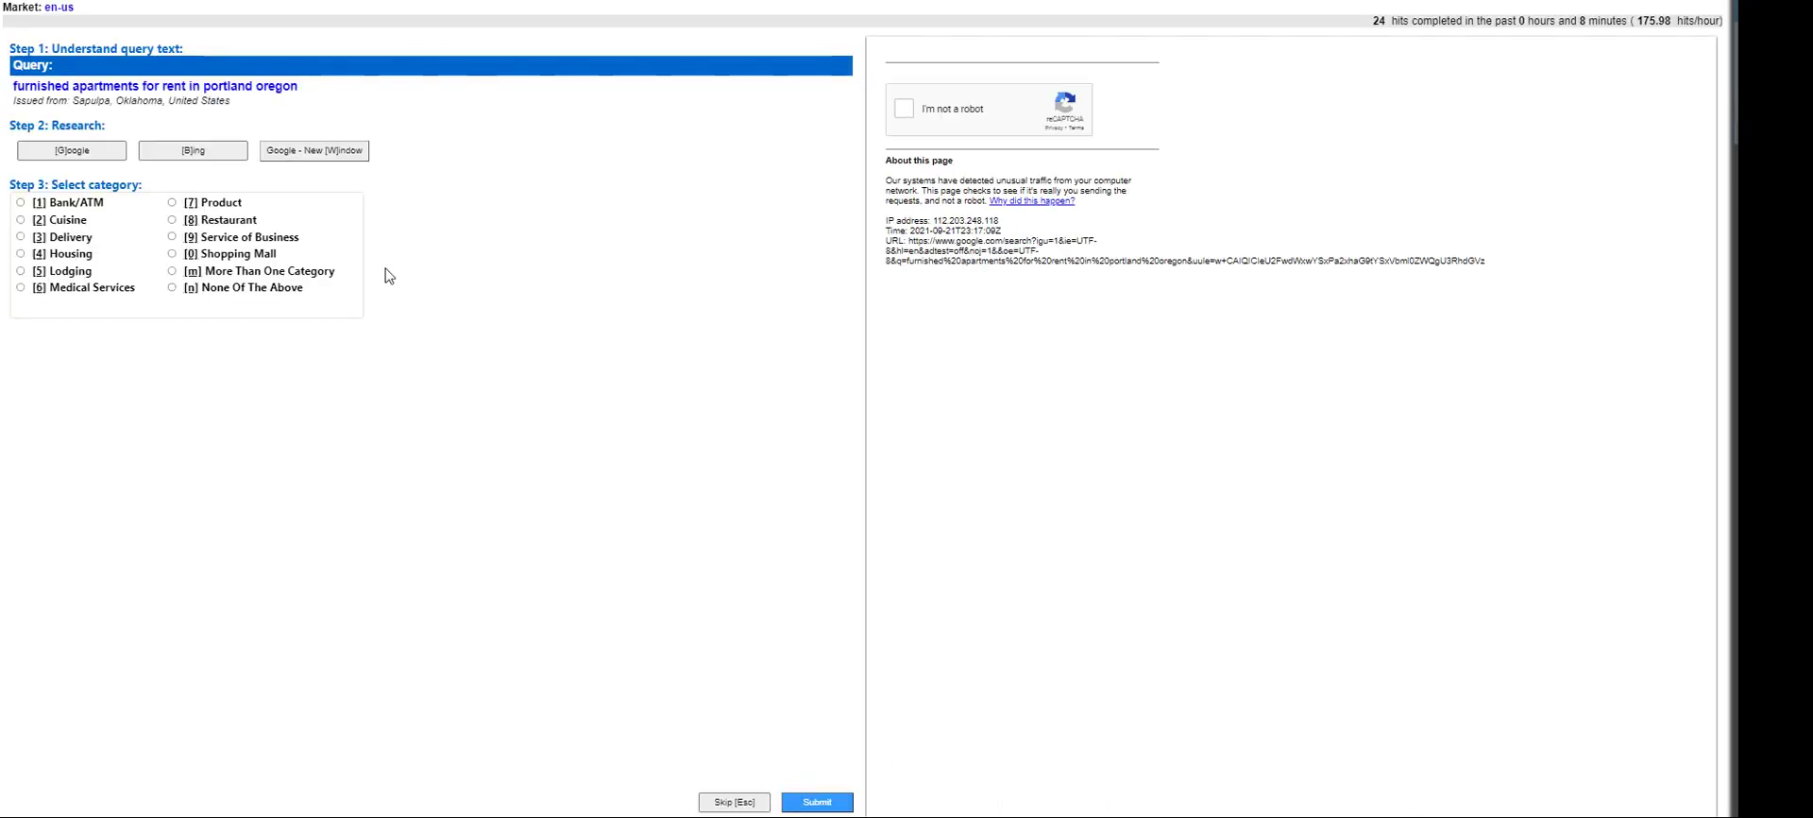
- Look up "apartments" in the category guideline and submit the Portland furnished apartments query as Housing
{"action": "left_click", "coordinate": [52, 272]}
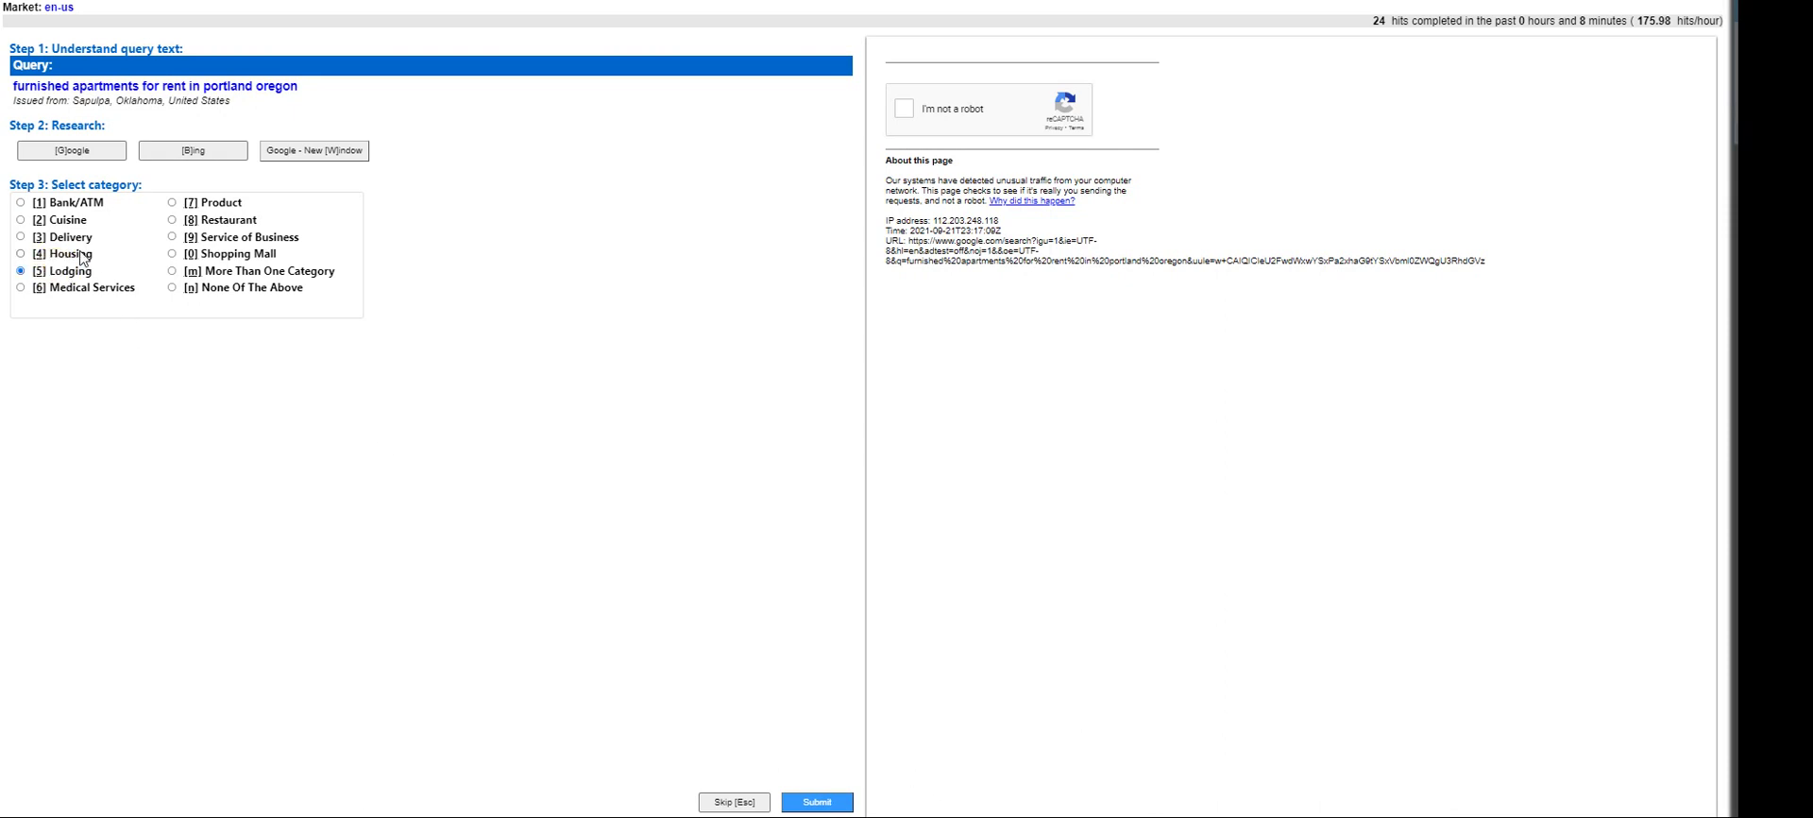
{"action": "double_click", "coordinate": [106, 86]}
{"action": "key", "text": "alt+Tab"}
{"action": "key", "text": "ctrl+f"}
{"action": "key", "text": "ctrl+v"}
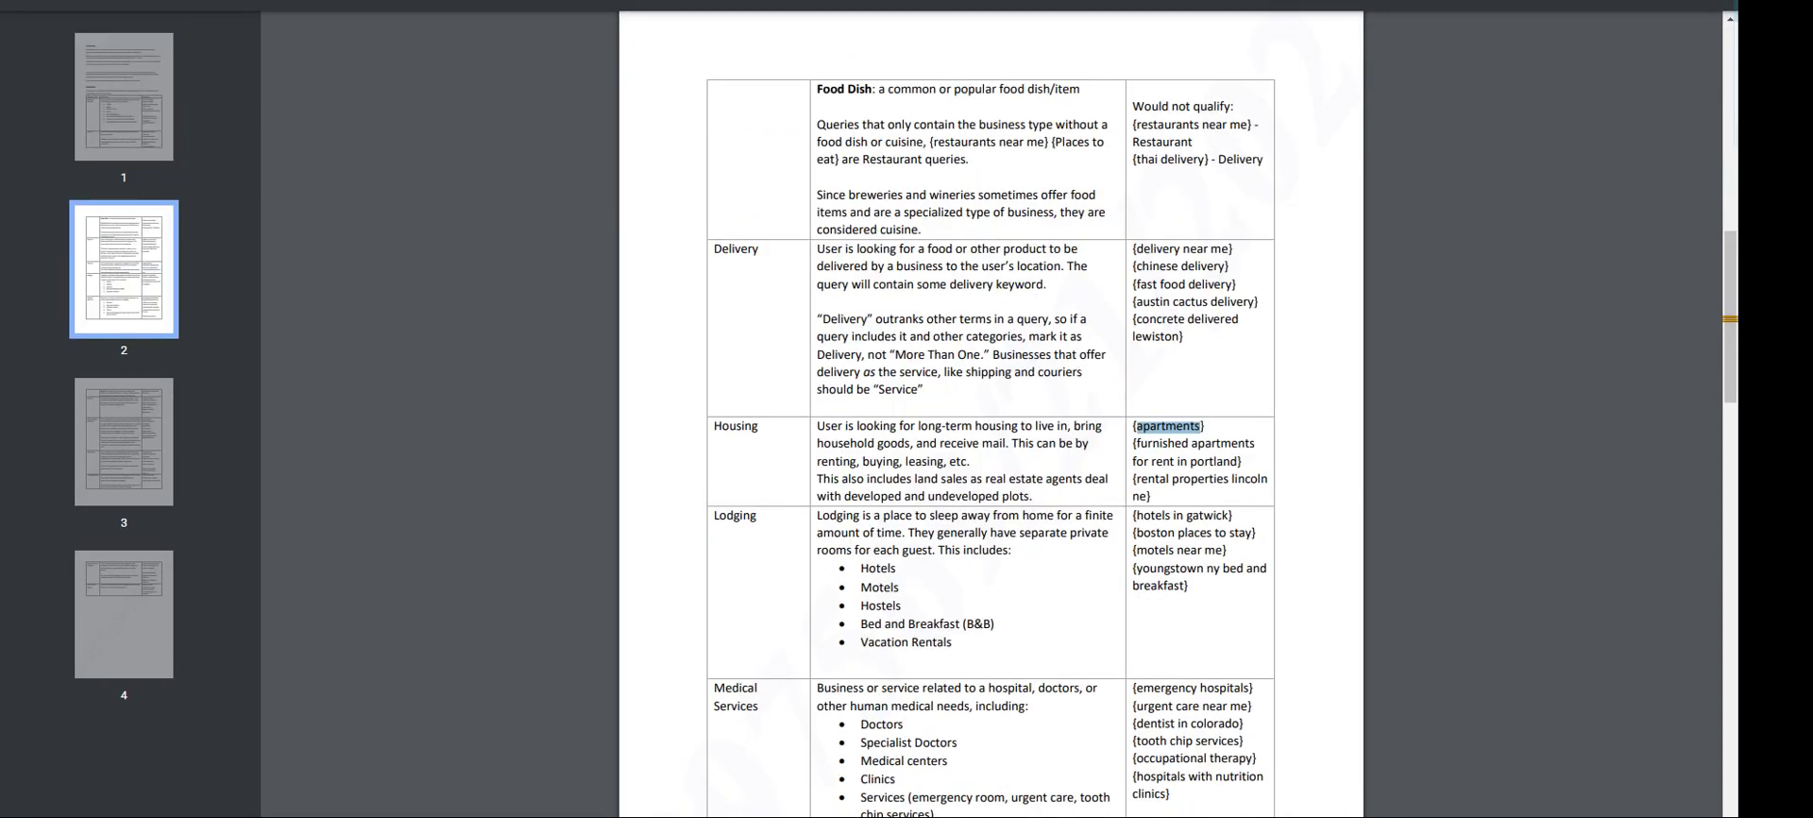
{"action": "key", "text": "alt+Tab"}
{"action": "left_click", "coordinate": [62, 253]}
{"action": "left_click", "coordinate": [786, 802]}
- Switch to the Marketplace and open the en-UN category type annotation task
{"action": "left_click", "coordinate": [944, 42]}
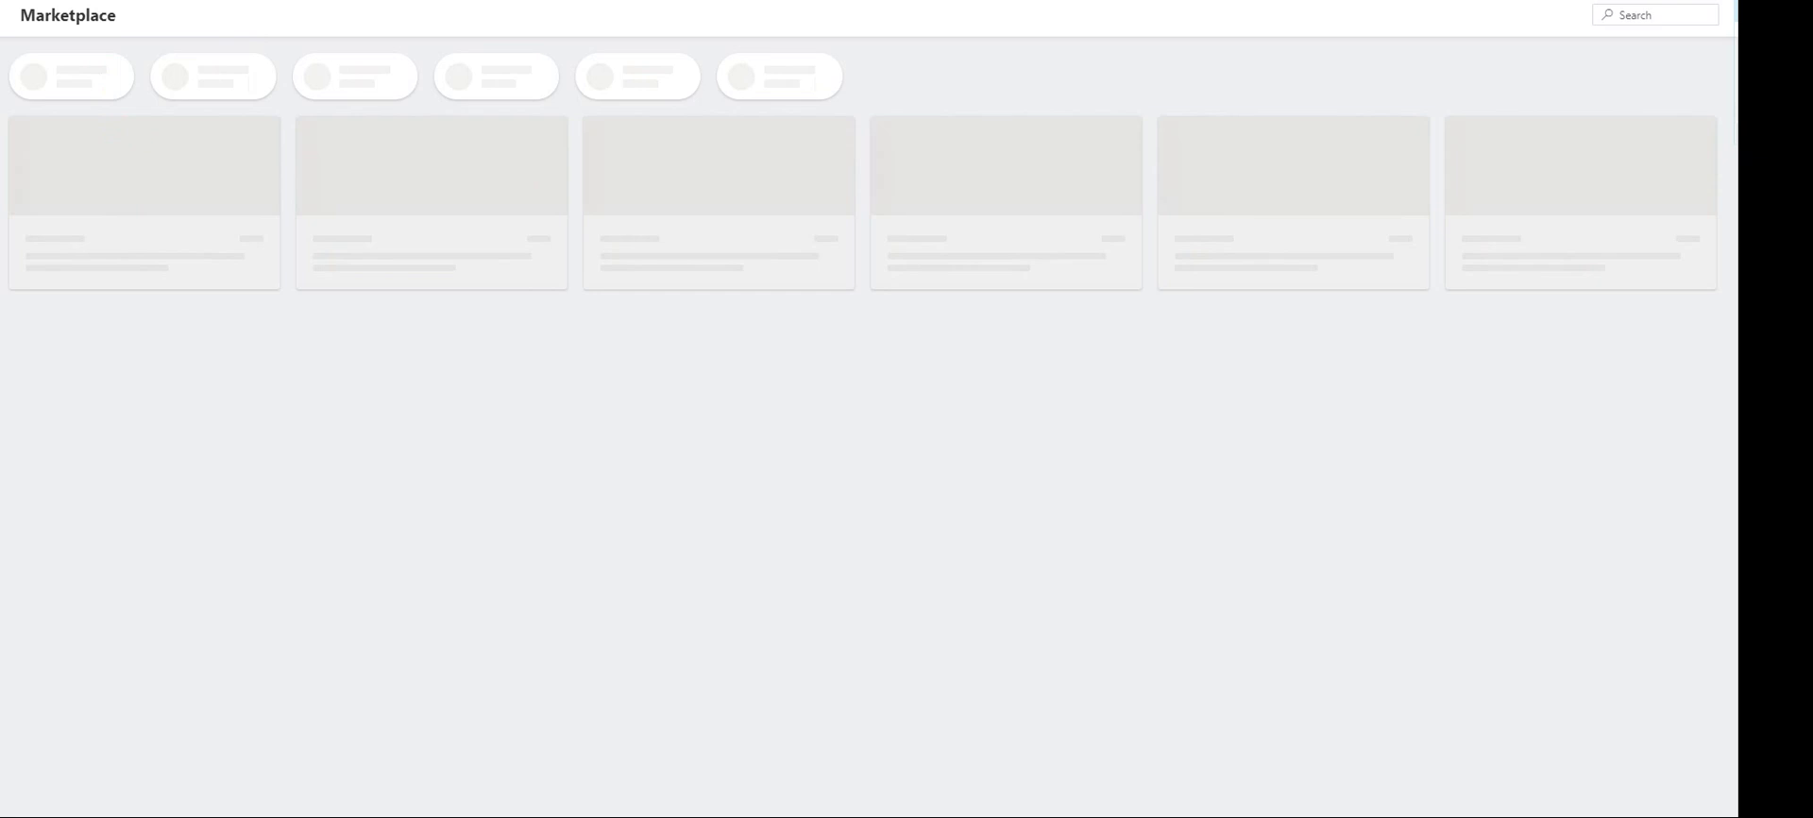
{"action": "left_click", "coordinate": [77, 79]}
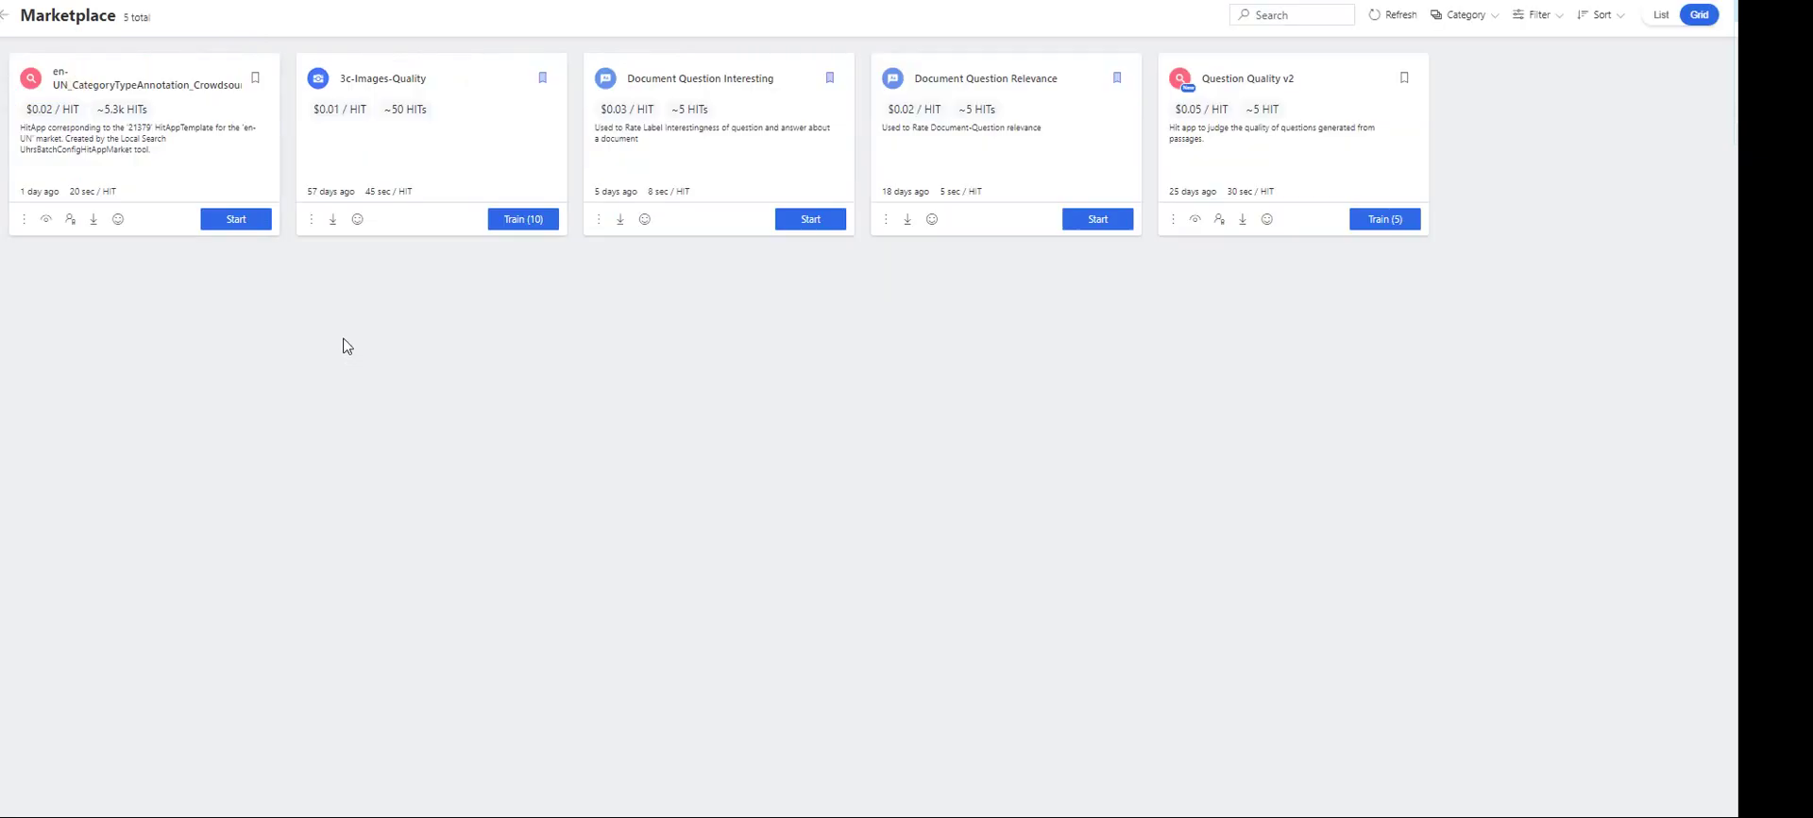
{"action": "triple_click", "coordinate": [139, 92]}
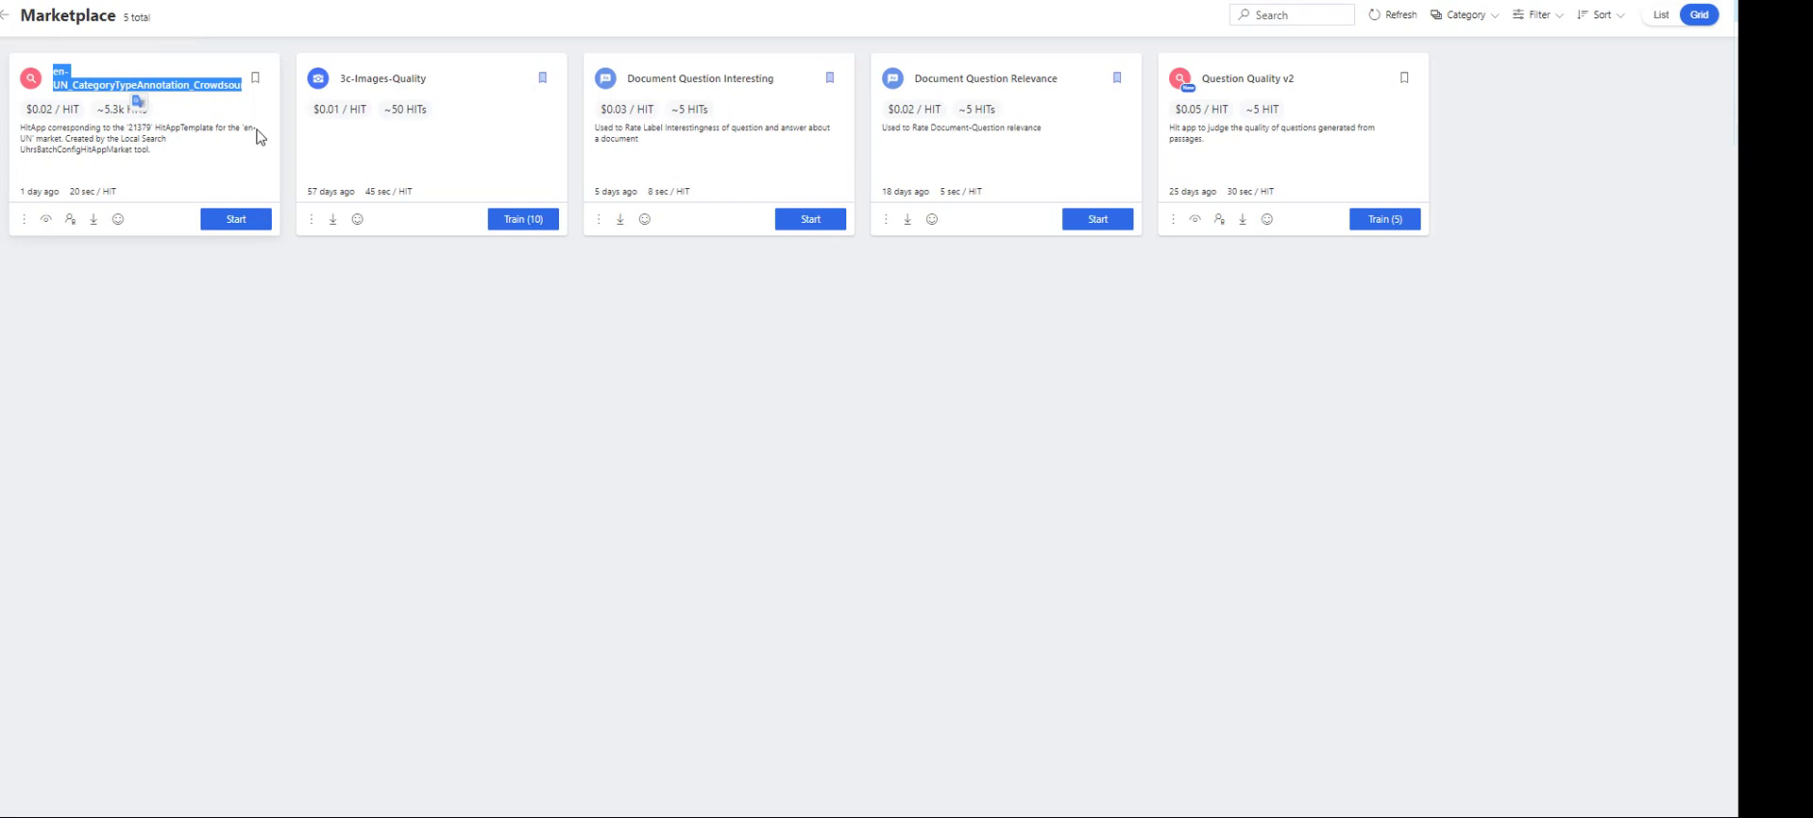
{"action": "left_click", "coordinate": [262, 82]}
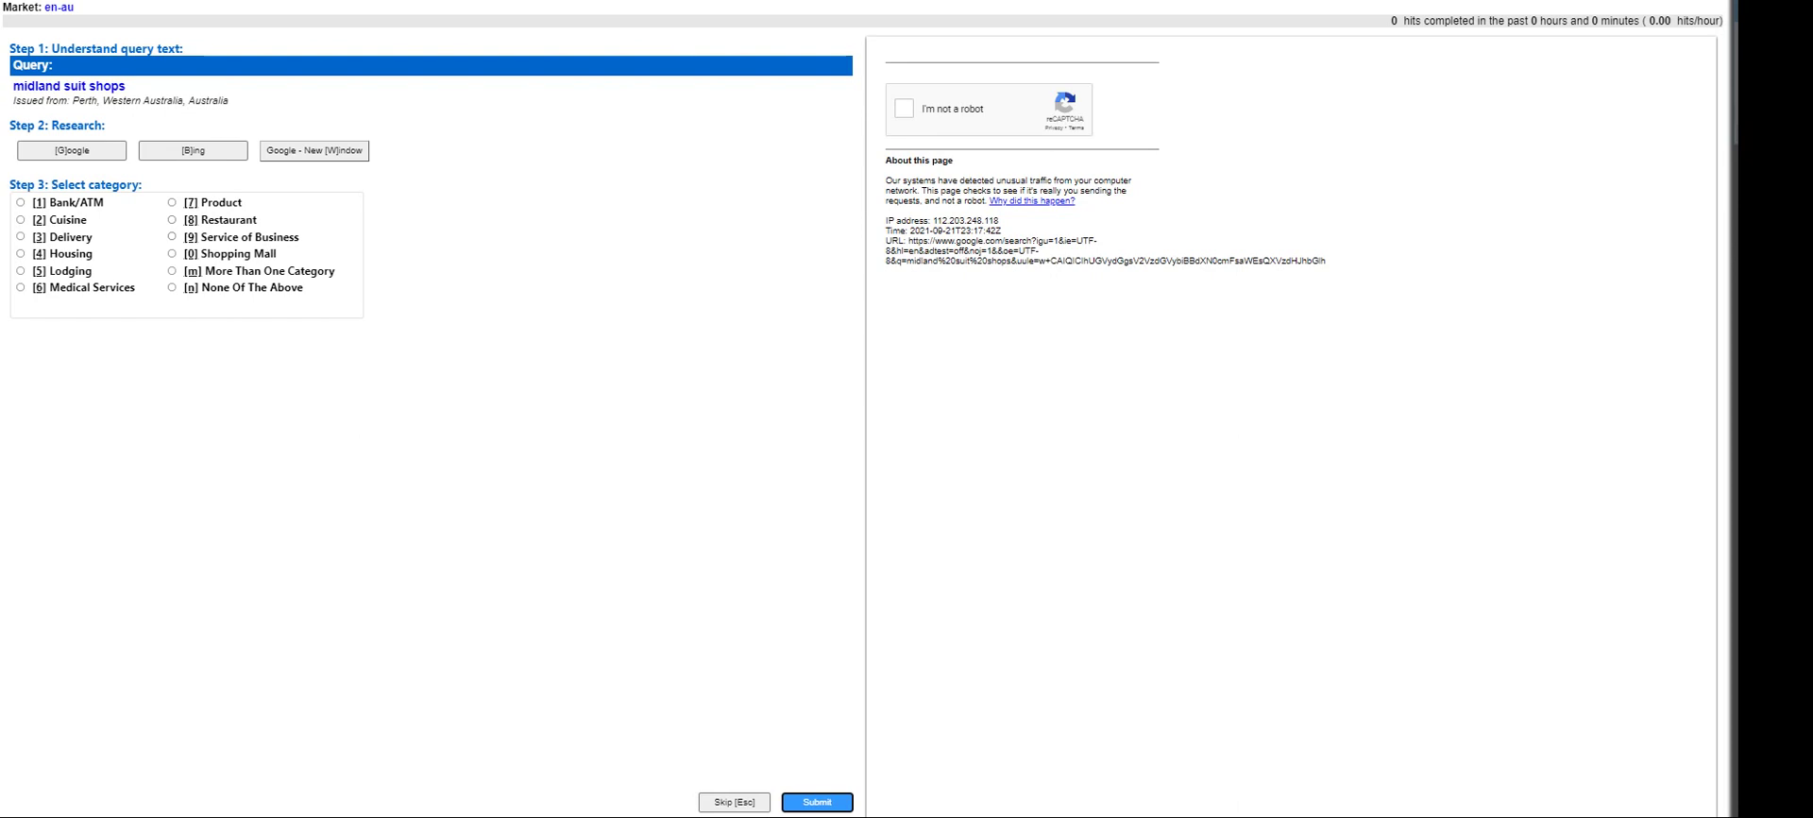
{"action": "mouse_move", "coordinate": [977, 0]}
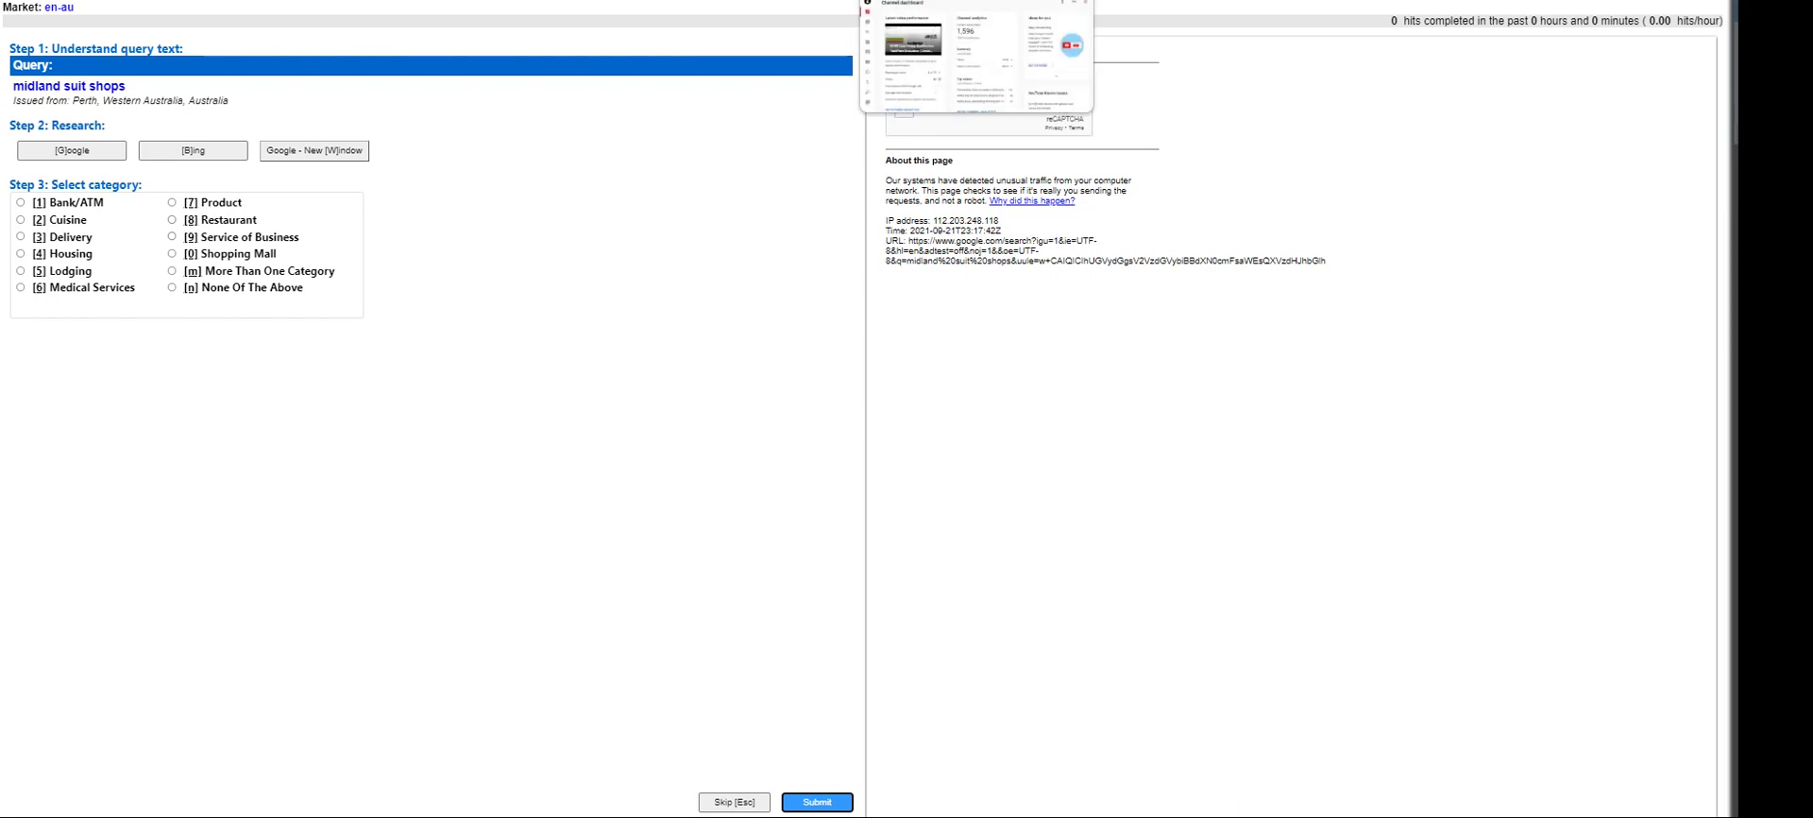